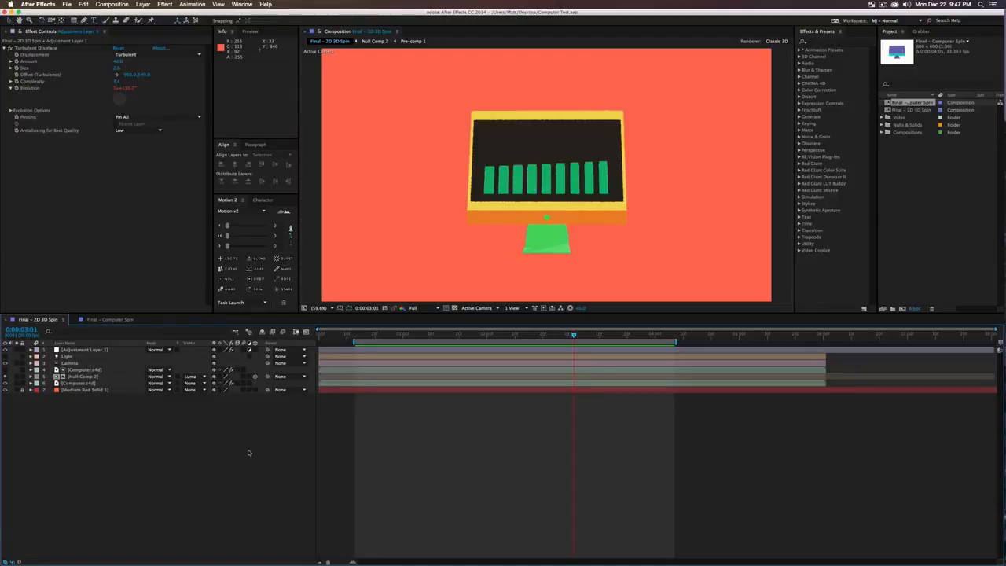
Step: RAM-preview the Final - 2D 3D Spin comp to watch the flat monitor spin
{"action": "key", "text": "KP_0"}
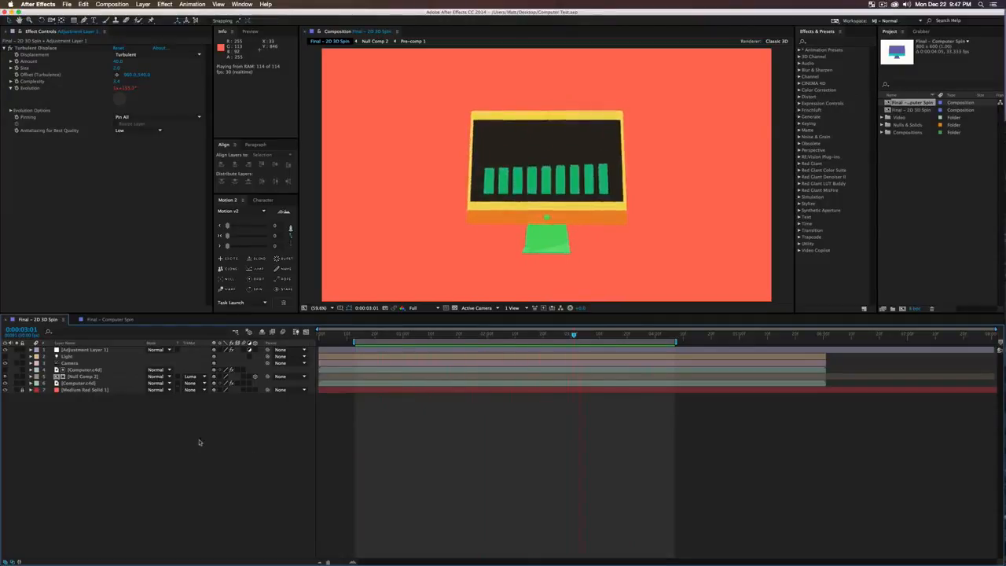
Step: Switch to the Final - Computer Spin comp and RAM-preview its COOL IDEA monitor animation
{"action": "left_click", "coordinate": [110, 319]}
{"action": "key", "text": "KP_0"}
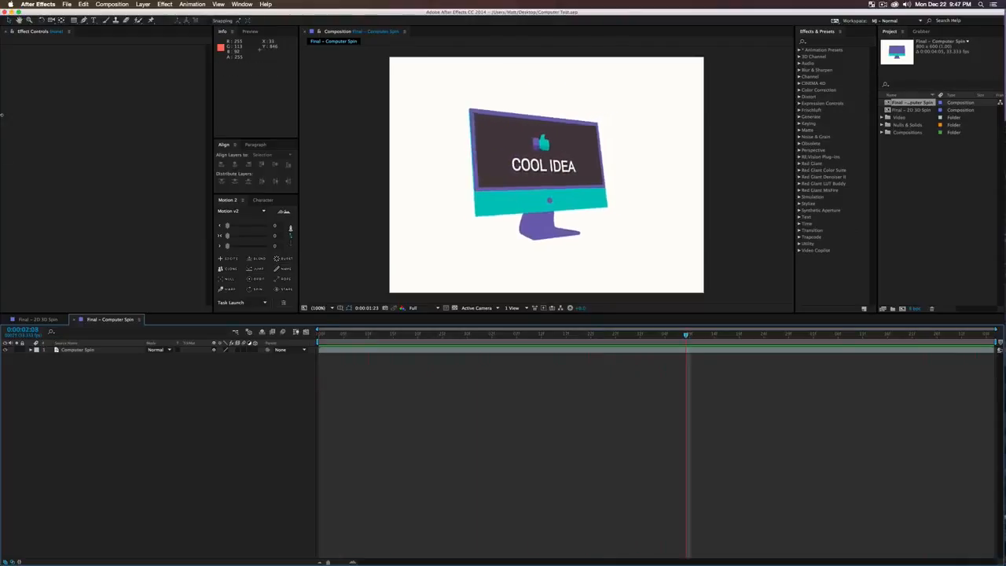
Step: Start a new project and add a default 1920x1080, 30 fps composition named Comp 1
{"action": "left_click", "coordinate": [66, 4]}
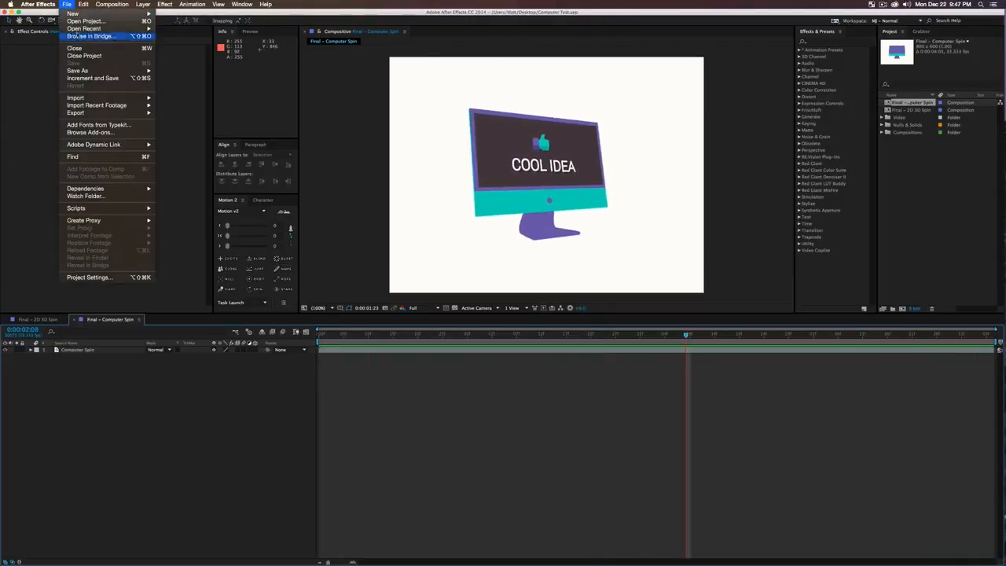
{"action": "mouse_move", "coordinate": [78, 15]}
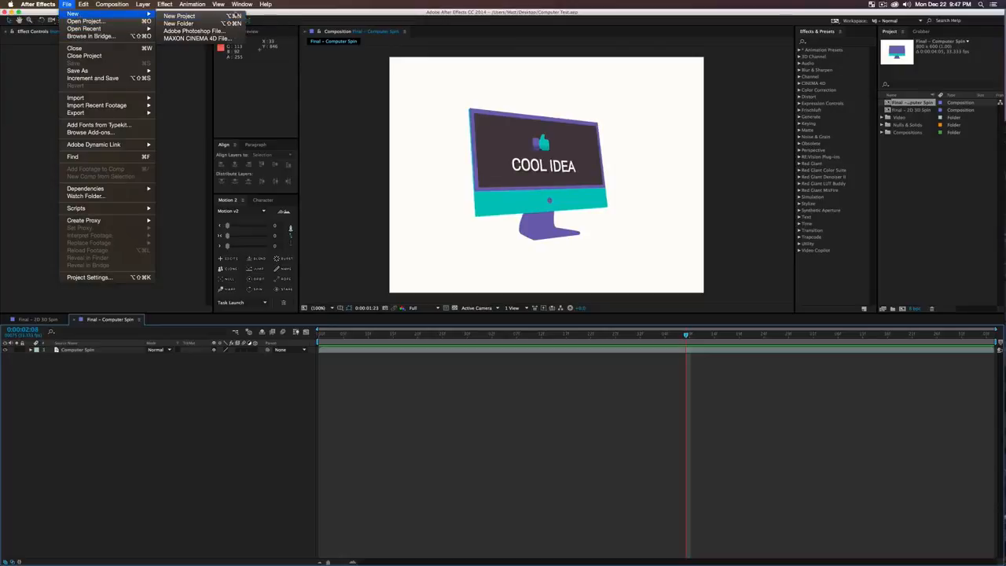
{"action": "left_click", "coordinate": [236, 16]}
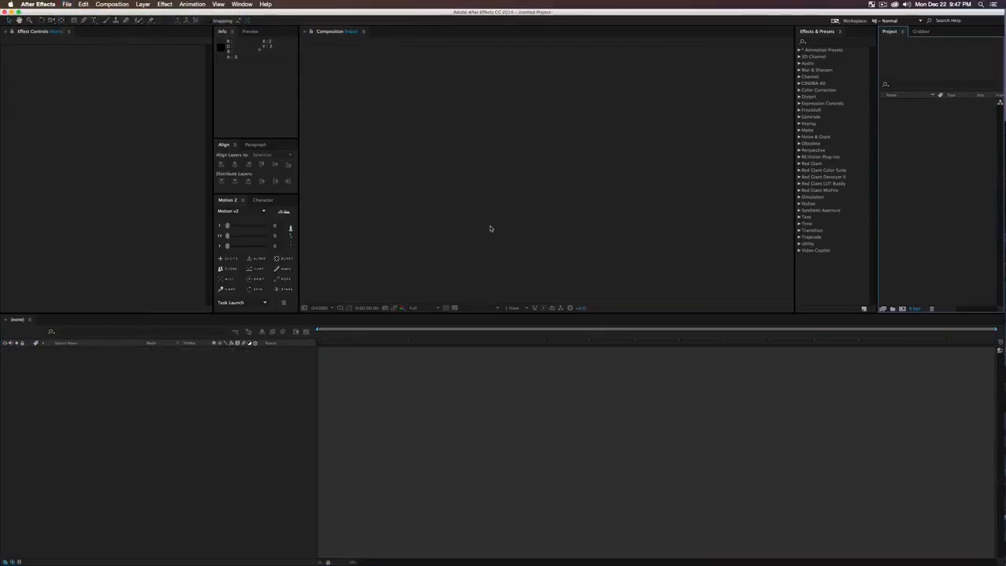
{"action": "key", "text": "super+n"}
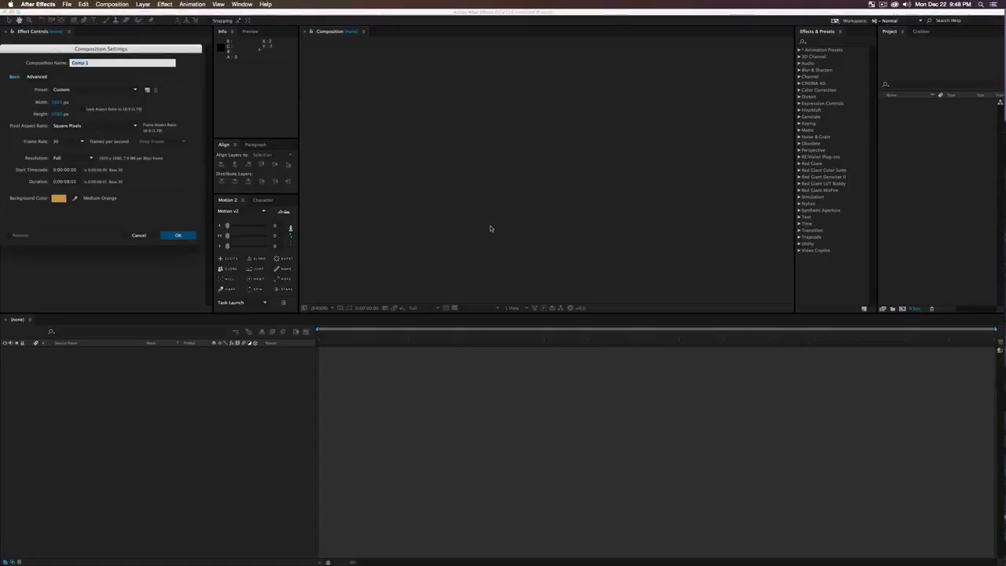
{"action": "key", "text": "Return"}
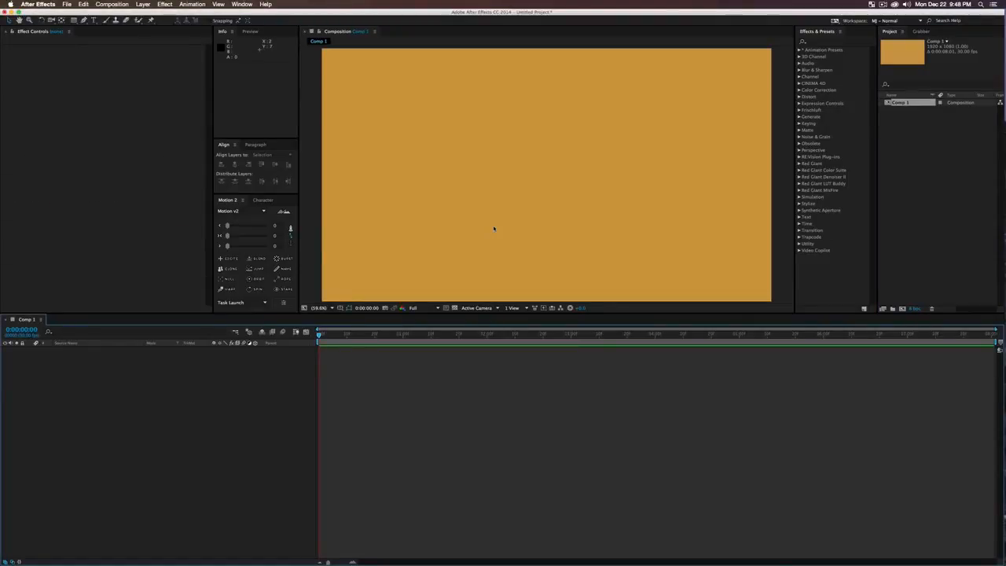
{"action": "left_click", "coordinate": [914, 164]}
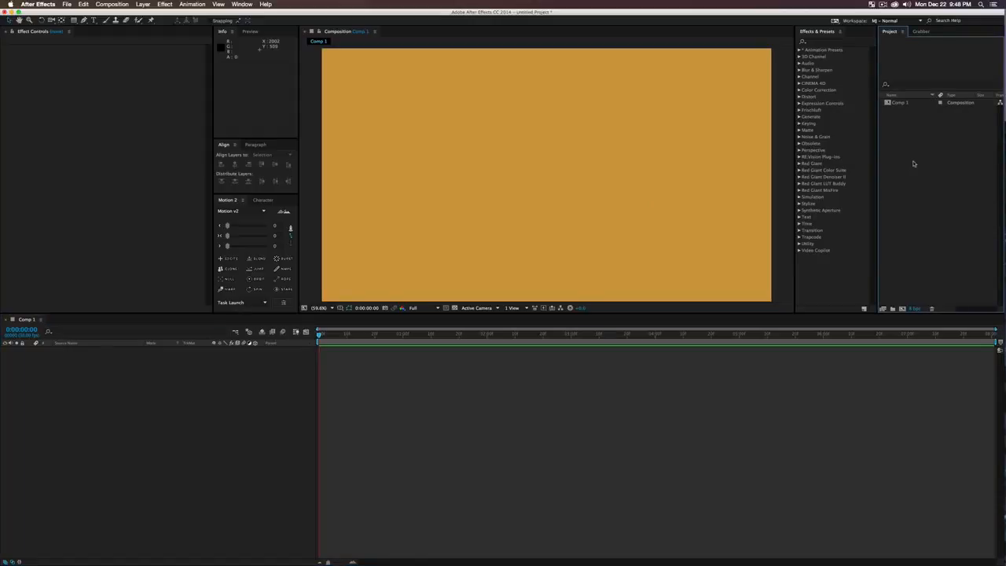
Step: Create a new MAXON CINEMA 4D file named 'Computer Fantastic' from the Project panel
{"action": "right_click", "coordinate": [907, 163]}
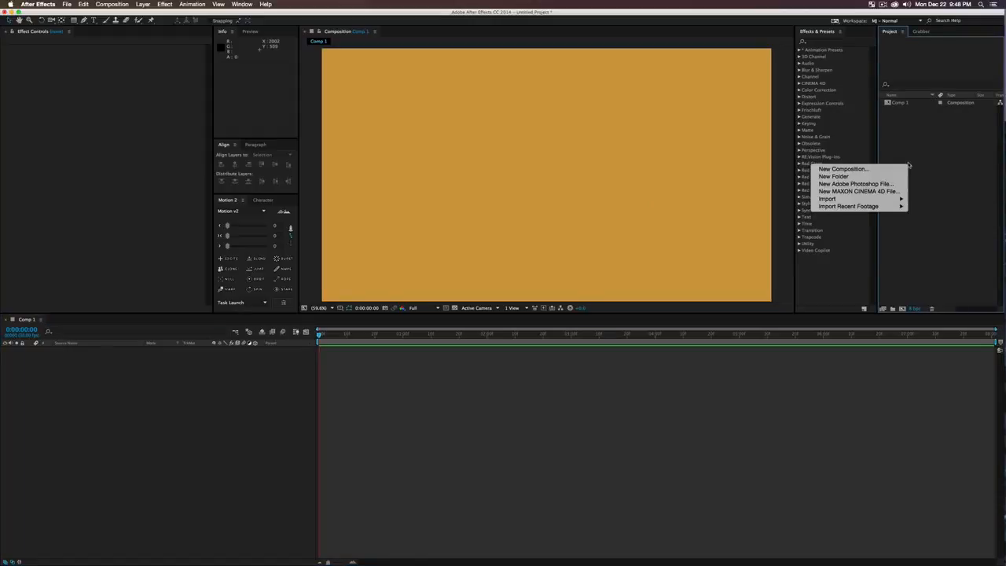
{"action": "left_click", "coordinate": [862, 191]}
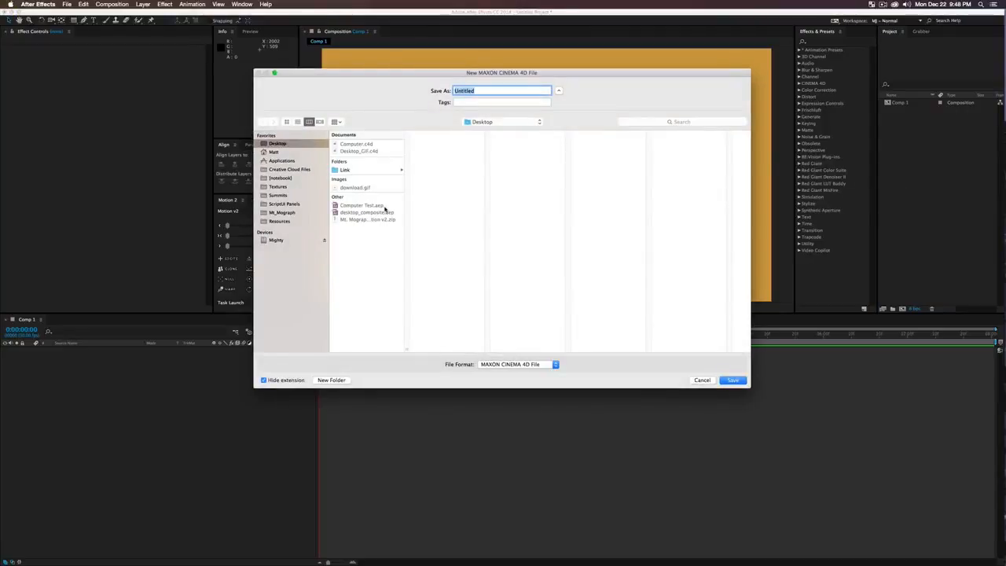
{"action": "type", "text": "Computer Fantastic"}
{"action": "key", "text": "Return"}
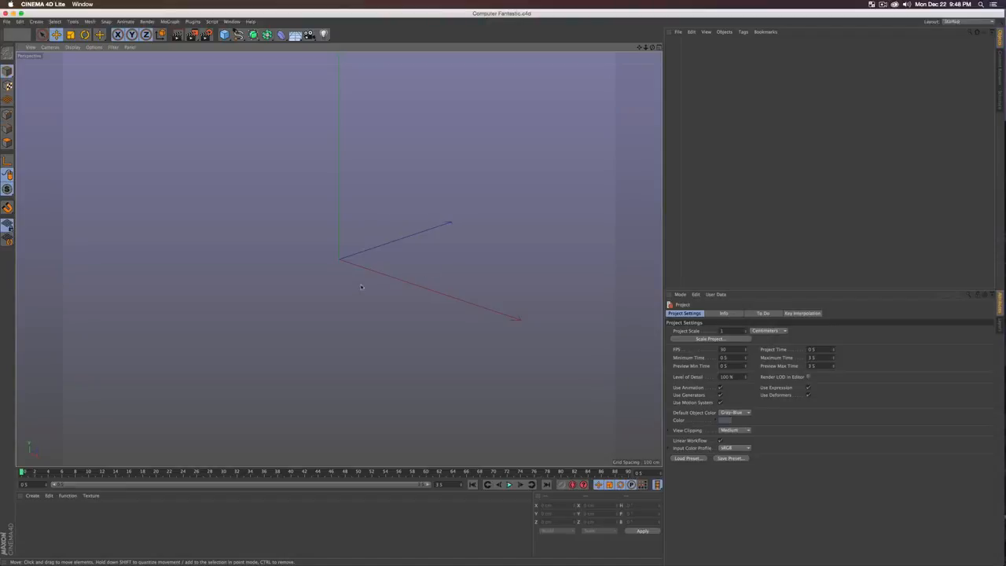
Step: Save the scene, add a cube, and flatten its depth into a thin slab
{"action": "left_click_drag", "start_coordinate": [344, 260], "coordinate": [303, 244], "text": "alt"}
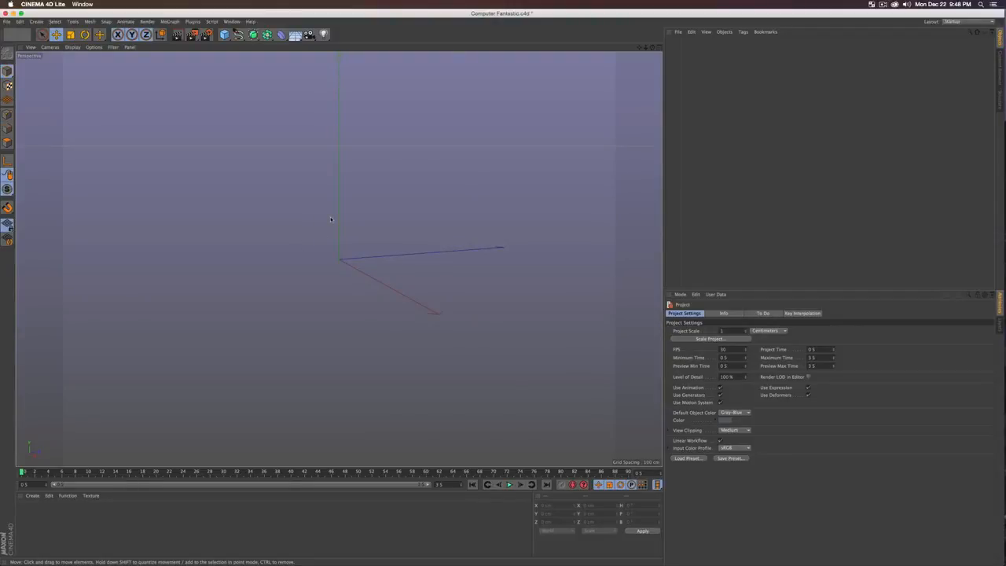
{"action": "key", "text": "super+s"}
{"action": "left_click", "coordinate": [224, 35]}
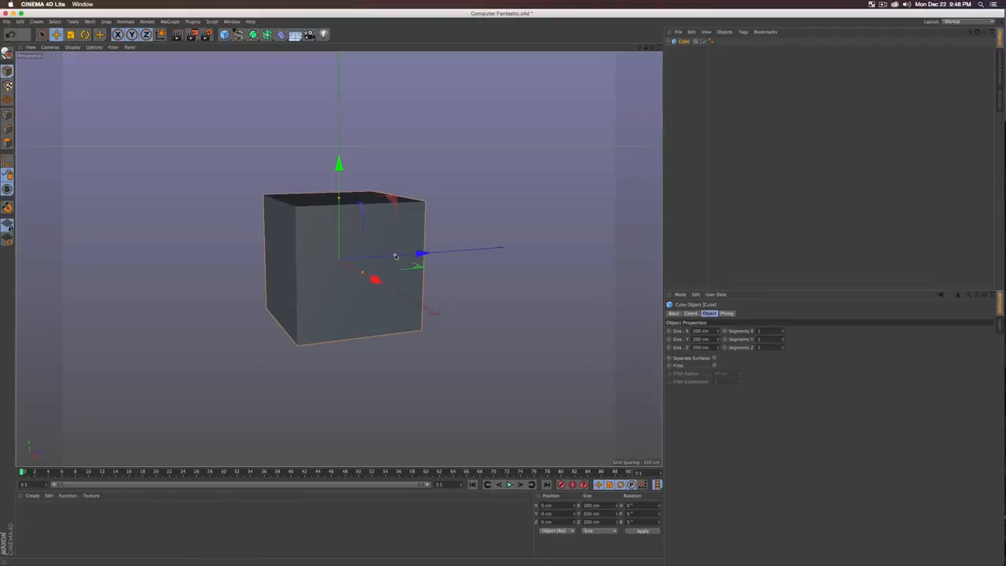
{"action": "left_click_drag", "start_coordinate": [396, 256], "coordinate": [425, 265]}
Step: Set the cube's Size X to 1920 cm and Size Y to 1280 cm
{"action": "left_click_drag", "start_coordinate": [711, 330], "coordinate": [633, 325]}
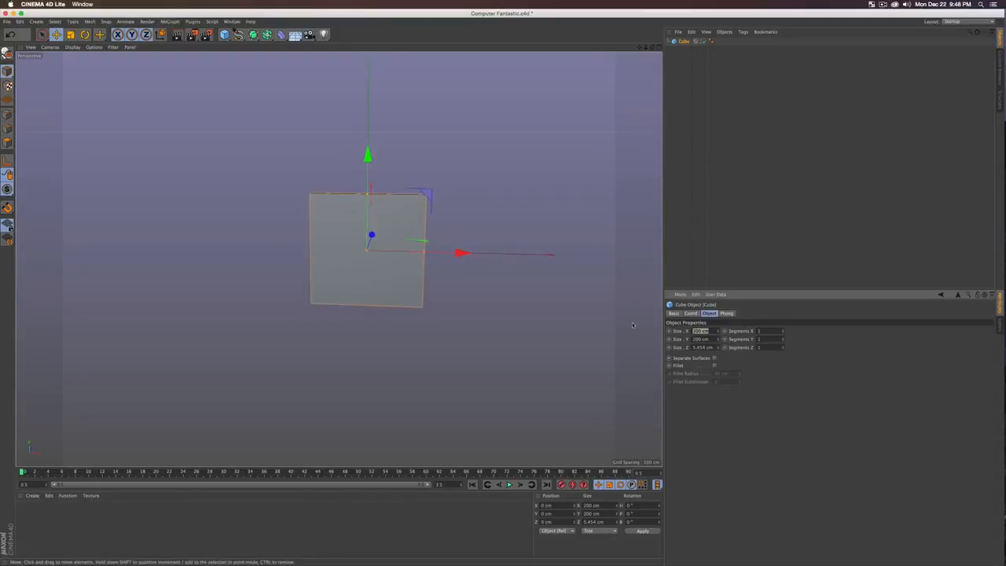
{"action": "type", "text": "1920"}
{"action": "key", "text": "Tab"}
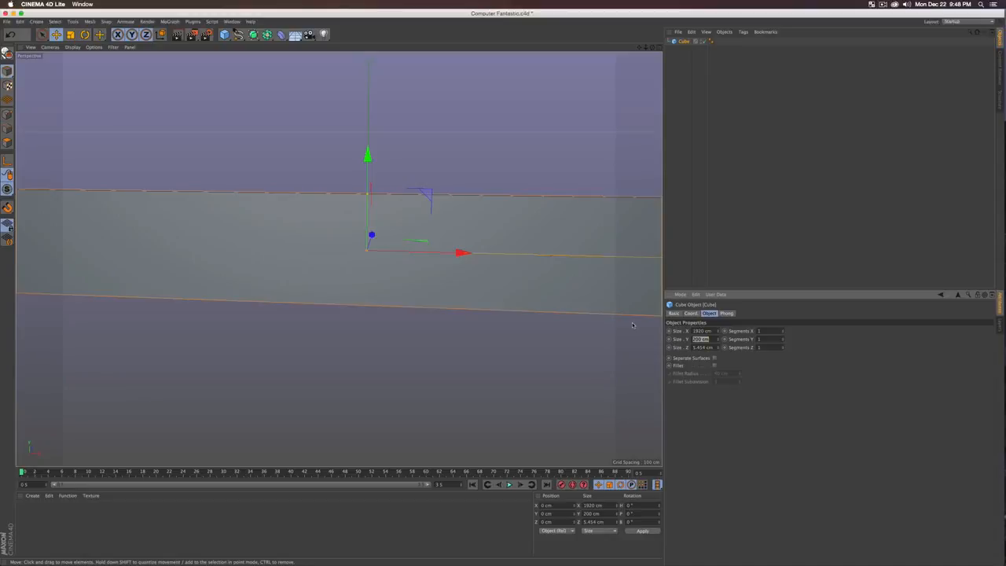
{"action": "type", "text": "1280"}
{"action": "key", "text": "Tab"}
{"action": "scroll", "coordinate": [498, 330], "scroll_direction": "down", "scroll_amount": 6}
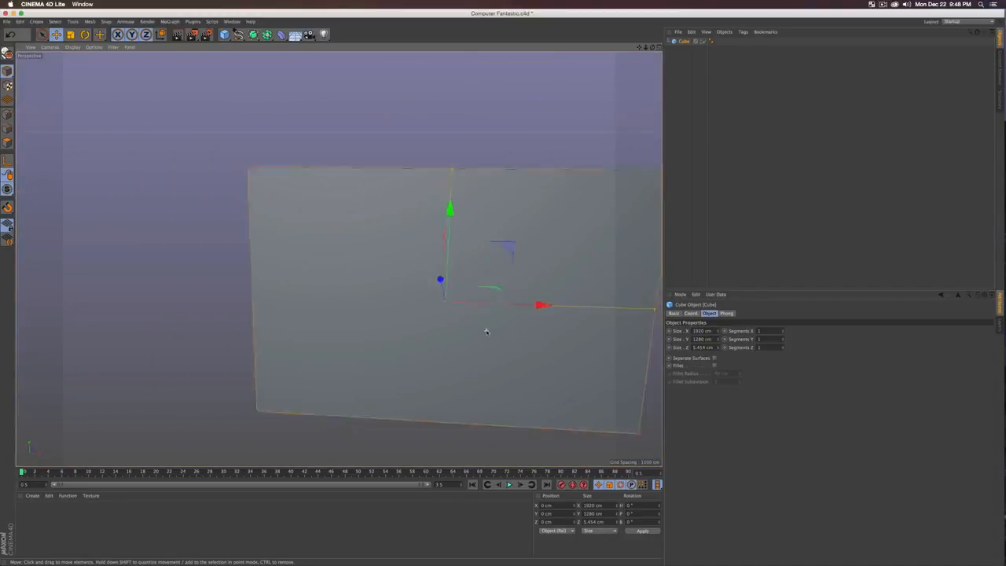
Step: Scale the slab down to about 697 cm wide, thicken it to ~14 cm, and add a 4 cm fillet
{"action": "key", "text": "t"}
{"action": "left_click_drag", "start_coordinate": [509, 296], "coordinate": [377, 293]}
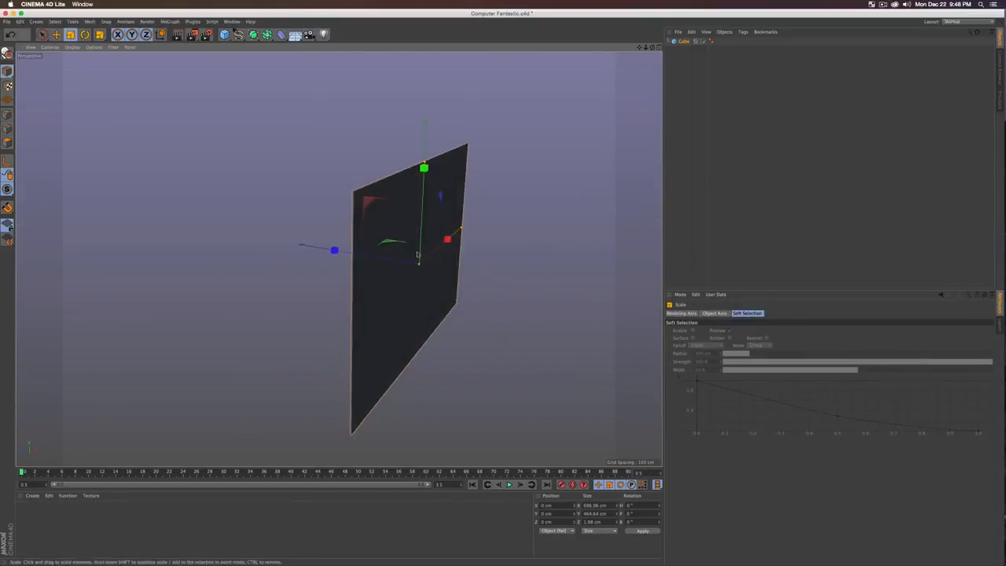
{"action": "left_click", "coordinate": [686, 42]}
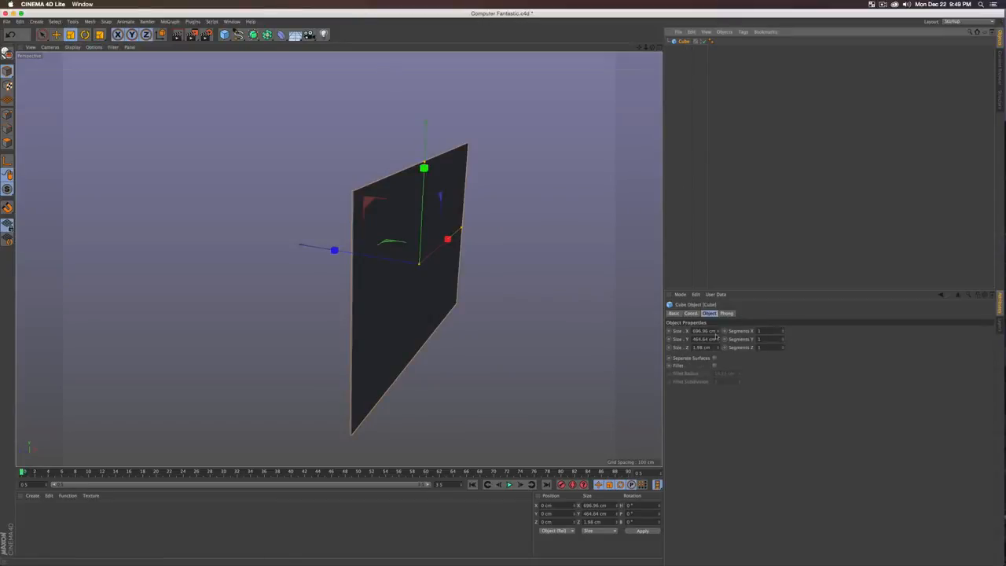
{"action": "left_click_drag", "start_coordinate": [717, 349], "coordinate": [718, 342]}
{"action": "left_click", "coordinate": [714, 366]}
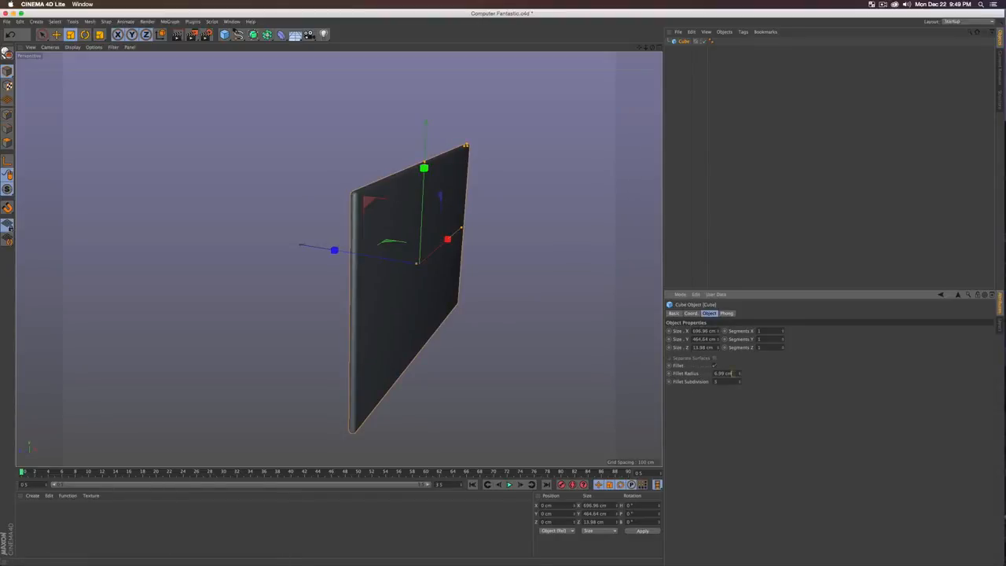
{"action": "left_click", "coordinate": [732, 374]}
{"action": "key", "text": "Tab"}
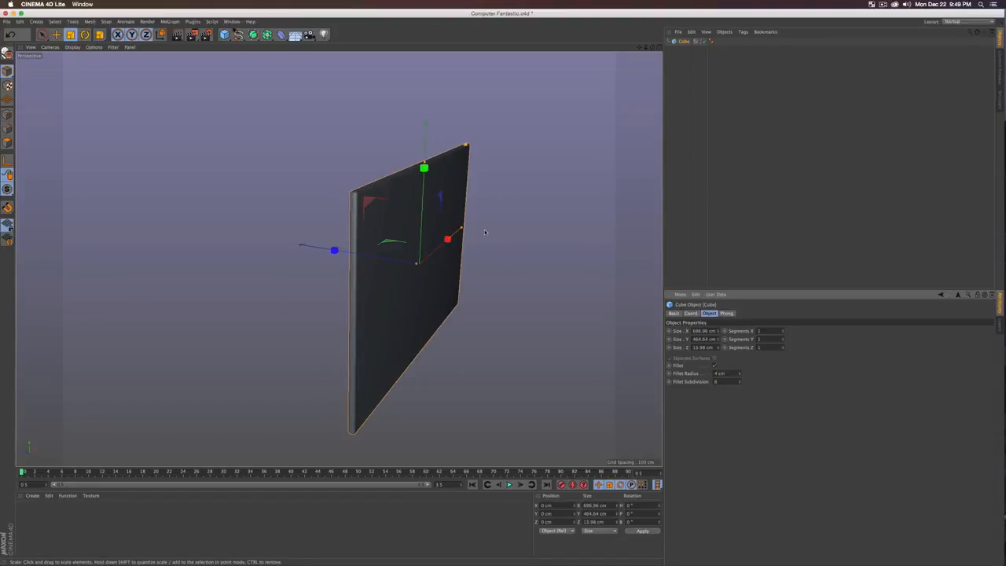
Step: Render a quick preview and rename the cube 'Computer Monitor Base'
{"action": "left_click_drag", "start_coordinate": [488, 238], "coordinate": [462, 248], "text": "alt"}
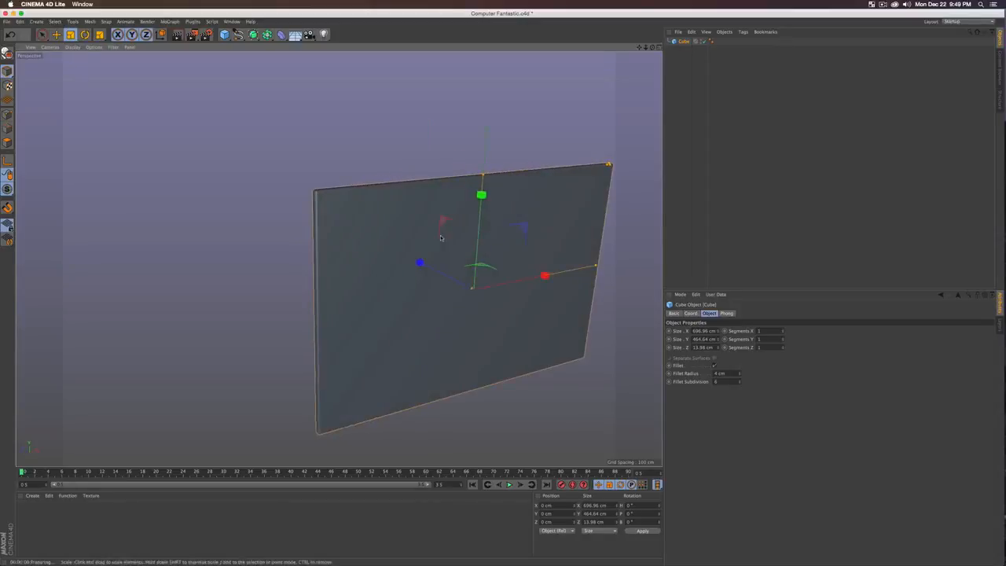
{"action": "key", "text": "ctrl+r"}
{"action": "left_click_drag", "start_coordinate": [503, 292], "coordinate": [407, 252], "text": "alt"}
{"action": "double_click", "coordinate": [684, 42]}
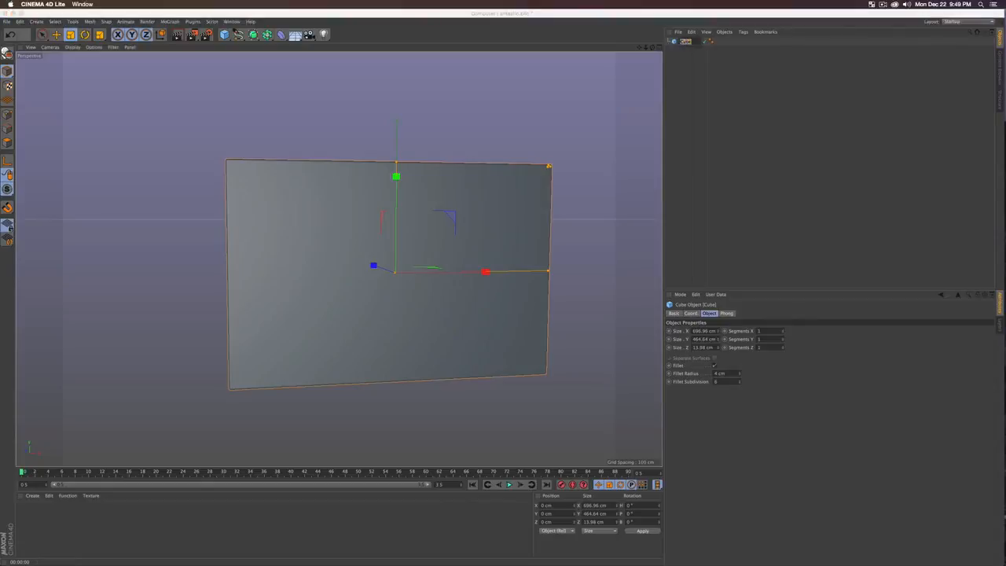
{"action": "type", "text": "computer Monitor Base"}
{"action": "key", "text": "Return"}
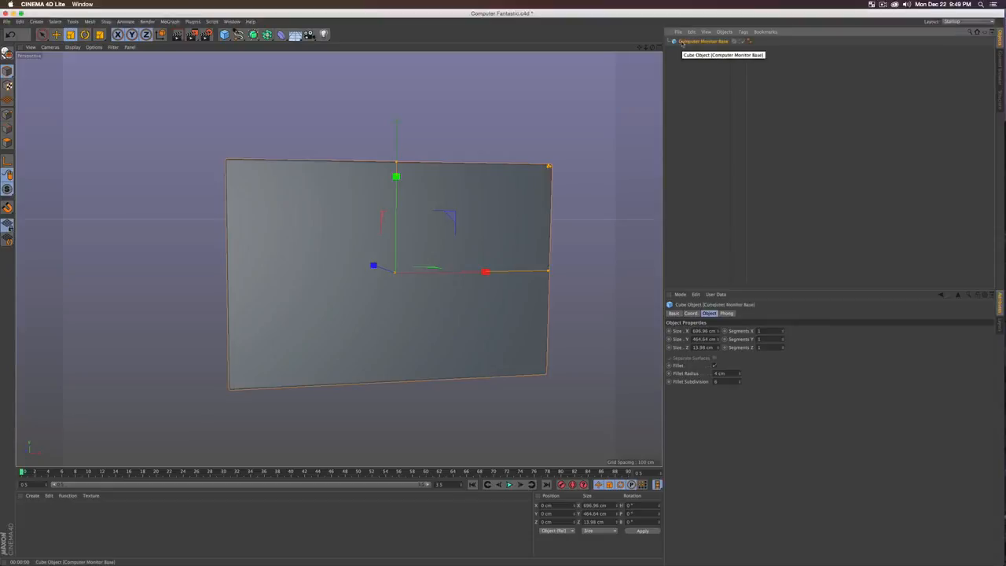
{"action": "left_click", "coordinate": [699, 71]}
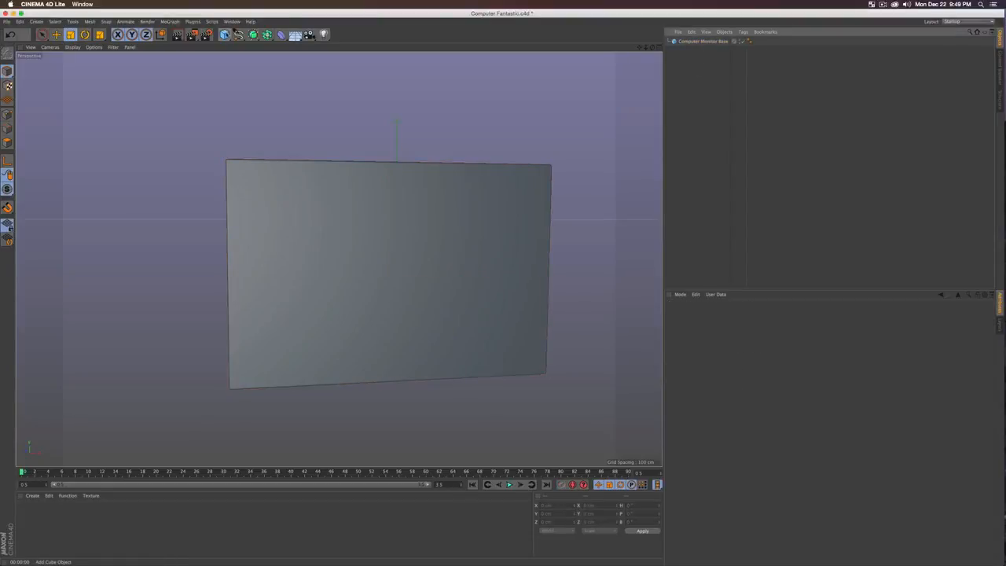
Step: Add a cylinder, rotate it 90 degrees onto its side, and lower it to the slab's bottom edge
{"action": "left_click_drag", "start_coordinate": [224, 35], "coordinate": [386, 44]}
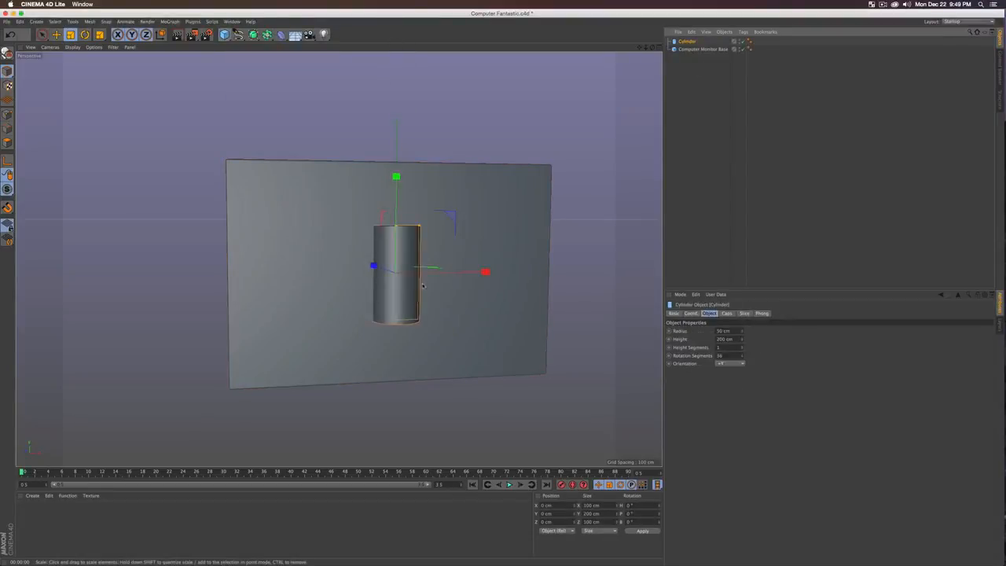
{"action": "key", "text": "r"}
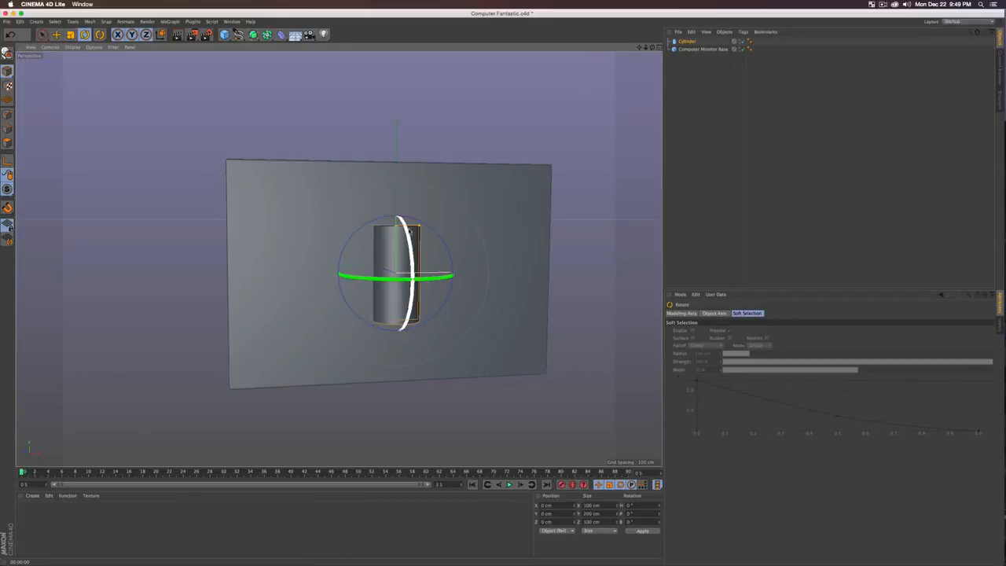
{"action": "left_click_drag", "start_coordinate": [409, 230], "coordinate": [422, 353]}
{"action": "left_click_drag", "start_coordinate": [369, 312], "coordinate": [473, 305], "text": "alt"}
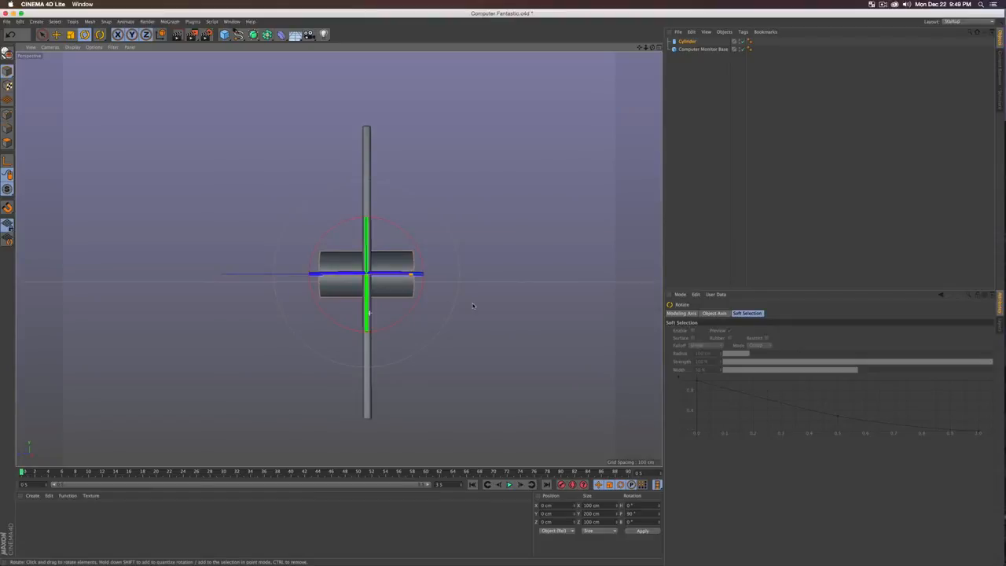
{"action": "key", "text": "e"}
{"action": "left_click_drag", "start_coordinate": [367, 180], "coordinate": [365, 290]}
{"action": "left_click_drag", "start_coordinate": [481, 308], "coordinate": [377, 267], "text": "alt"}
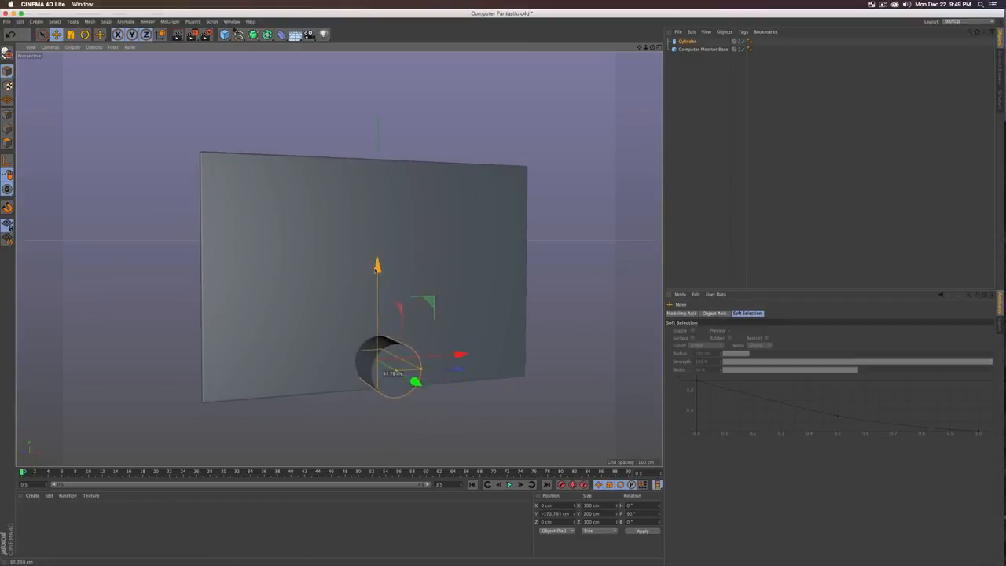
Step: Shrink the cylinder to about 25.6 cm and position it on the monitor's lower edge
{"action": "key", "text": "t"}
{"action": "left_click_drag", "start_coordinate": [478, 331], "coordinate": [329, 403]}
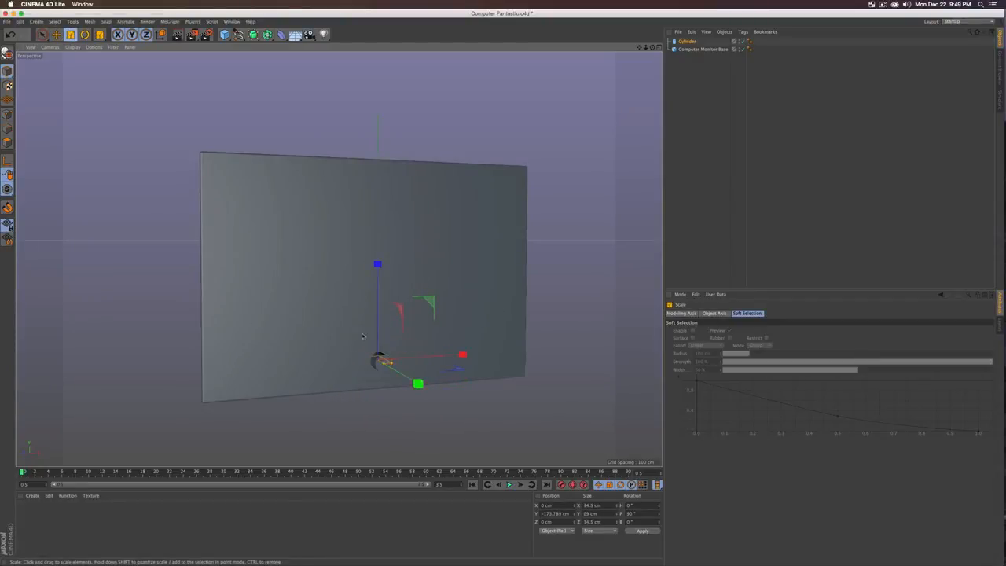
{"action": "left_click_drag", "start_coordinate": [362, 336], "coordinate": [334, 323]}
{"action": "key", "text": "e"}
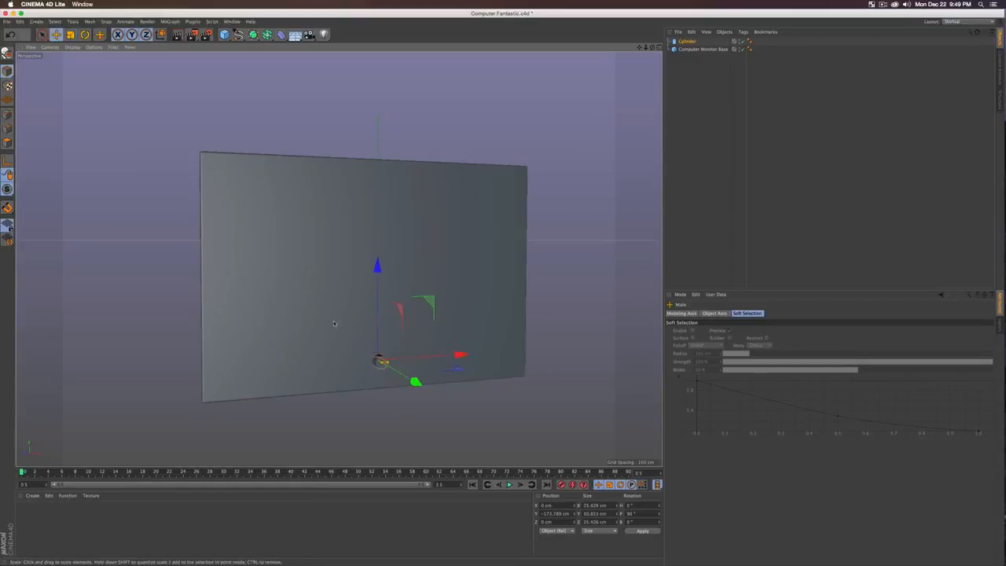
{"action": "left_click_drag", "start_coordinate": [379, 271], "coordinate": [379, 286]}
{"action": "left_click_drag", "start_coordinate": [324, 357], "coordinate": [386, 366], "text": "alt"}
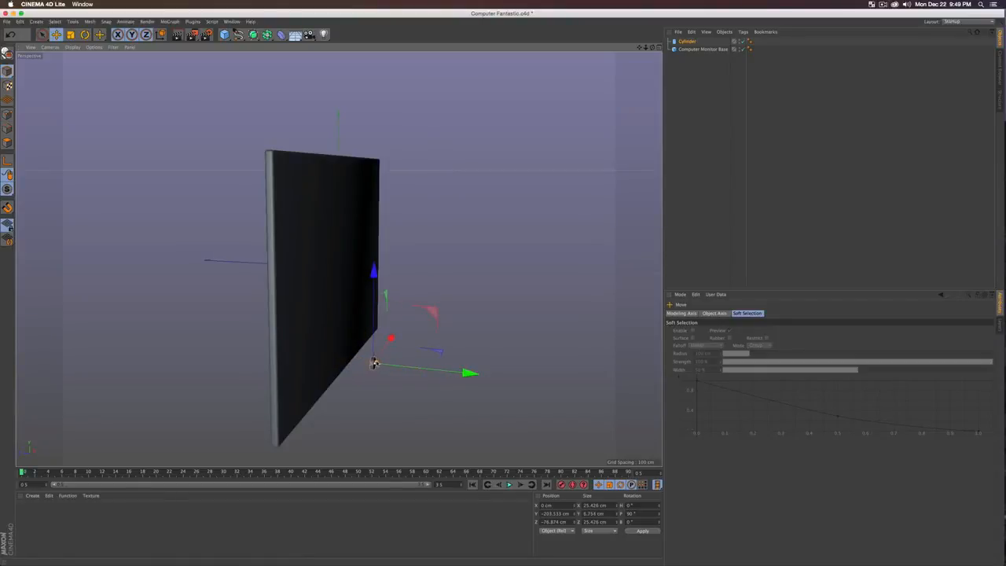
{"action": "left_click_drag", "start_coordinate": [374, 363], "coordinate": [409, 366]}
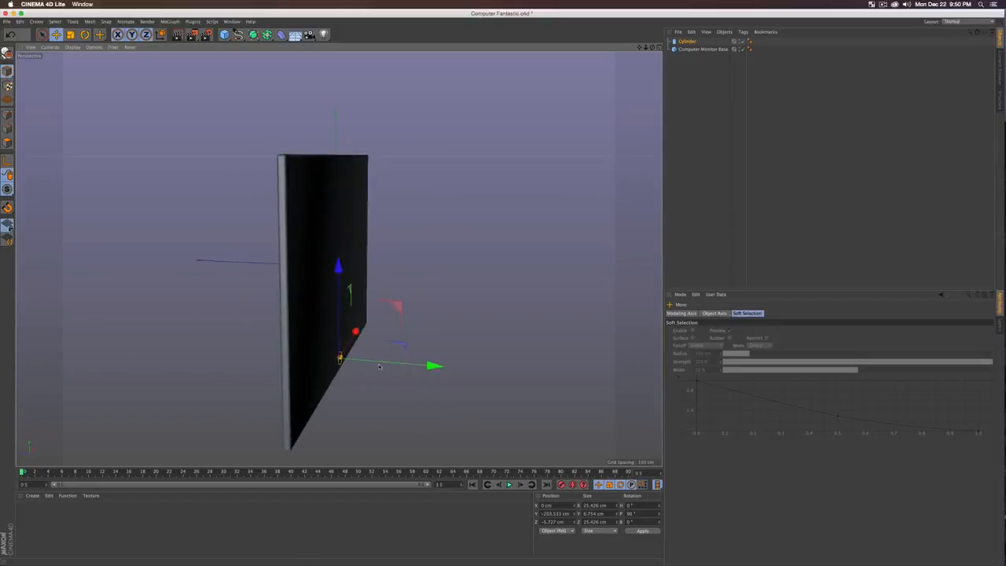
Step: Rename the cylinder 'Power Button'
{"action": "left_click", "coordinate": [686, 48]}
{"action": "double_click", "coordinate": [688, 42]}
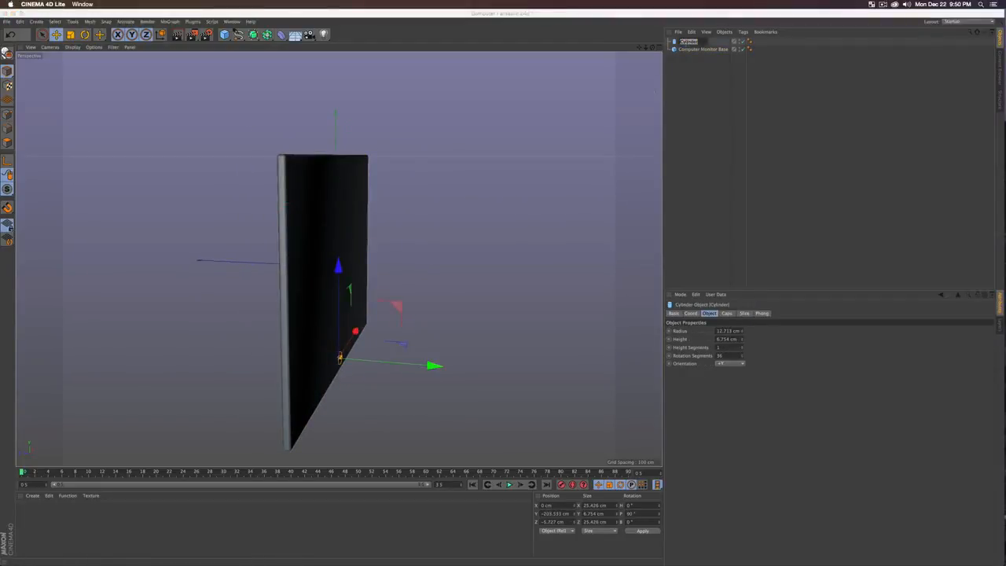
{"action": "type", "text": "Poler Button"}
{"action": "key", "text": "Return"}
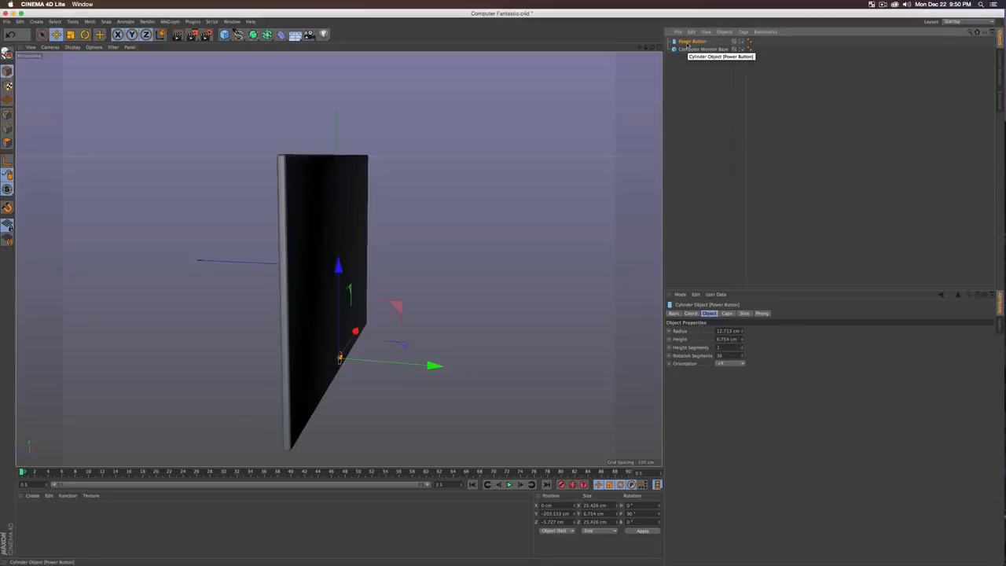
Step: Duplicate the Power Button and rename the copy 'Back Power'
{"action": "key", "text": "super+c"}
{"action": "key", "text": "super+v"}
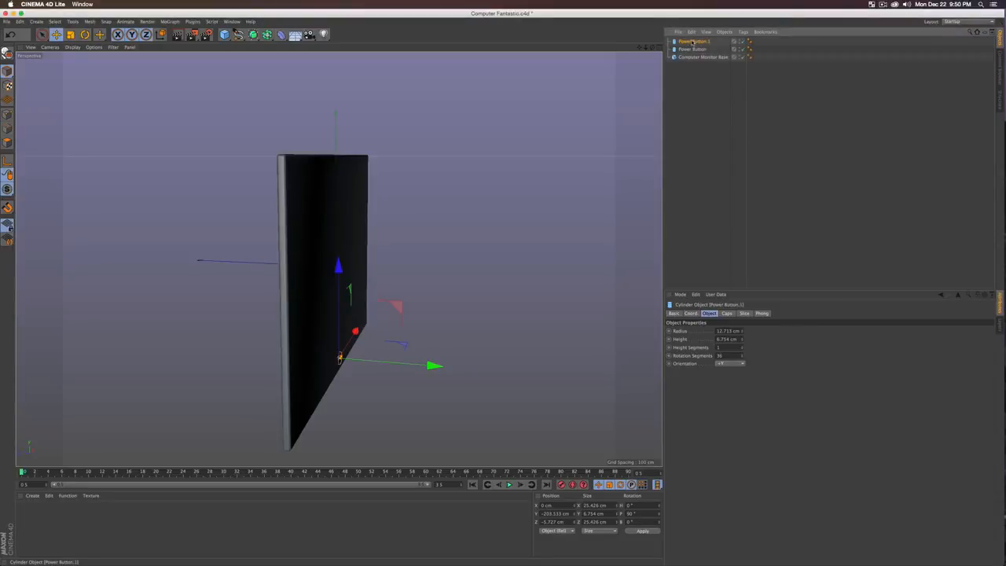
{"action": "double_click", "coordinate": [692, 42]}
{"action": "type", "text": "Back Power"}
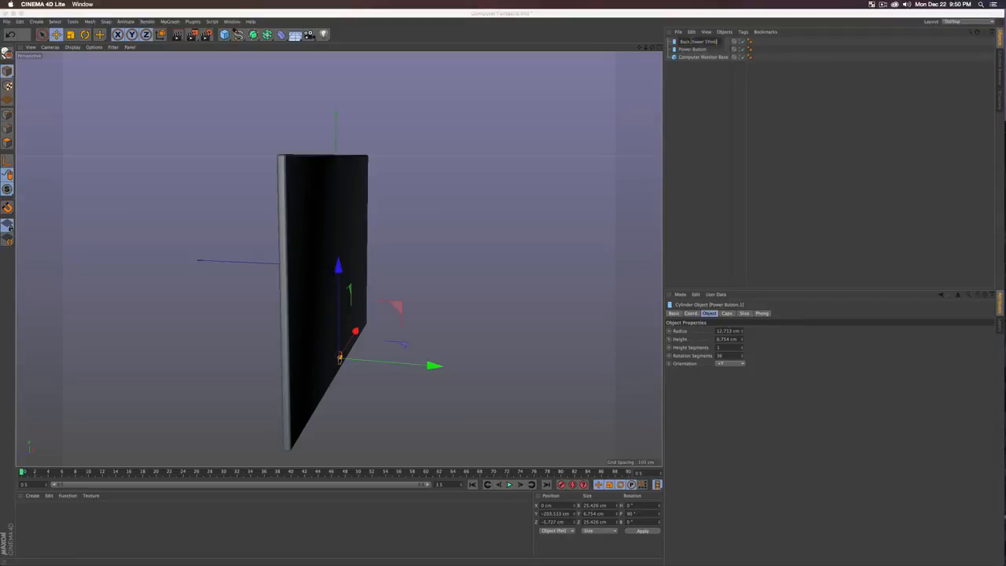
{"action": "left_click", "coordinate": [691, 42]}
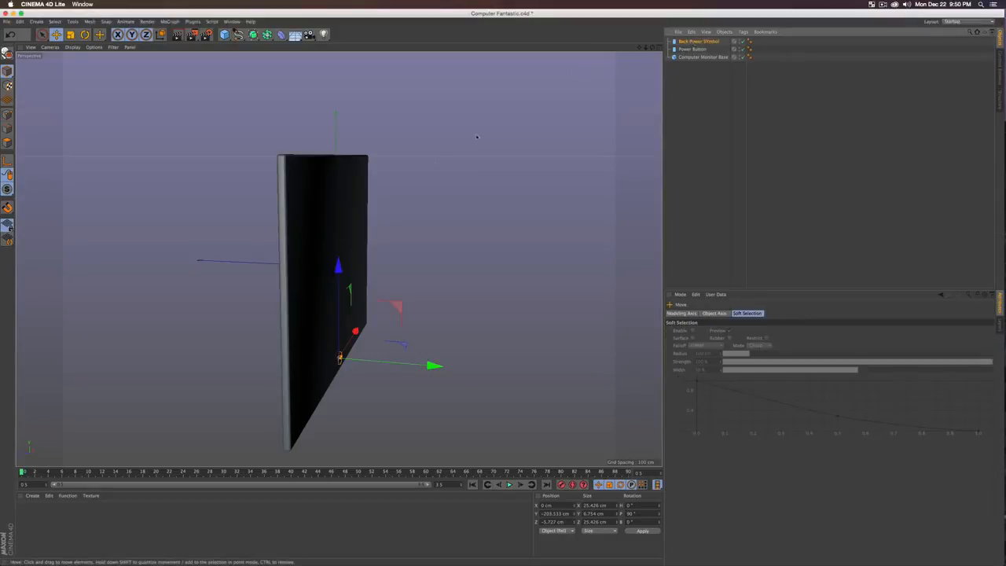
Step: Move Back Power to the monitor's rear, enlarge it about 160%, and set its Z to 6.753 cm
{"action": "left_click_drag", "start_coordinate": [433, 366], "coordinate": [419, 364]}
{"action": "left_click_drag", "start_coordinate": [198, 348], "coordinate": [295, 175], "text": "alt"}
{"action": "key", "text": "t"}
{"action": "left_click_drag", "start_coordinate": [451, 222], "coordinate": [505, 231]}
{"action": "key", "text": "e"}
{"action": "left_click_drag", "start_coordinate": [393, 255], "coordinate": [400, 255]}
{"action": "left_click_drag", "start_coordinate": [410, 255], "coordinate": [350, 261], "text": "alt"}
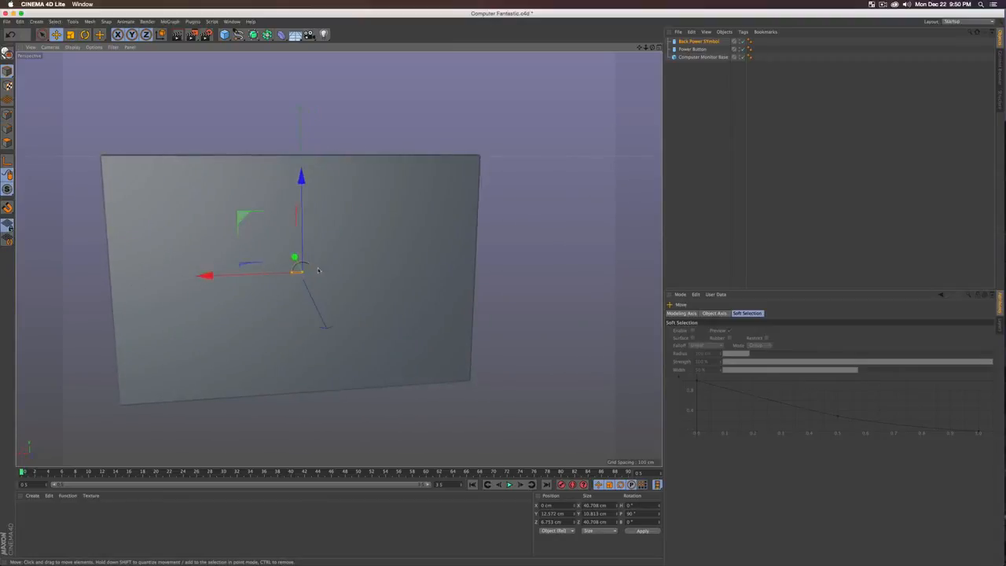
{"action": "left_click_drag", "start_coordinate": [277, 274], "coordinate": [423, 273], "text": "alt"}
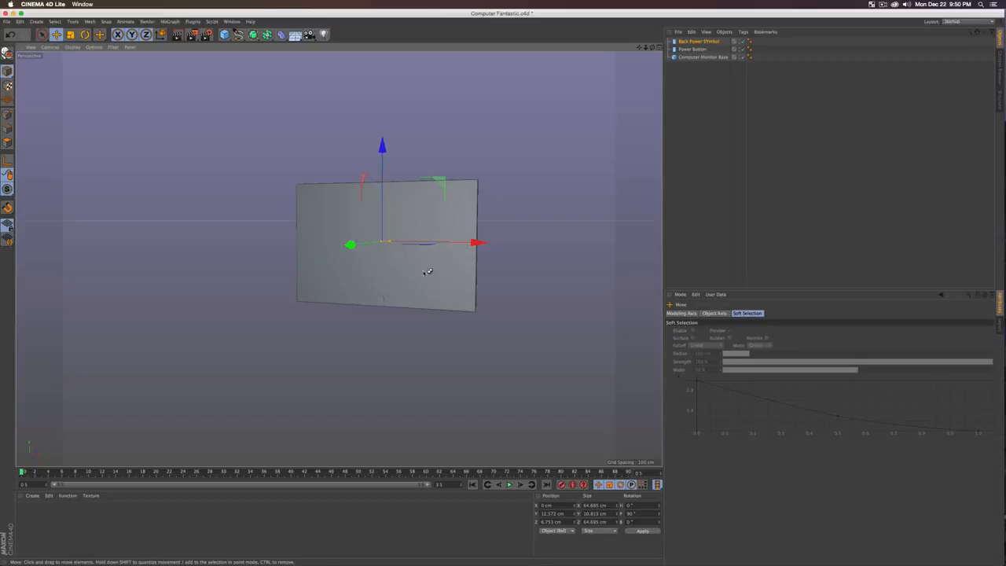
{"action": "left_click", "coordinate": [710, 91]}
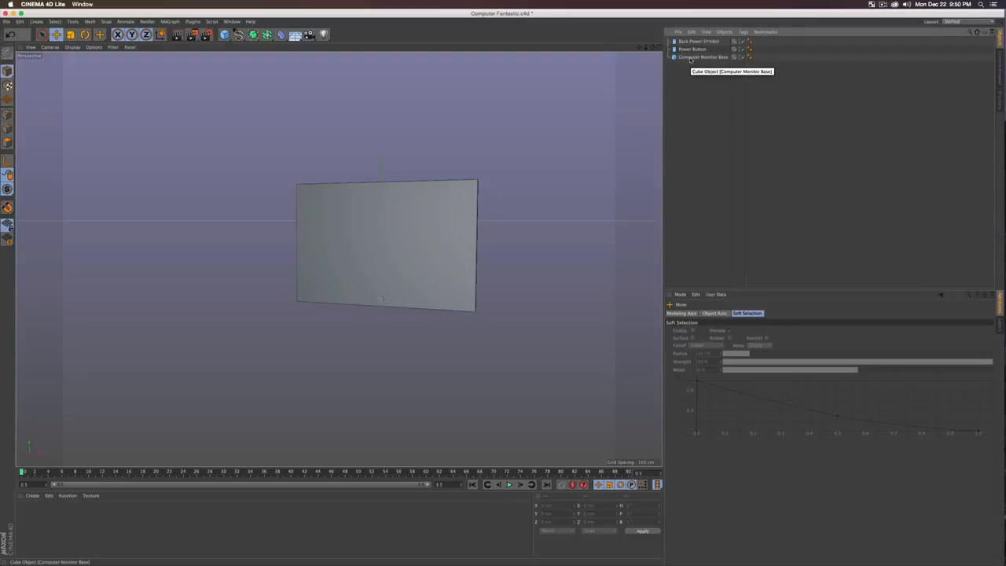
Step: Duplicate Computer Monitor Base and rename the copy 'Monitor Screen'
{"action": "left_click", "coordinate": [688, 58]}
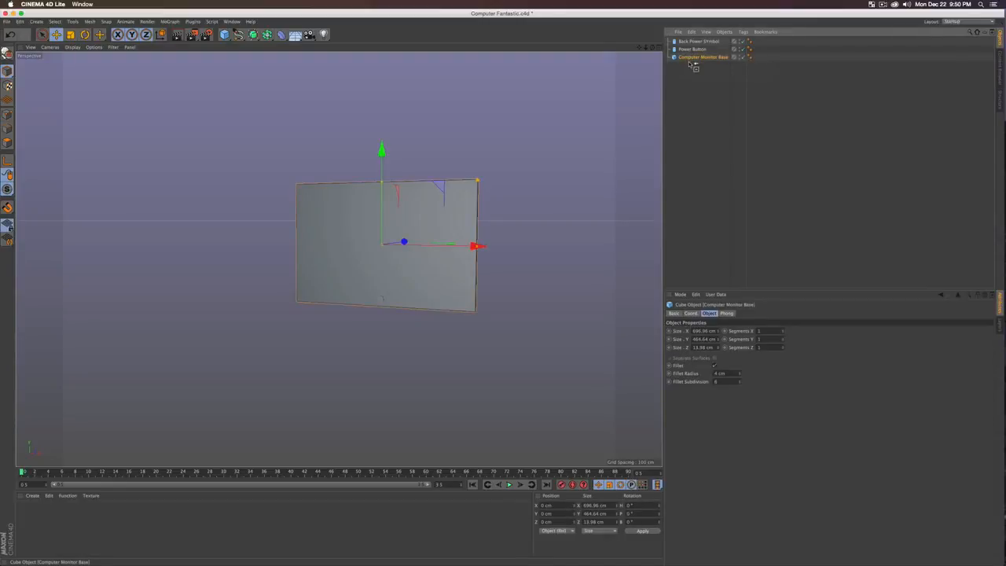
{"action": "left_click_drag", "start_coordinate": [691, 66], "coordinate": [690, 65], "text": "ctrl"}
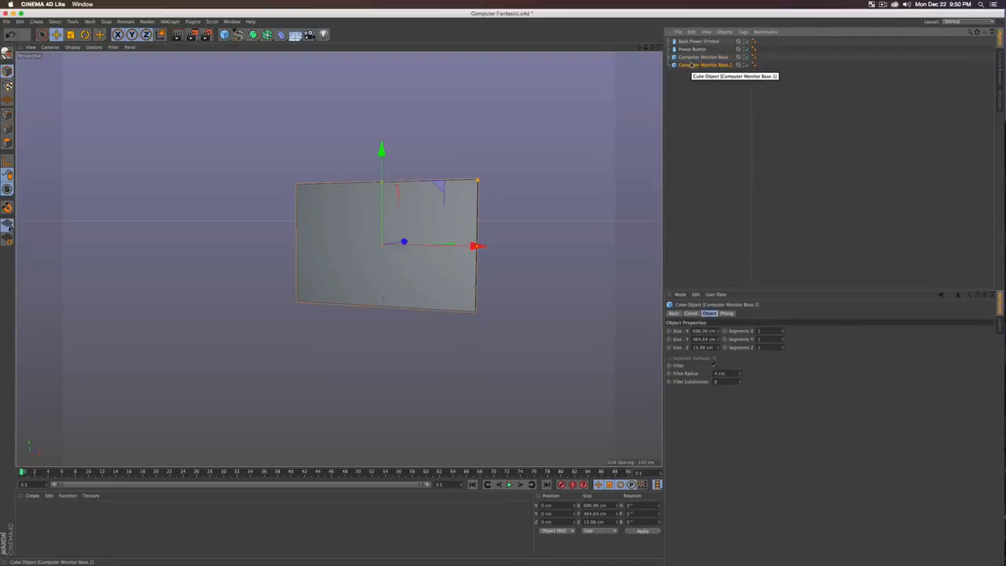
{"action": "double_click", "coordinate": [690, 66]}
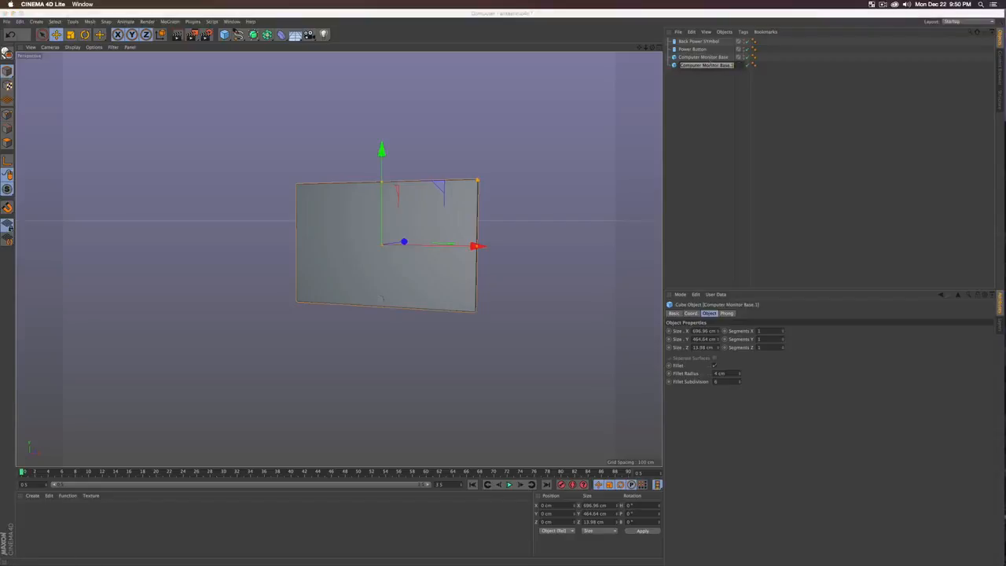
{"action": "type", "text": "Monitor Screen"}
{"action": "key", "text": "Return"}
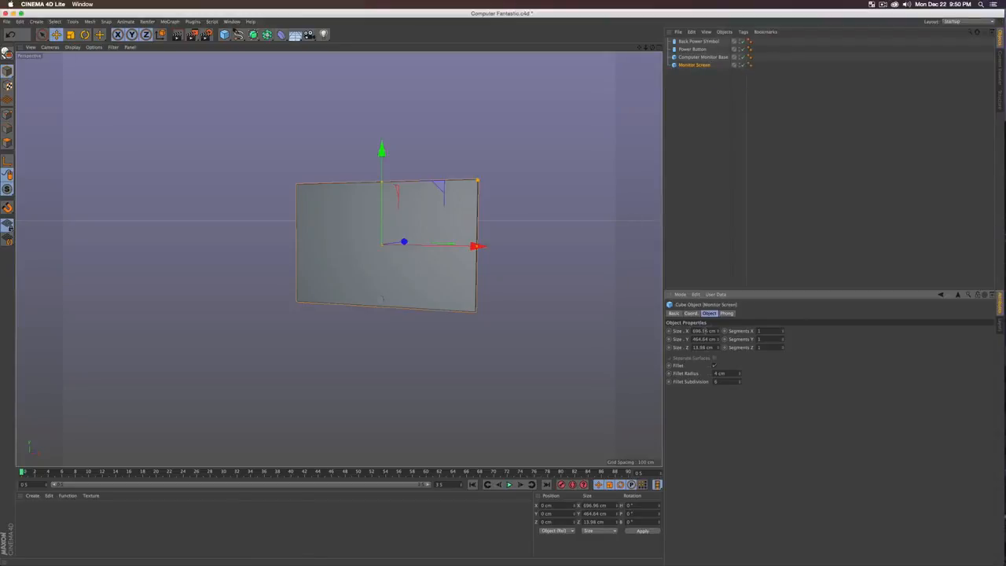
Step: Set Monitor Screen to 1920 x 1080 cm, then scale it down to fit the monitor
{"action": "left_click", "coordinate": [697, 331]}
{"action": "type", "text": "1920"}
{"action": "key", "text": "Tab"}
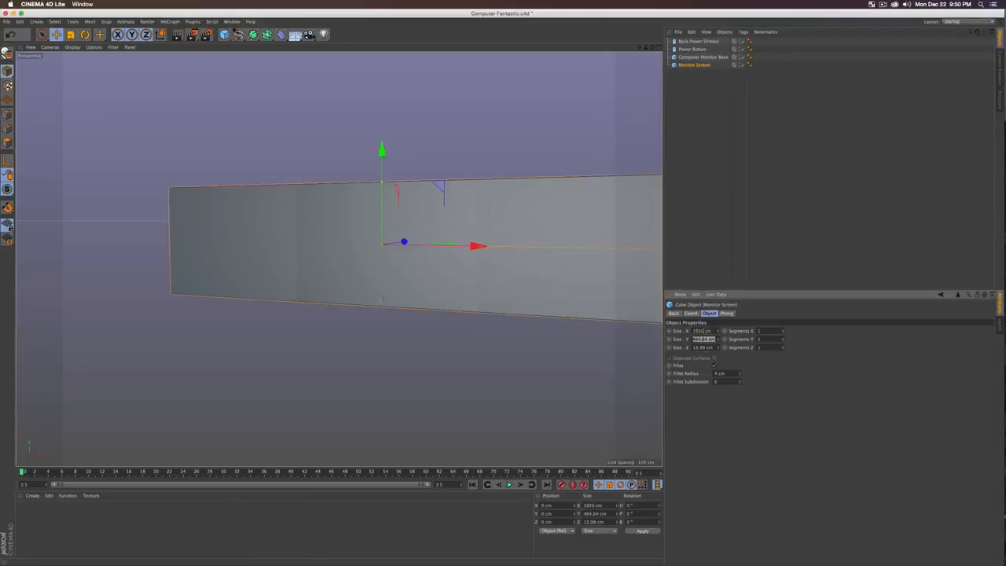
{"action": "type", "text": "1080"}
{"action": "key", "text": "Return"}
{"action": "key", "text": "t"}
{"action": "left_click_drag", "start_coordinate": [566, 135], "coordinate": [329, 266]}
Step: Offset the screen slightly in depth from the base in Top view, then check it in the Right view
{"action": "key", "text": "e"}
{"action": "key", "text": "super+z"}
{"action": "key", "text": "F2"}
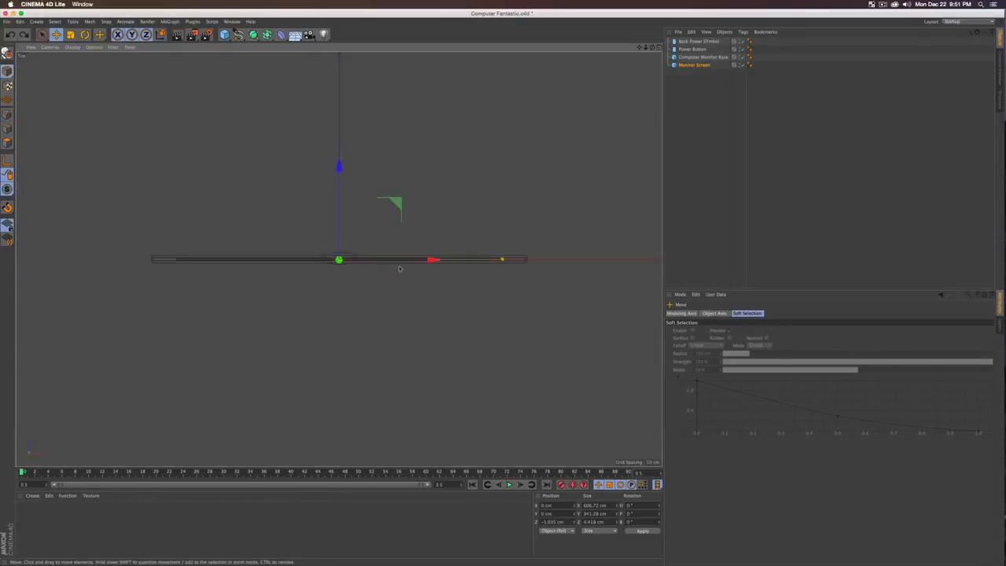
{"action": "left_click_drag", "start_coordinate": [339, 220], "coordinate": [470, 236]}
{"action": "key", "text": "F1"}
{"action": "key", "text": "super+r"}
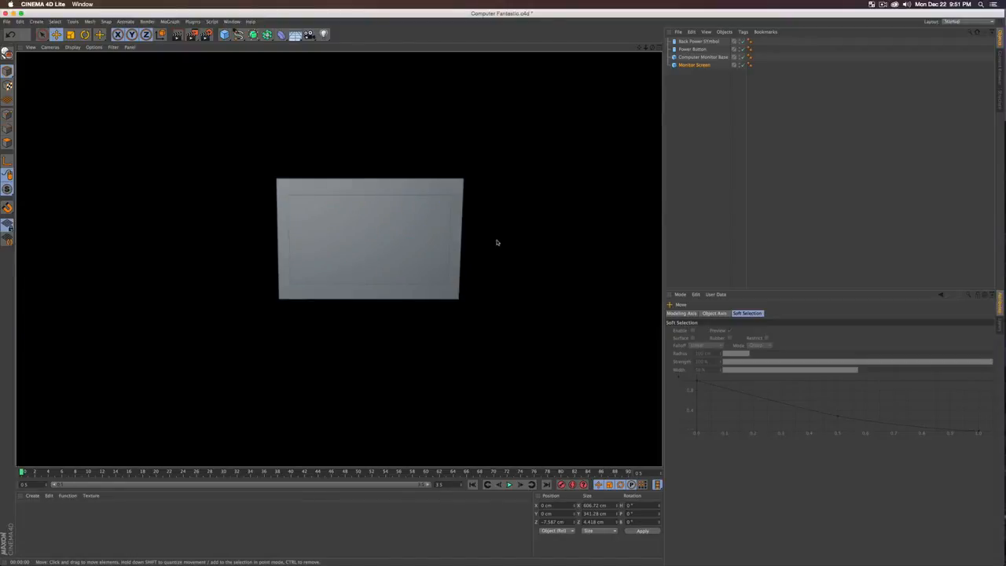
{"action": "left_click_drag", "start_coordinate": [494, 213], "coordinate": [400, 204], "text": "alt"}
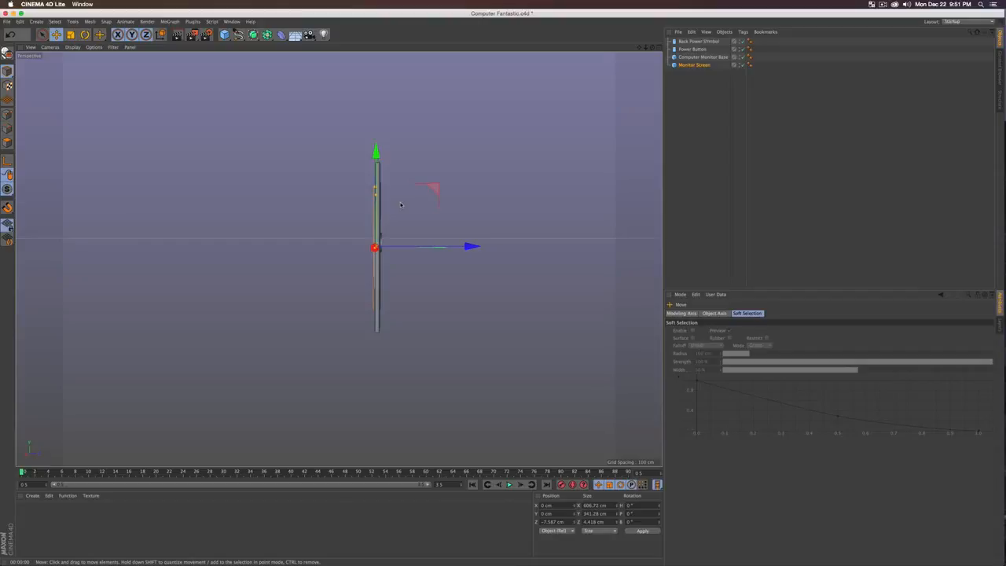
{"action": "key", "text": "F3"}
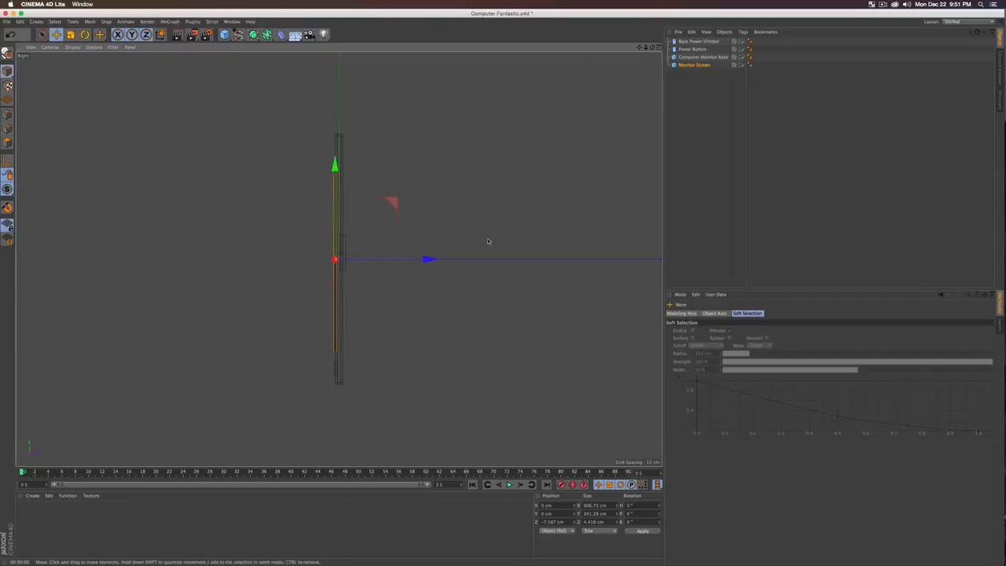
{"action": "middle_click_drag", "start_coordinate": [489, 242], "coordinate": [503, 188], "text": "alt"}
Step: Show the Right-view grid and enable Snap, Workplane Snap and Grid Point Snap for Bezier drawing
{"action": "left_click", "coordinate": [114, 48]}
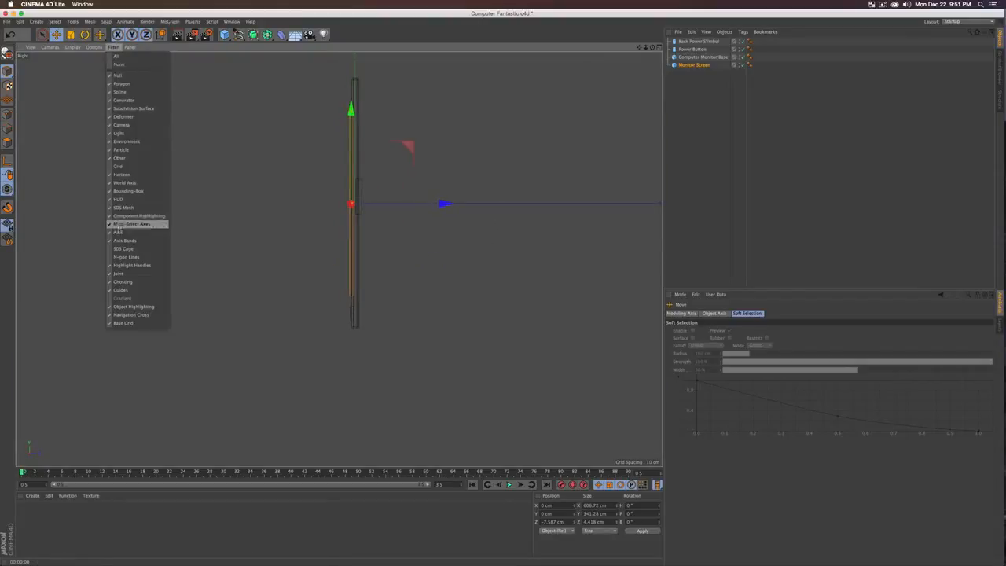
{"action": "left_click", "coordinate": [130, 165]}
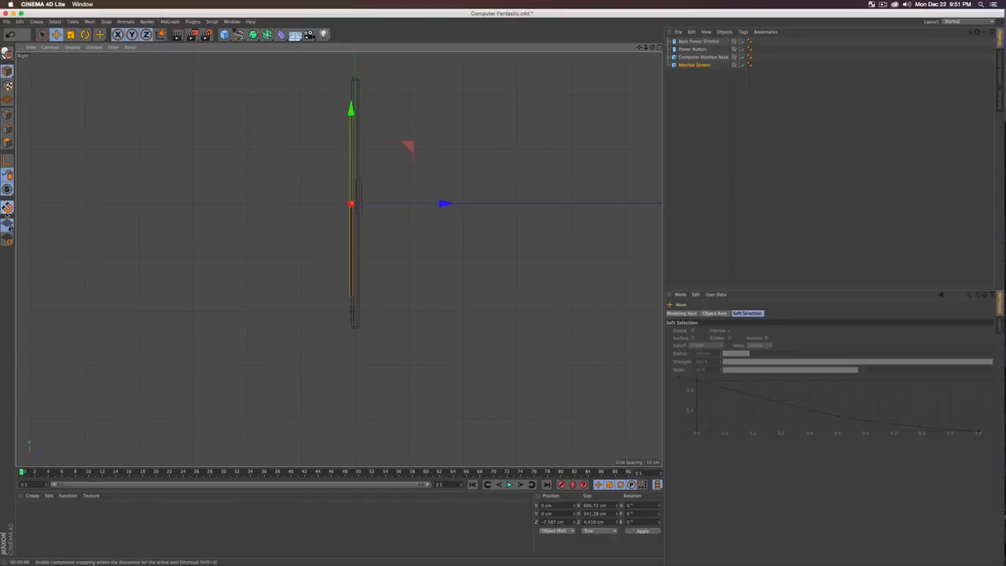
{"action": "left_click", "coordinate": [7, 208]}
{"action": "left_click", "coordinate": [40, 210]}
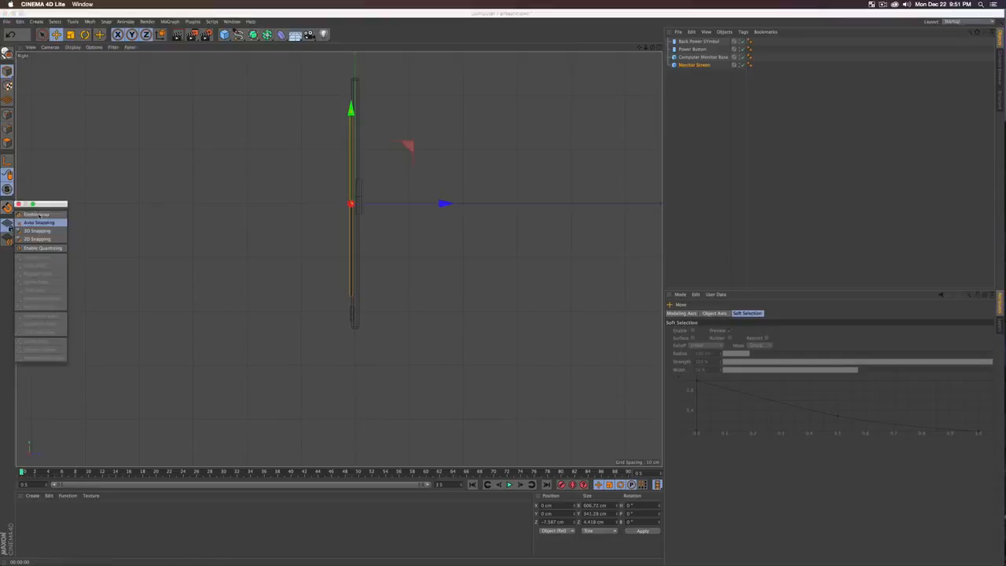
{"action": "left_click", "coordinate": [34, 215]}
{"action": "left_click", "coordinate": [36, 315]}
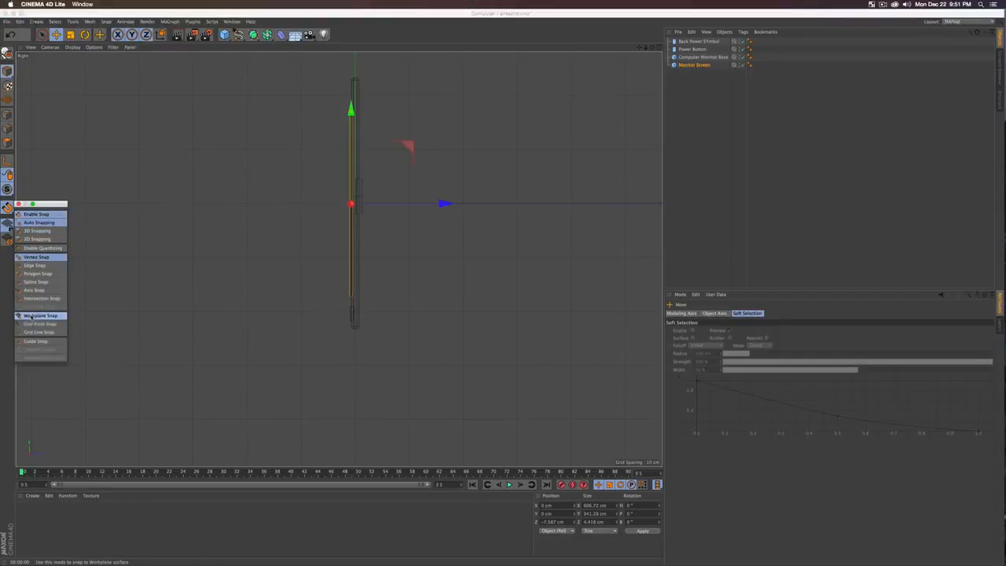
{"action": "left_click", "coordinate": [37, 323]}
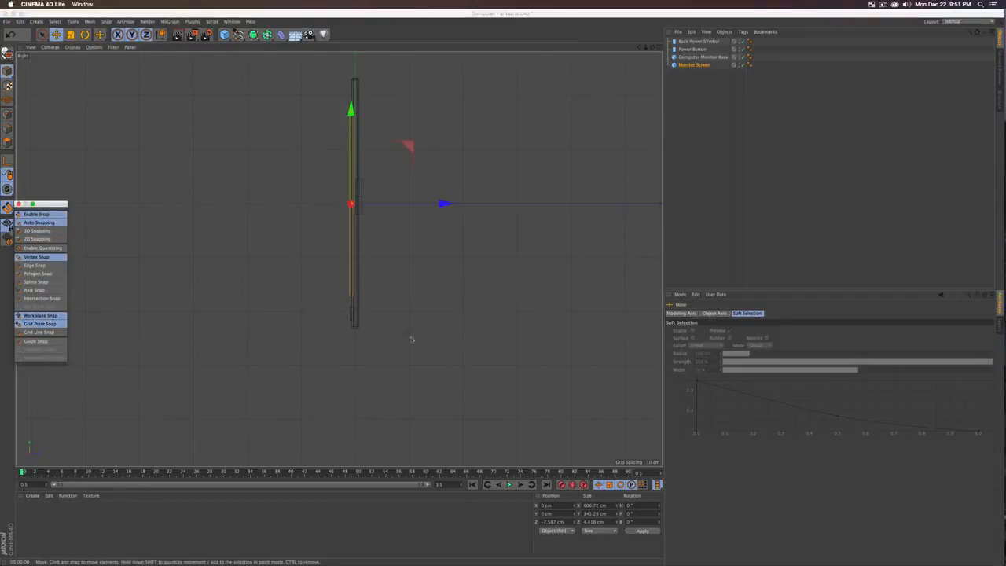
{"action": "mouse_move", "coordinate": [239, 34]}
{"action": "left_mouse_down"}
{"action": "mouse_move", "coordinate": [267, 57]}
{"action": "mouse_move", "coordinate": [307, 52]}
{"action": "left_mouse_up"}
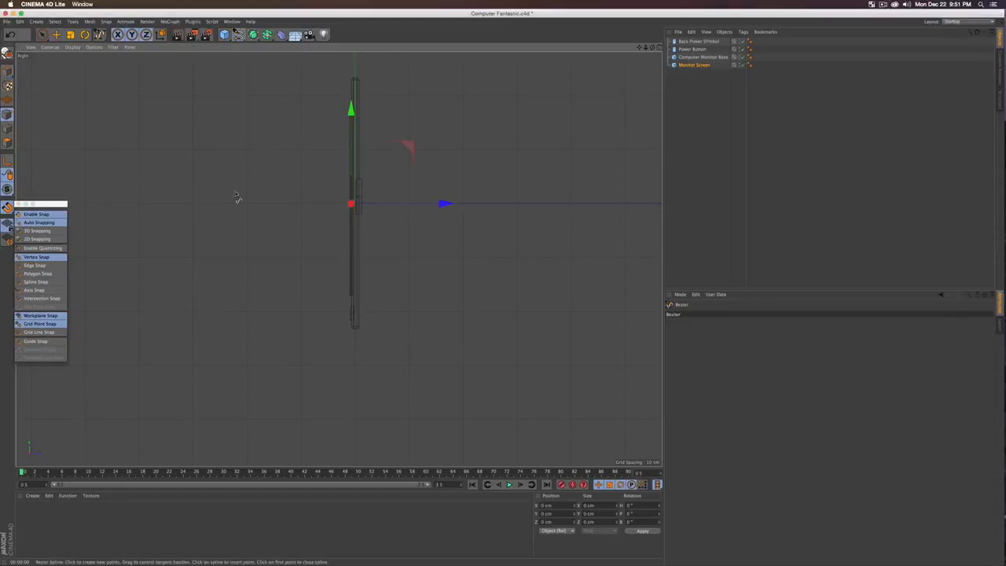
Step: Draw a curved Bezier spline profile rising from the base toward the monitor
{"action": "left_click", "coordinate": [267, 367]}
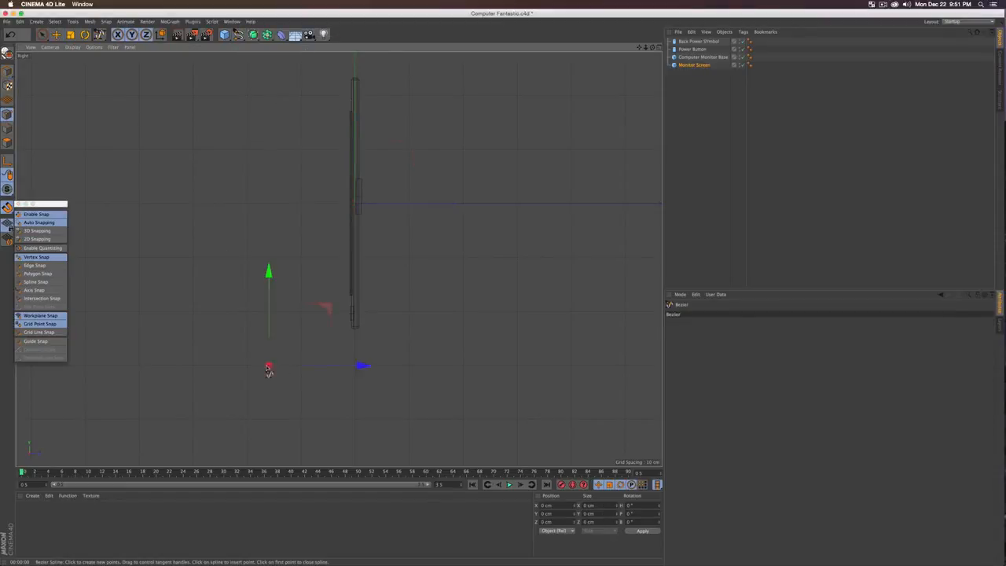
{"action": "left_click", "coordinate": [393, 367]}
{"action": "left_click_drag", "start_coordinate": [420, 322], "coordinate": [424, 298]}
{"action": "key", "text": "super+z"}
{"action": "key", "text": "super+z"}
{"action": "left_click", "coordinate": [414, 367]}
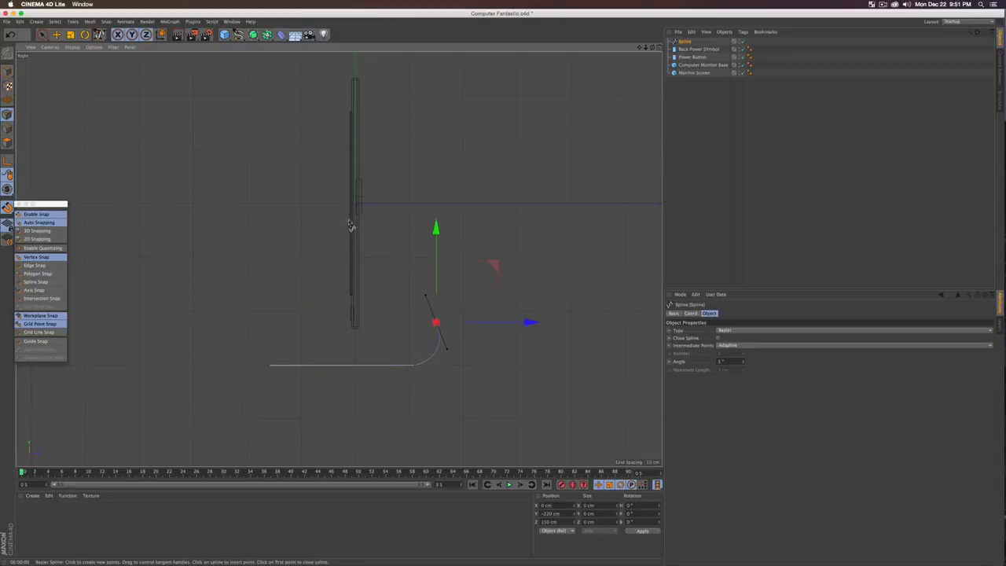
{"action": "left_click_drag", "start_coordinate": [356, 226], "coordinate": [355, 198]}
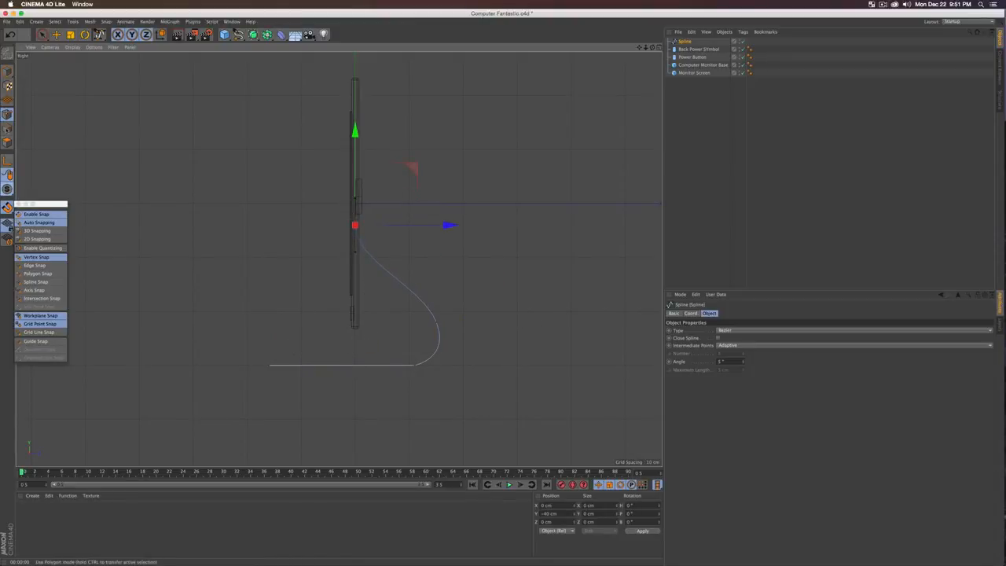
{"action": "left_click", "coordinate": [43, 36]}
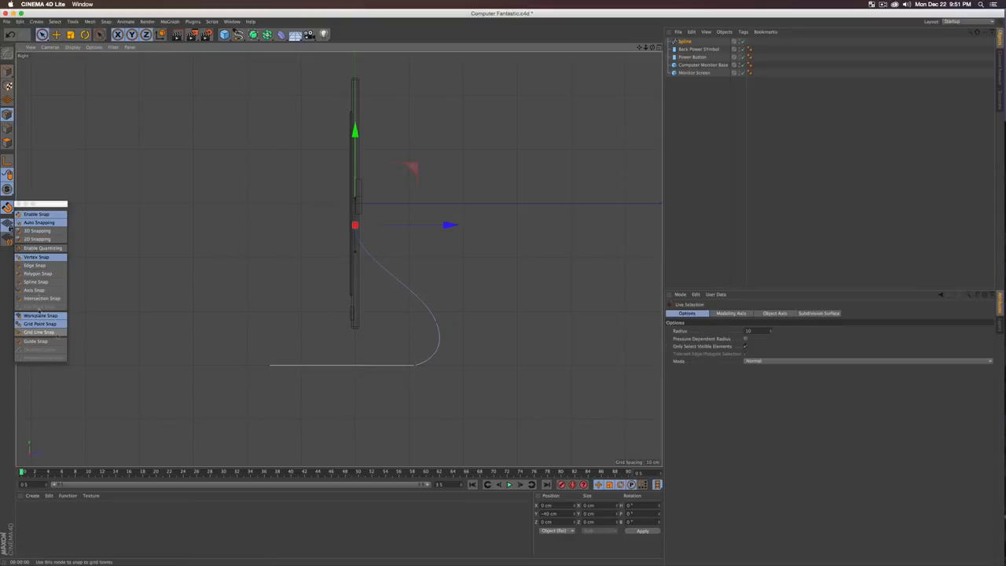
Step: Reshape the spline: slide its left endpoint about 50 cm right and raise the middle point
{"action": "left_click", "coordinate": [270, 365]}
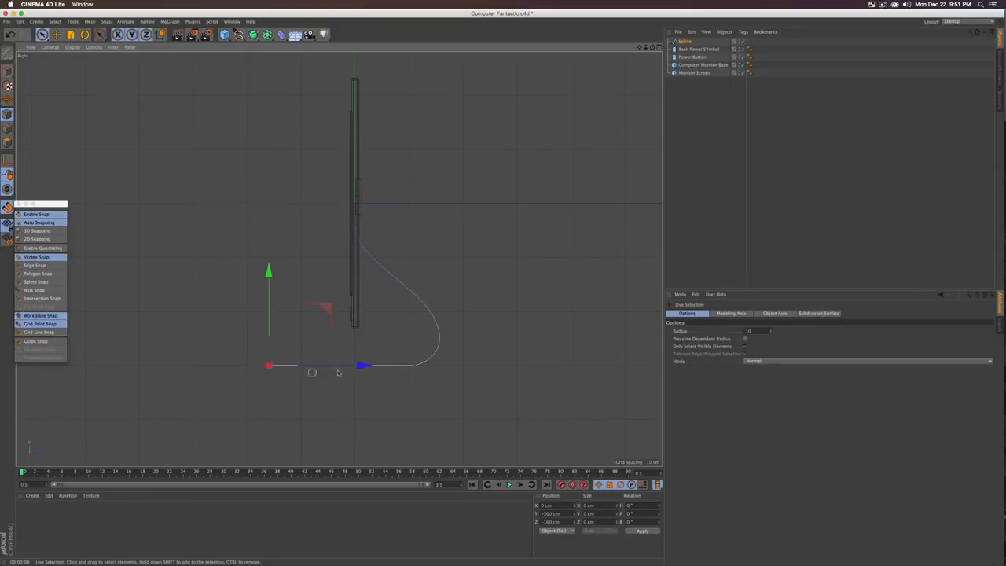
{"action": "left_click_drag", "start_coordinate": [359, 365], "coordinate": [401, 366]}
{"action": "left_click", "coordinate": [435, 323]}
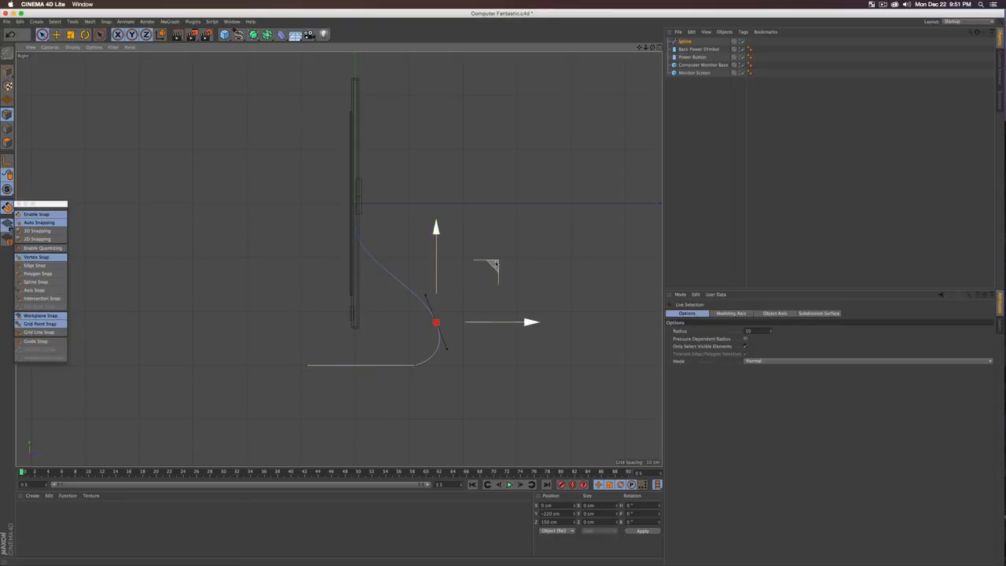
{"action": "mouse_move", "coordinate": [484, 265]}
{"action": "left_mouse_down"}
{"action": "mouse_move", "coordinate": [469, 242]}
{"action": "mouse_move", "coordinate": [480, 248]}
{"action": "left_mouse_up"}
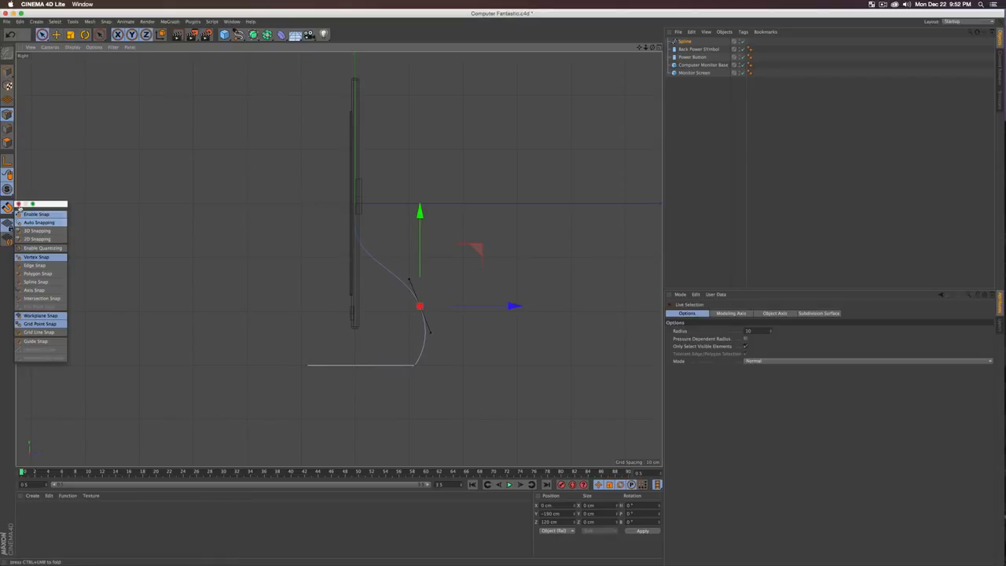
Step: Turn off snapping and add a Rectangle spline, 3 cm wide by 20 cm tall
{"action": "left_click", "coordinate": [19, 204]}
{"action": "left_click", "coordinate": [7, 208]}
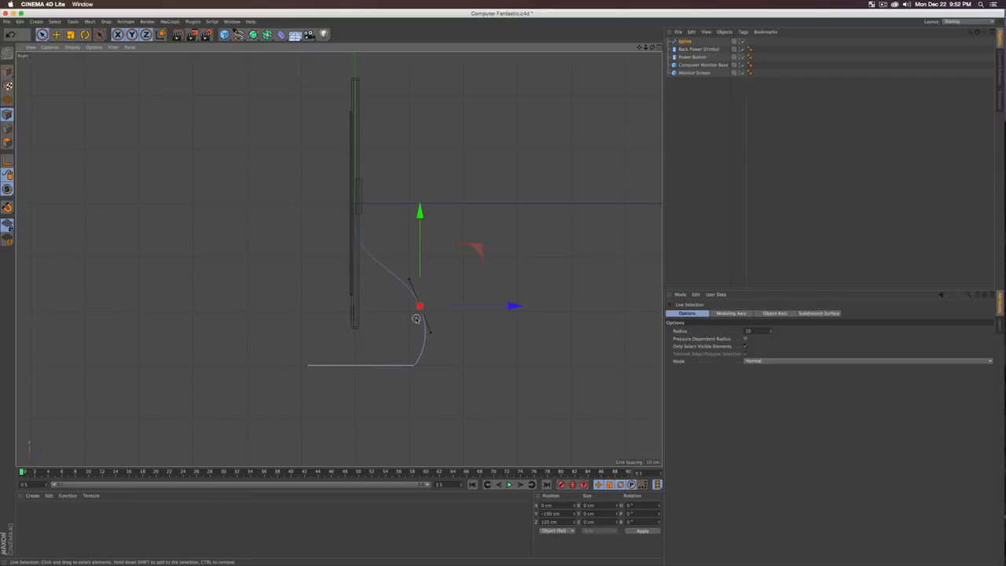
{"action": "key", "text": "F1"}
{"action": "left_click_drag", "start_coordinate": [330, 308], "coordinate": [367, 320], "text": "alt"}
{"action": "left_click_drag", "start_coordinate": [238, 35], "coordinate": [319, 89]}
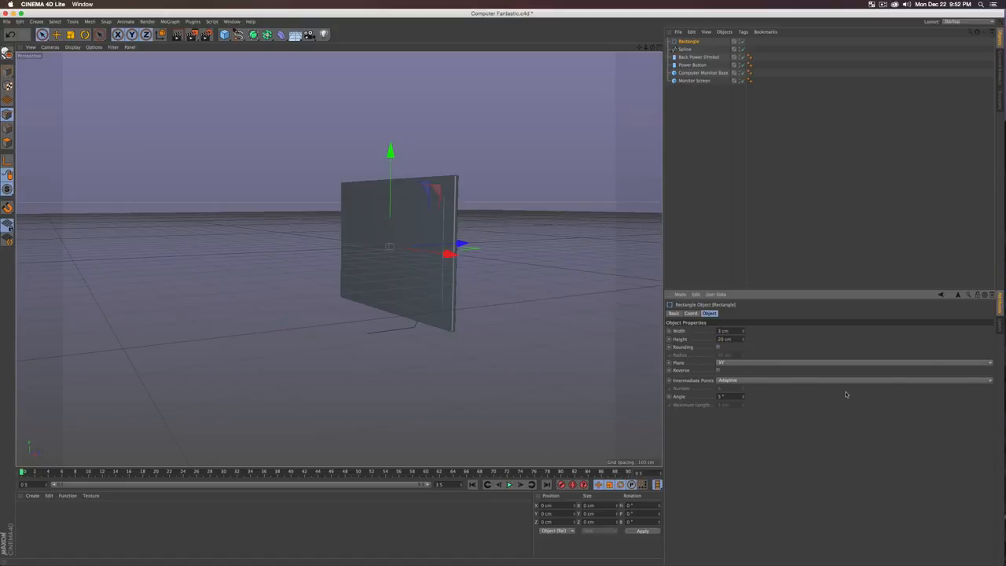
Step: Move the rectangle away from the monitor
{"action": "left_click_drag", "start_coordinate": [447, 275], "coordinate": [450, 273], "text": "alt"}
{"action": "key", "text": "e"}
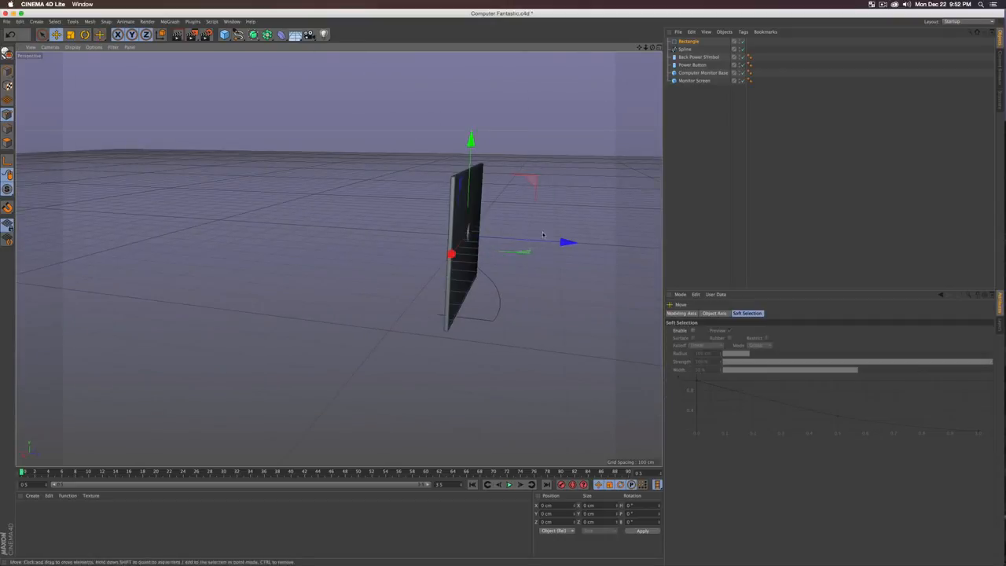
{"action": "left_click_drag", "start_coordinate": [573, 245], "coordinate": [617, 248]}
{"action": "left_click_drag", "start_coordinate": [483, 254], "coordinate": [464, 269], "text": "alt"}
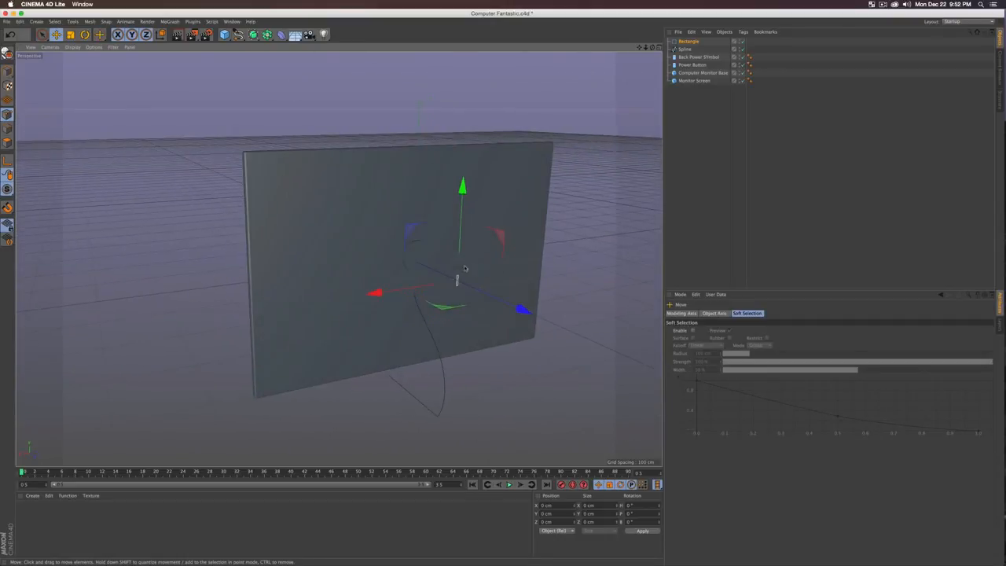
Step: Hide the floor grid using the viewport's display filter
{"action": "left_click", "coordinate": [113, 47]}
{"action": "left_click", "coordinate": [119, 166]}
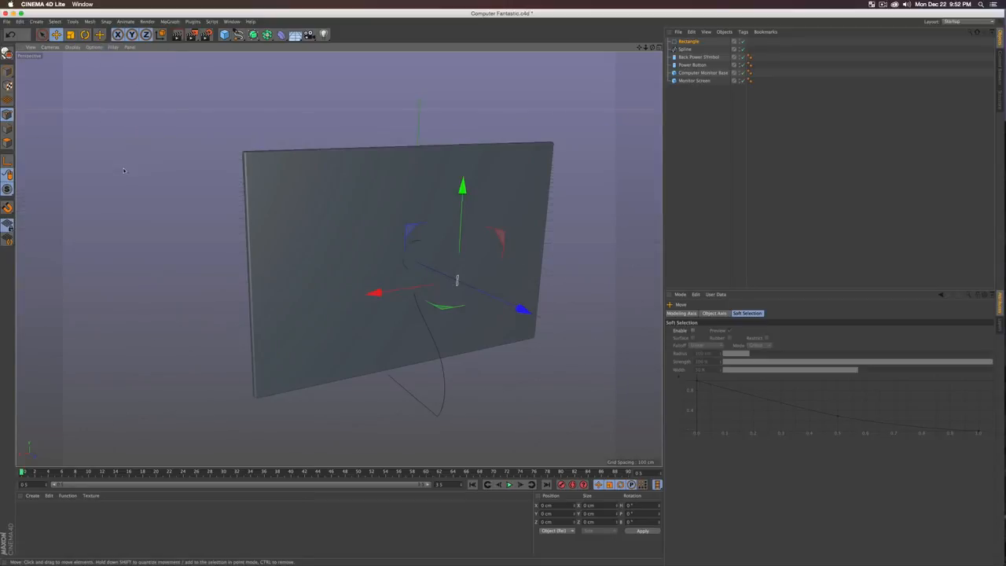
{"action": "left_click_drag", "start_coordinate": [288, 297], "coordinate": [377, 292], "text": "alt"}
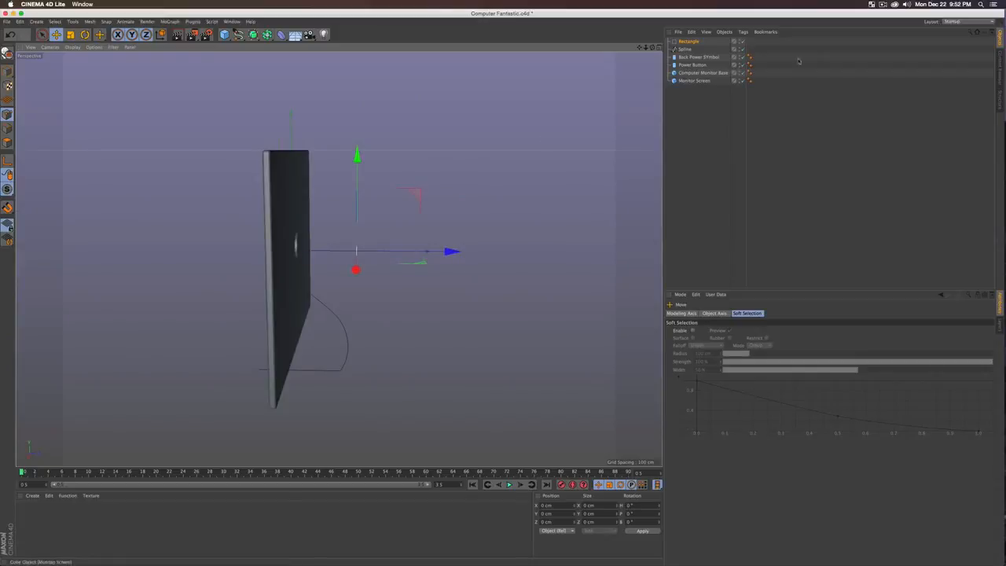
Step: Add a Sweep object with the Rectangle as profile above the Spline path
{"action": "left_click", "coordinate": [268, 35]}
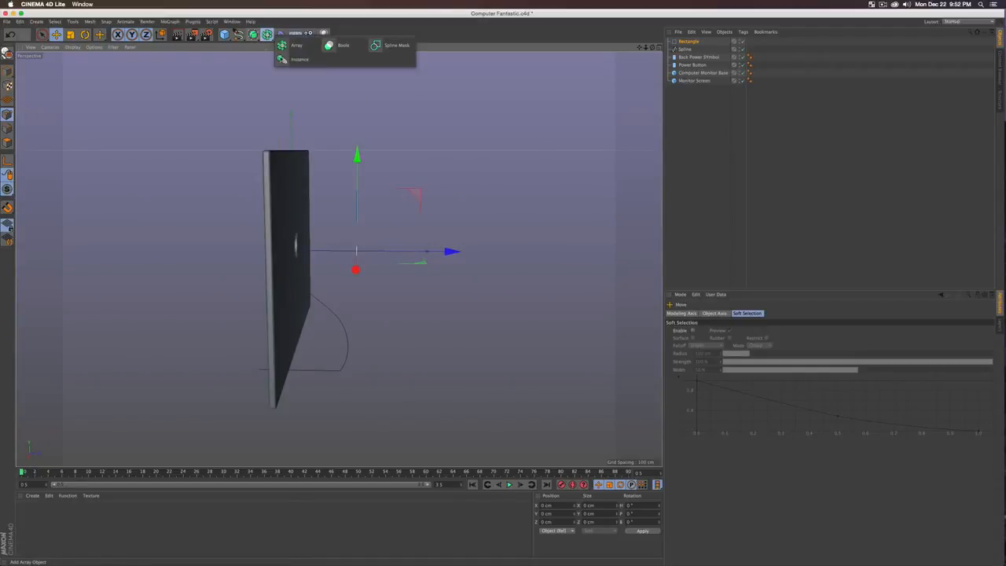
{"action": "left_click", "coordinate": [254, 35]}
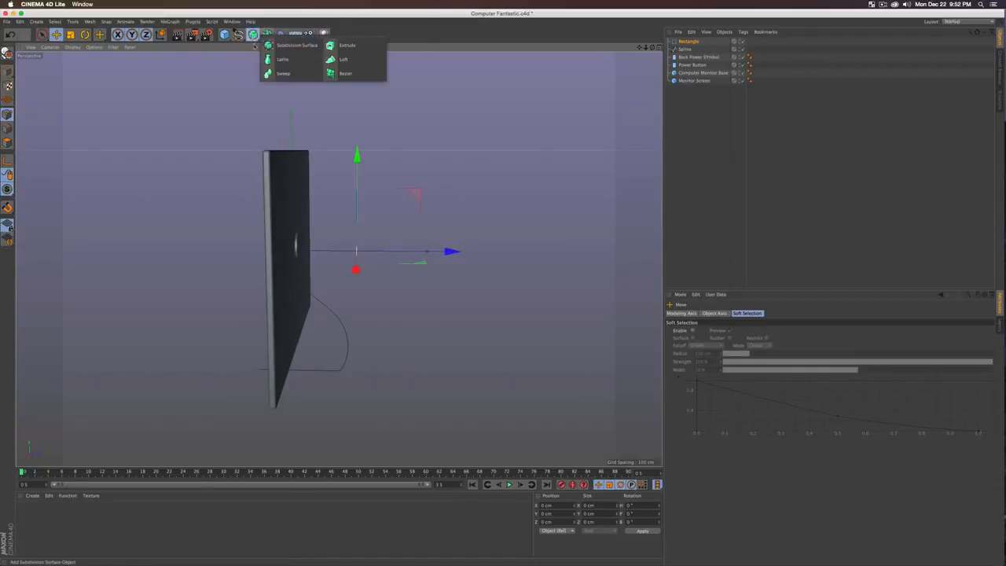
{"action": "left_click", "coordinate": [281, 74], "text": "alt"}
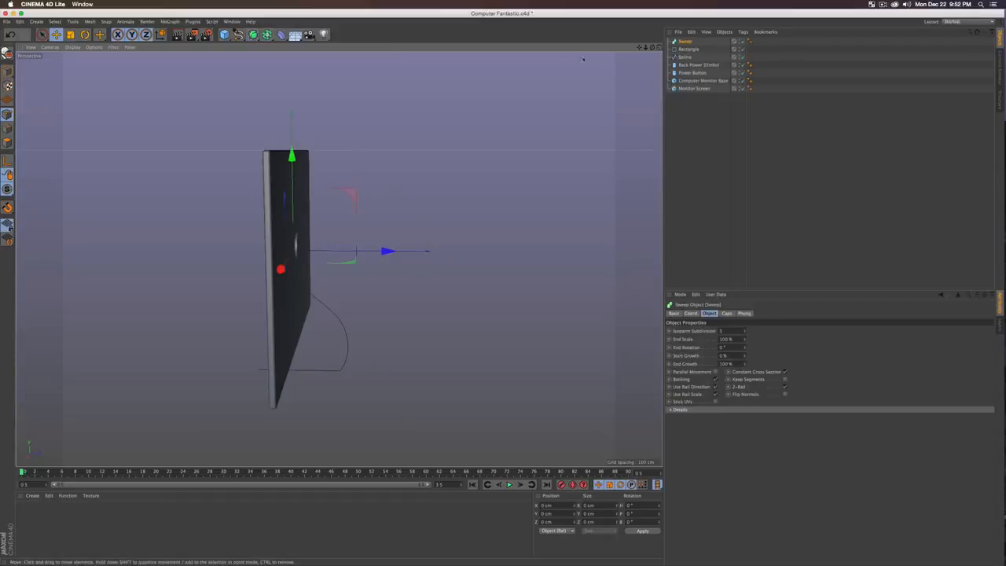
{"action": "left_click", "coordinate": [688, 48]}
{"action": "left_click_drag", "start_coordinate": [693, 49], "coordinate": [690, 46]}
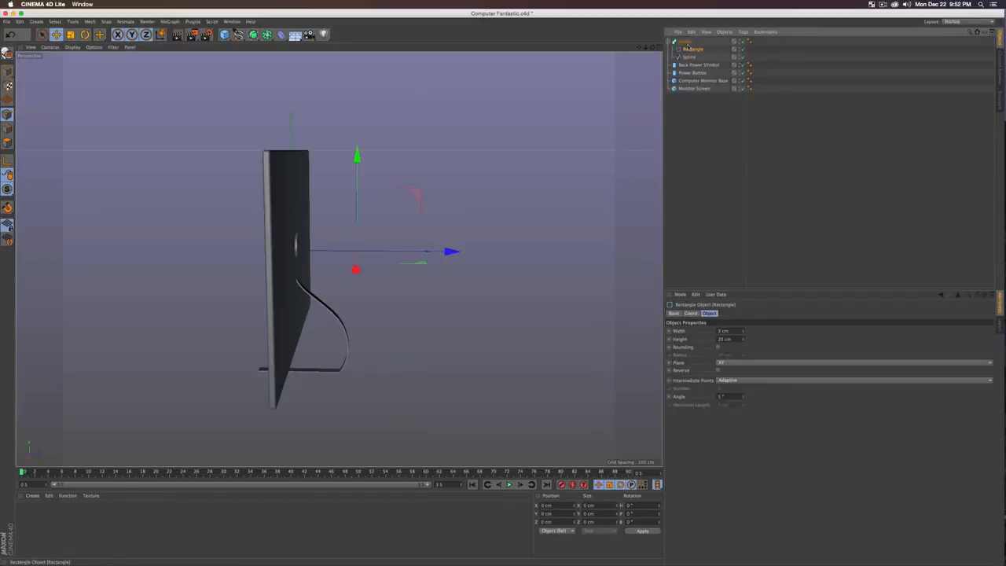
{"action": "left_click_drag", "start_coordinate": [400, 292], "coordinate": [310, 295], "text": "alt"}
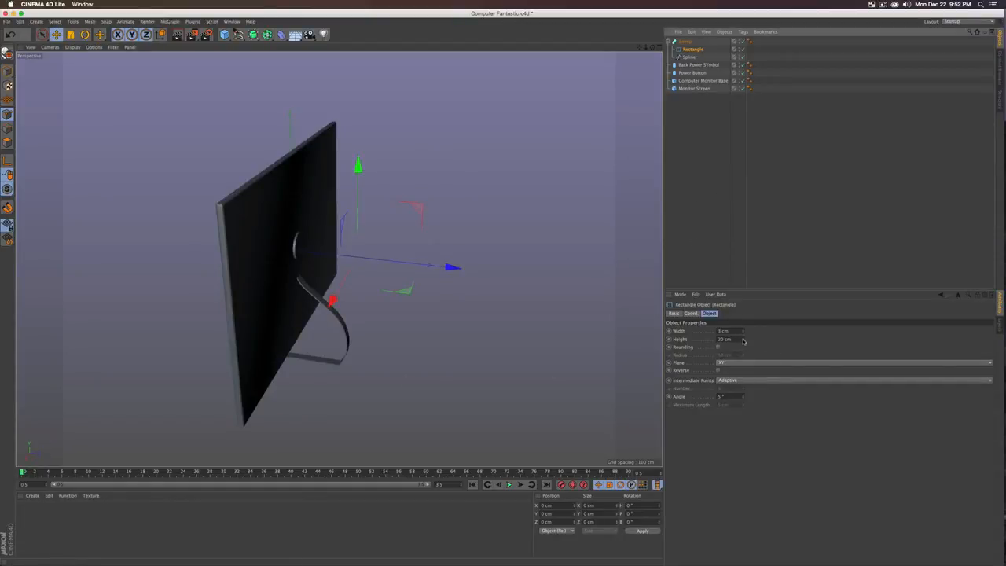
Step: Raise the rectangle's height to widen the stand and enable corner rounding
{"action": "left_click_drag", "start_coordinate": [742, 340], "coordinate": [742, 311]}
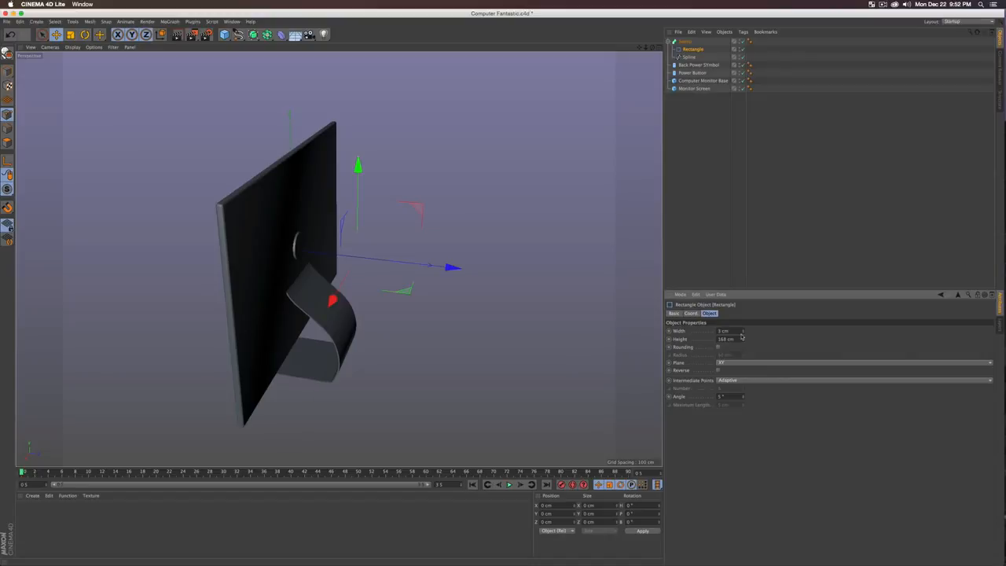
{"action": "left_click_drag", "start_coordinate": [345, 295], "coordinate": [248, 367], "text": "alt"}
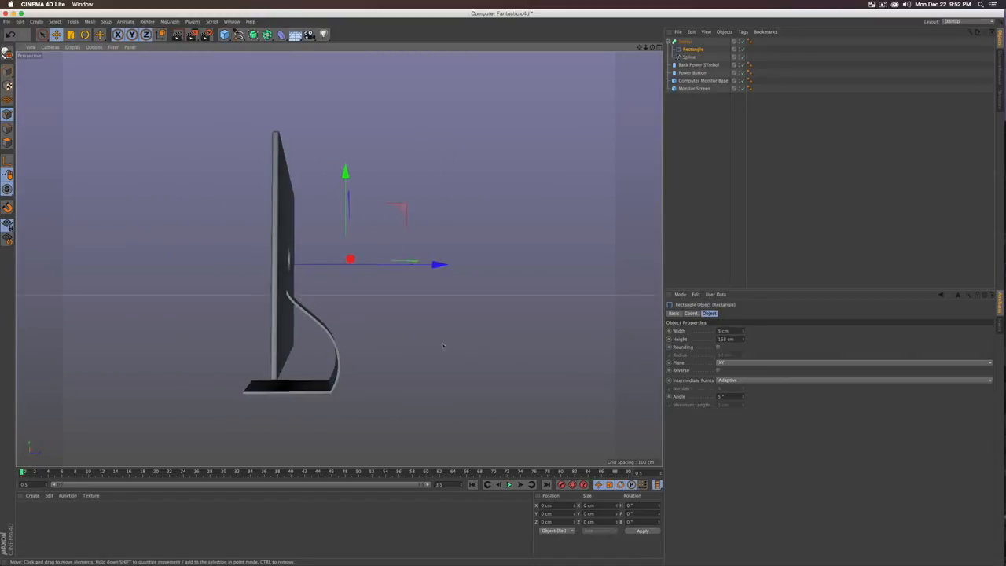
{"action": "left_click", "coordinate": [718, 346]}
{"action": "left_click_drag", "start_coordinate": [196, 416], "coordinate": [273, 416], "text": "alt"}
{"action": "right_click_drag", "start_coordinate": [292, 417], "coordinate": [424, 377], "text": "alt"}
{"action": "mouse_move", "coordinate": [426, 372]}
{"action": "left_mouse_down", "text": "alt"}
{"action": "mouse_move", "coordinate": [399, 356]}
{"action": "mouse_move", "coordinate": [425, 371]}
{"action": "left_mouse_up", "text": "alt"}
{"action": "right_click_drag", "start_coordinate": [505, 365], "coordinate": [275, 378], "text": "alt"}
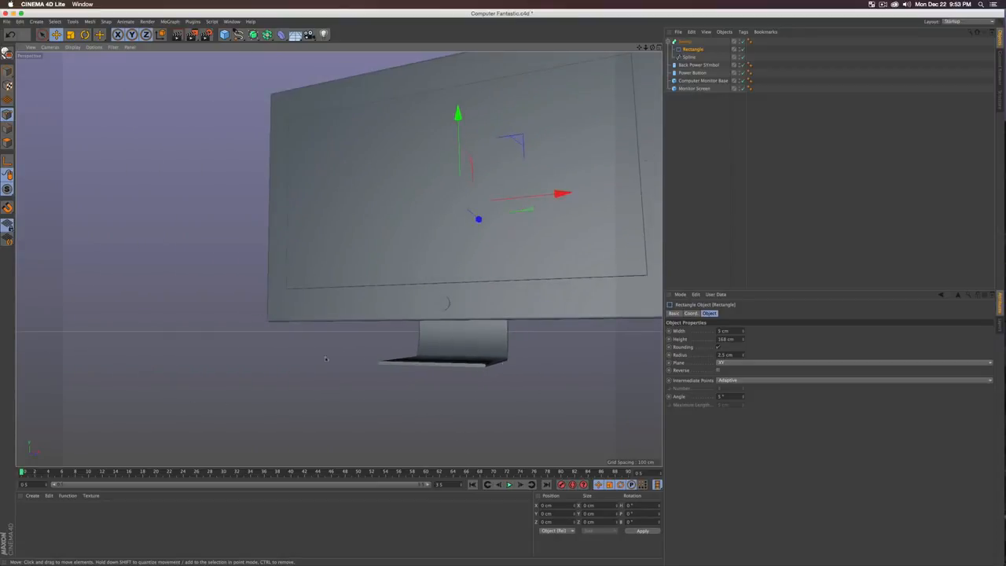
{"action": "left_click_drag", "start_coordinate": [339, 258], "coordinate": [481, 292], "text": "alt"}
{"action": "left_click_drag", "start_coordinate": [616, 297], "coordinate": [355, 336], "text": "alt"}
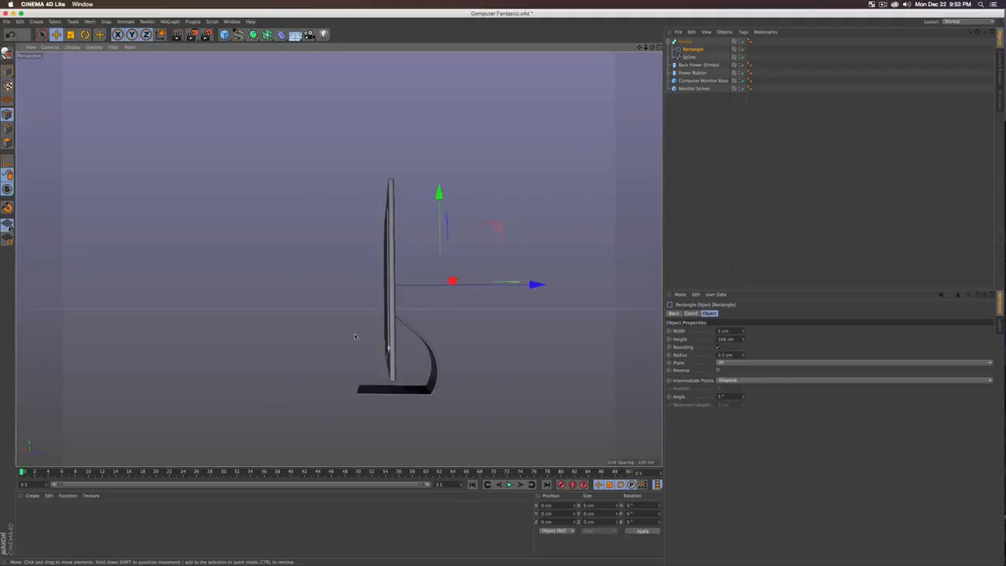
Step: Deselect the rectangle and select the Sweep object
{"action": "left_click", "coordinate": [734, 213]}
{"action": "left_click_drag", "start_coordinate": [300, 235], "coordinate": [244, 315], "text": "alt"}
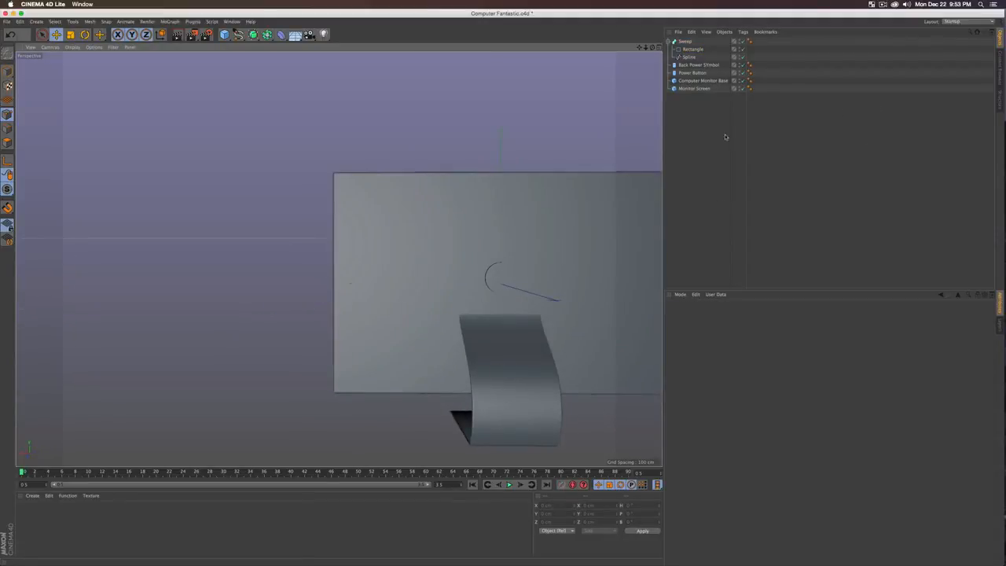
{"action": "left_click", "coordinate": [684, 41]}
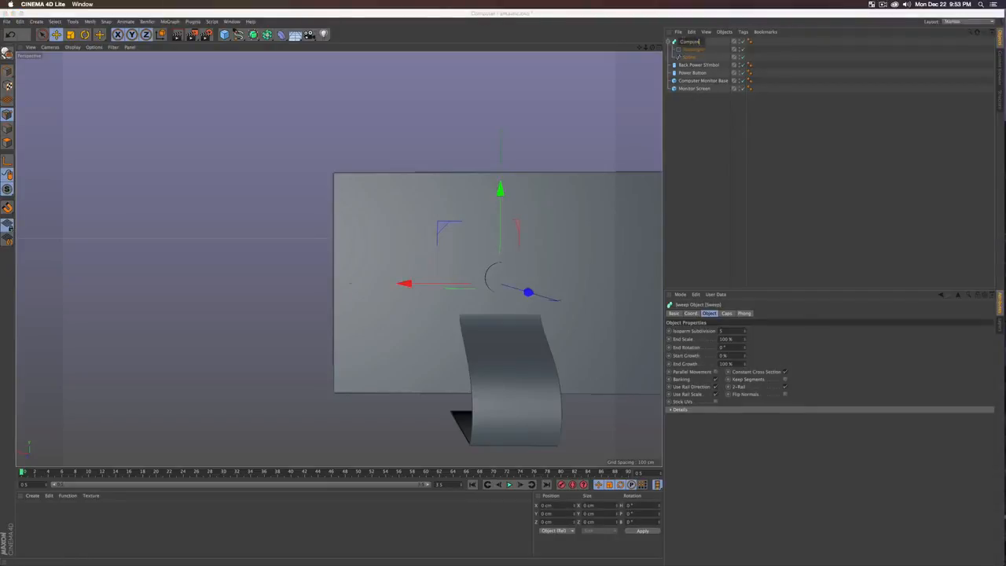
Step: Name the sweep 'Computer Base' and duplicate the Back Power Symbol cylinder
{"action": "type", "text": "Computer Base"}
{"action": "key", "text": "Return"}
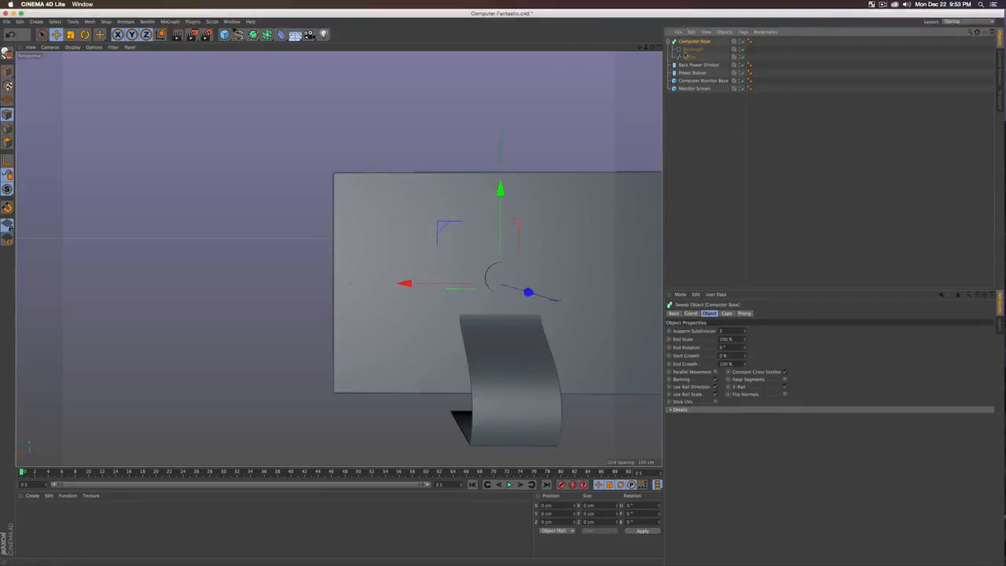
{"action": "left_click", "coordinate": [682, 66]}
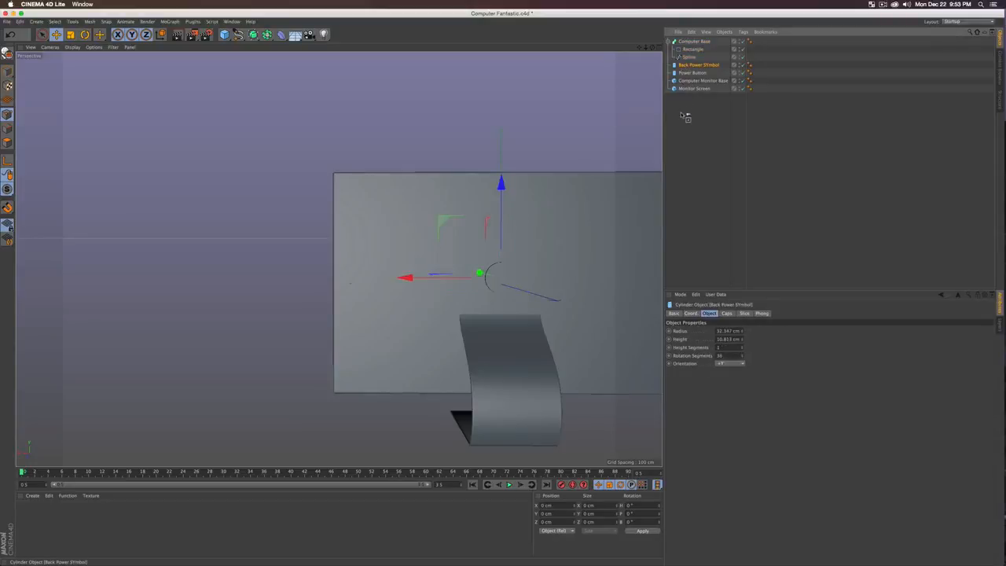
{"action": "left_click_drag", "start_coordinate": [691, 103], "coordinate": [691, 97], "text": "ctrl"}
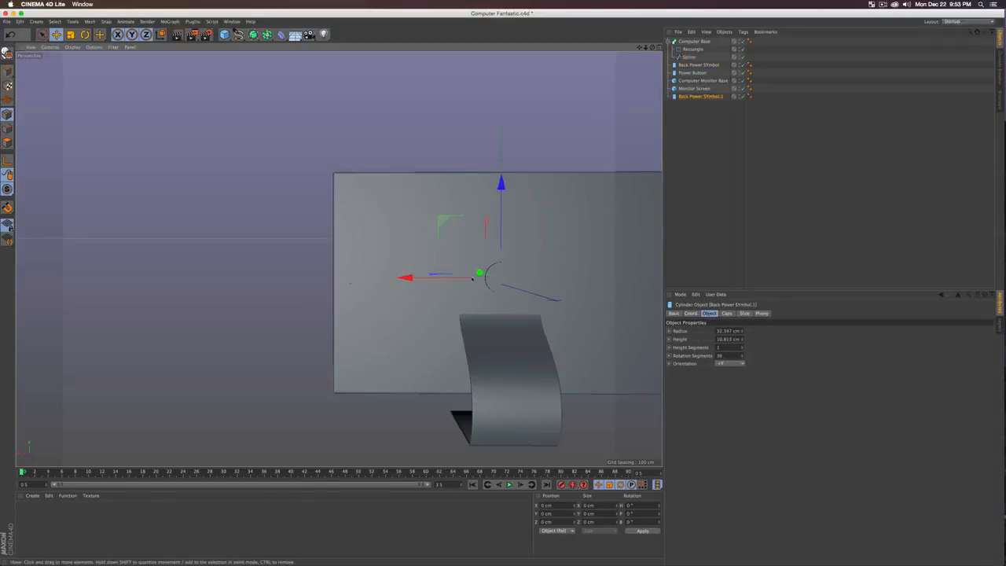
Step: Rotate the copy to about −40°, lengthen it, and move it down through the stand
{"action": "key", "text": "e"}
{"action": "left_click_drag", "start_coordinate": [474, 276], "coordinate": [439, 227], "text": "alt"}
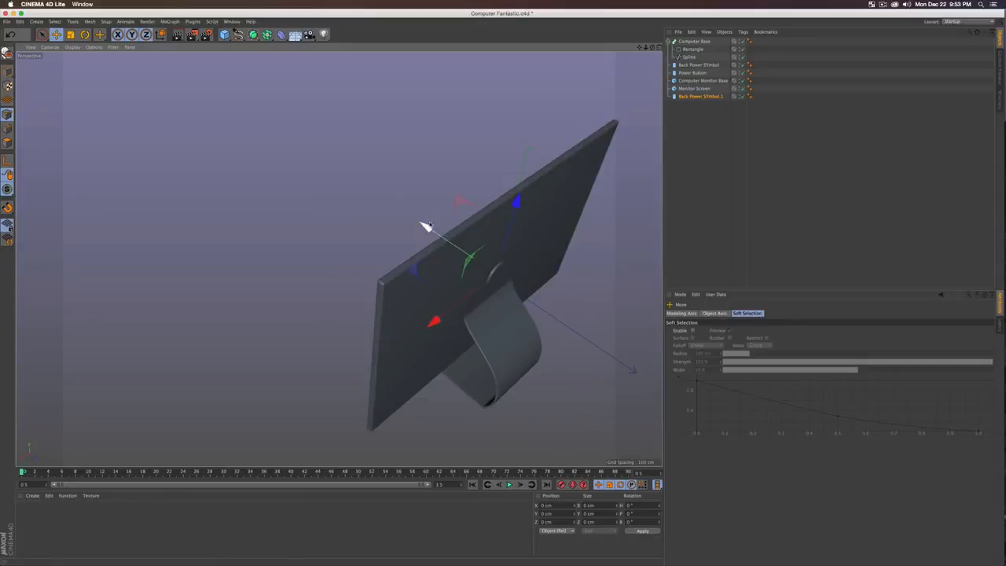
{"action": "key", "text": "r"}
{"action": "left_click_drag", "start_coordinate": [559, 256], "coordinate": [332, 236]}
{"action": "key", "text": "t"}
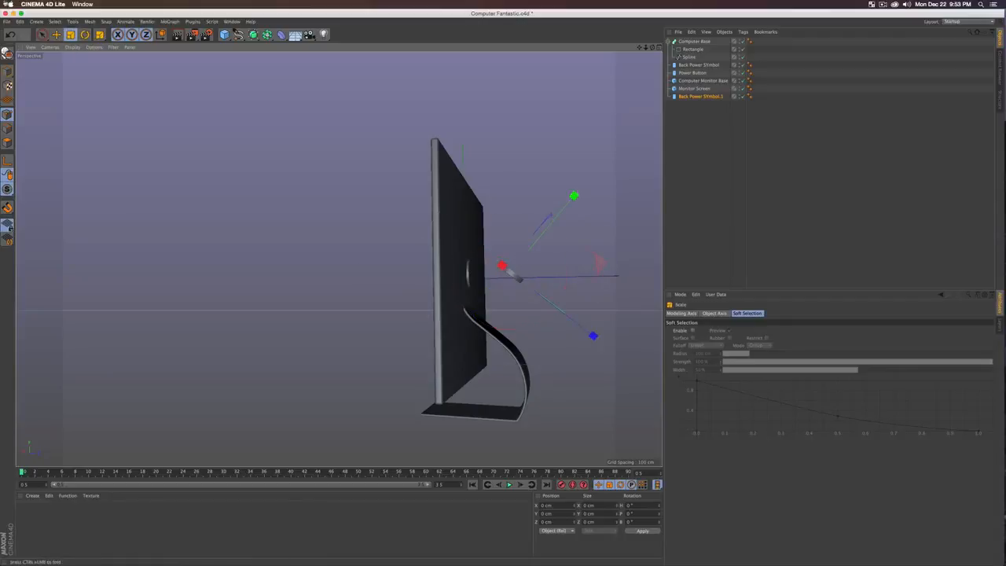
{"action": "left_click_drag", "start_coordinate": [515, 275], "coordinate": [554, 236], "text": "alt"}
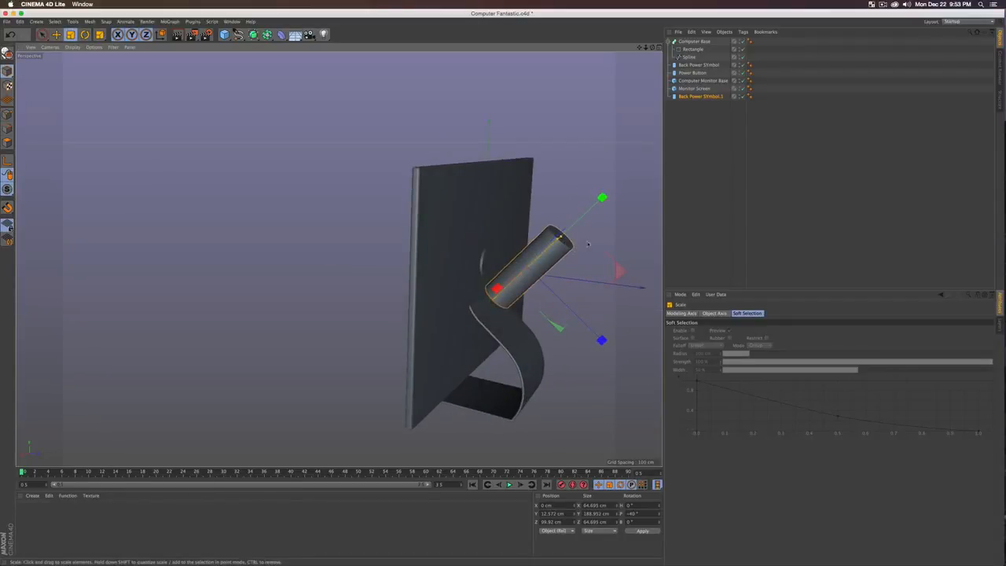
{"action": "key", "text": "e"}
{"action": "left_click_drag", "start_coordinate": [599, 199], "coordinate": [432, 310]}
{"action": "left_click_drag", "start_coordinate": [429, 311], "coordinate": [581, 319], "text": "alt"}
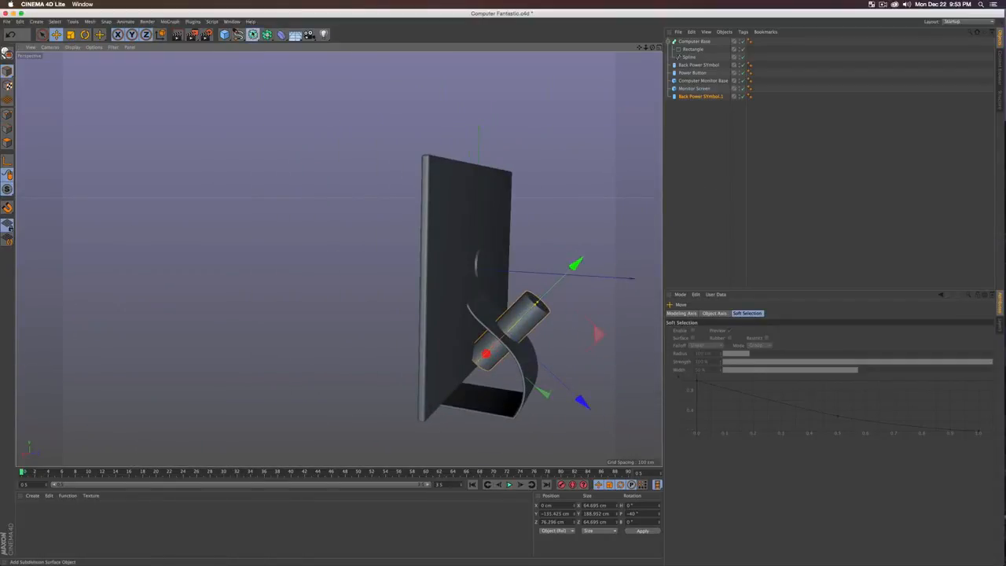
{"action": "left_click", "coordinate": [252, 35]}
Step: Add a Boole object and place Computer Base under it
{"action": "left_click", "coordinate": [267, 35]}
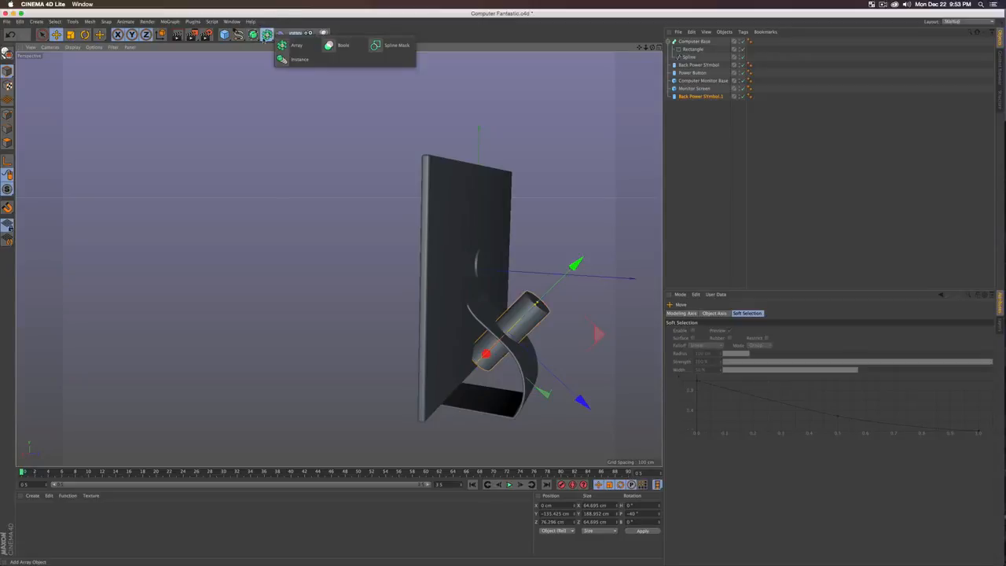
{"action": "left_click", "coordinate": [343, 46]}
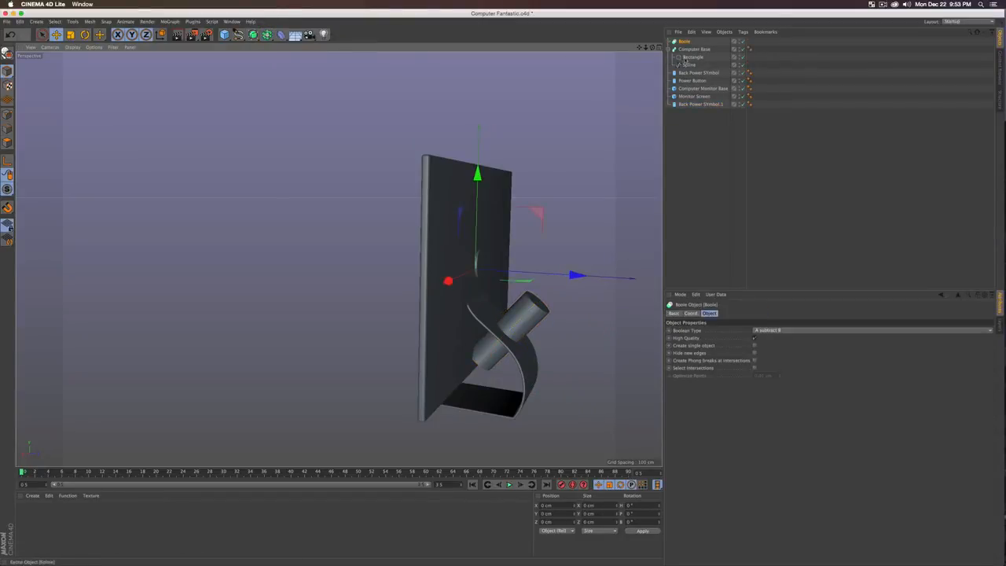
{"action": "left_click_drag", "start_coordinate": [689, 42], "coordinate": [684, 41]}
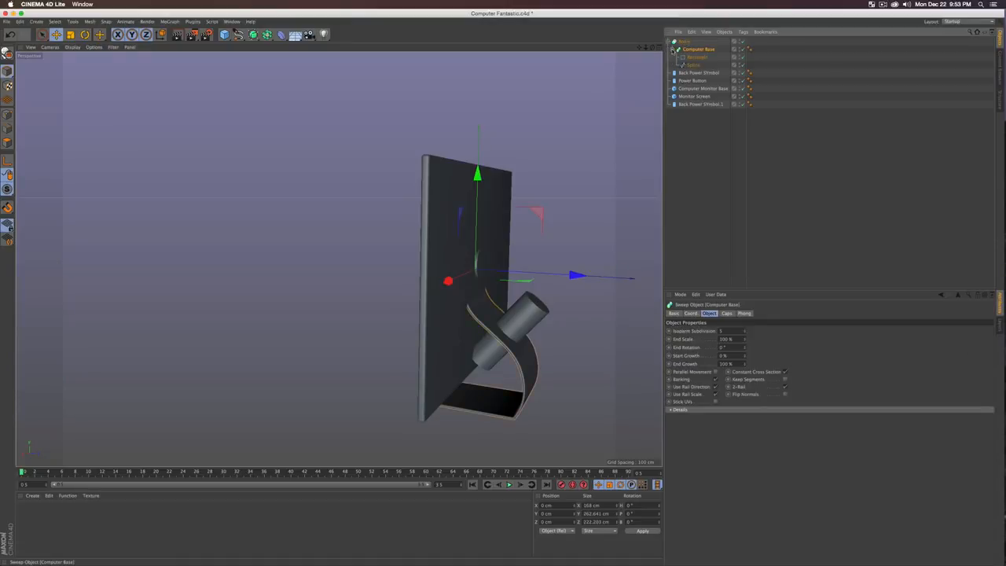
{"action": "left_click", "coordinate": [674, 49]}
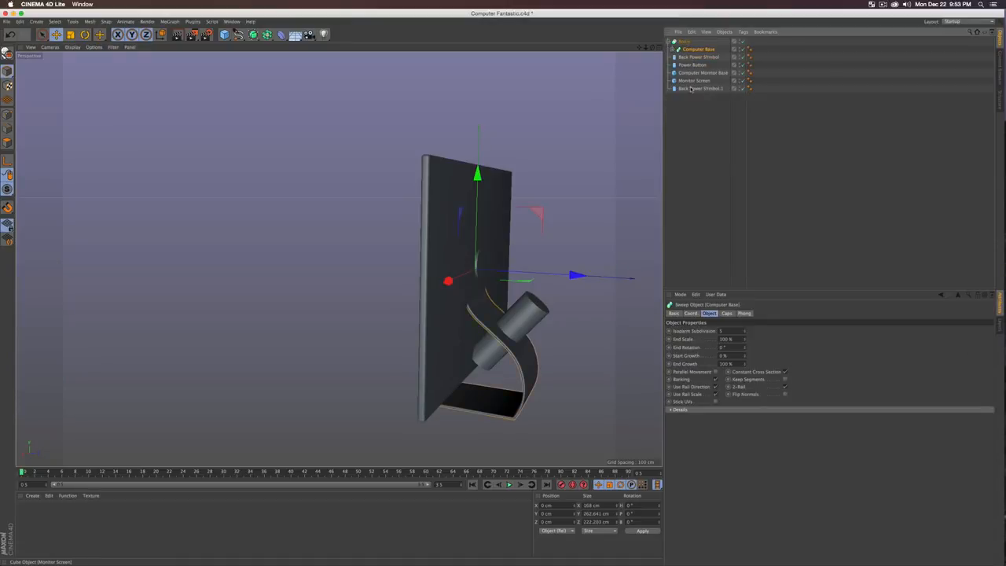
{"action": "left_click_drag", "start_coordinate": [691, 56], "coordinate": [690, 56]}
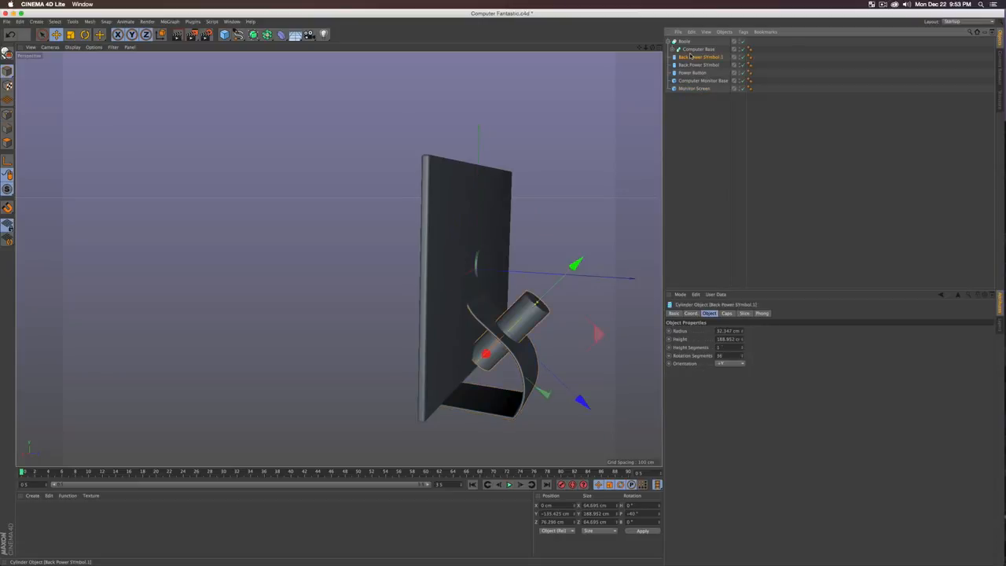
Step: Rename the copied cylinder 'Cutout' and put it in the Boole with Computer Base
{"action": "double_click", "coordinate": [689, 57]}
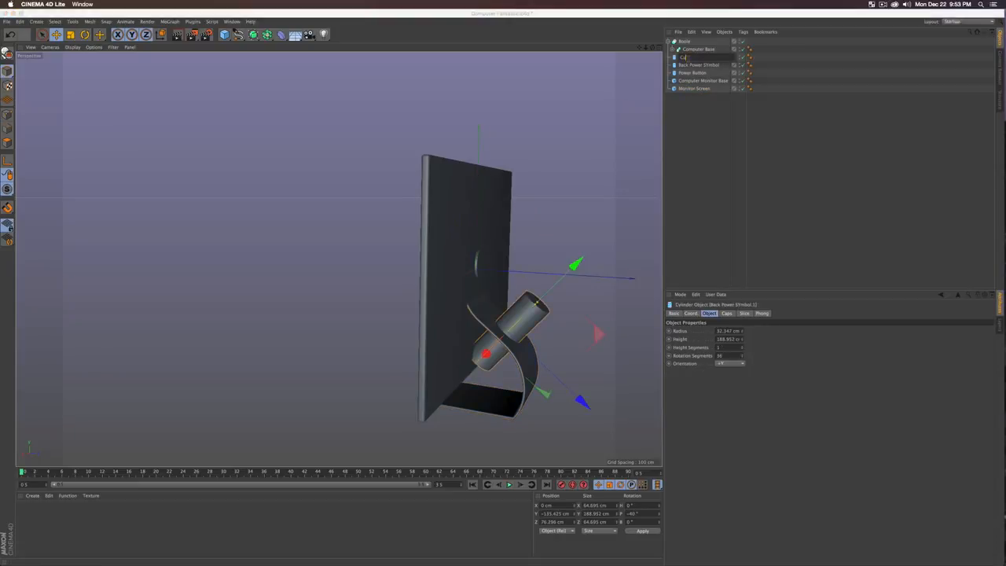
{"action": "type", "text": "Cutout"}
{"action": "key", "text": "Return"}
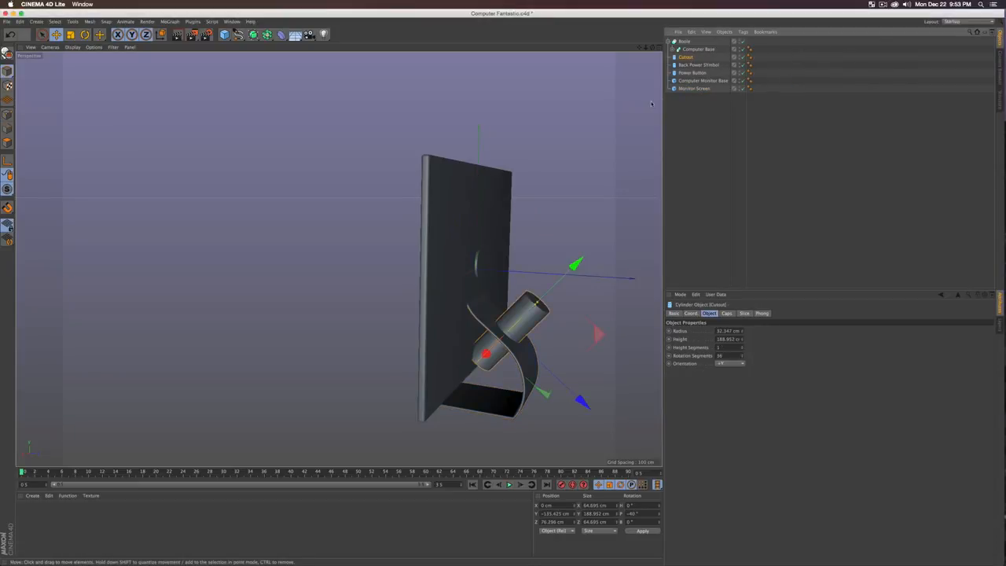
{"action": "left_click_drag", "start_coordinate": [690, 69], "coordinate": [691, 65]}
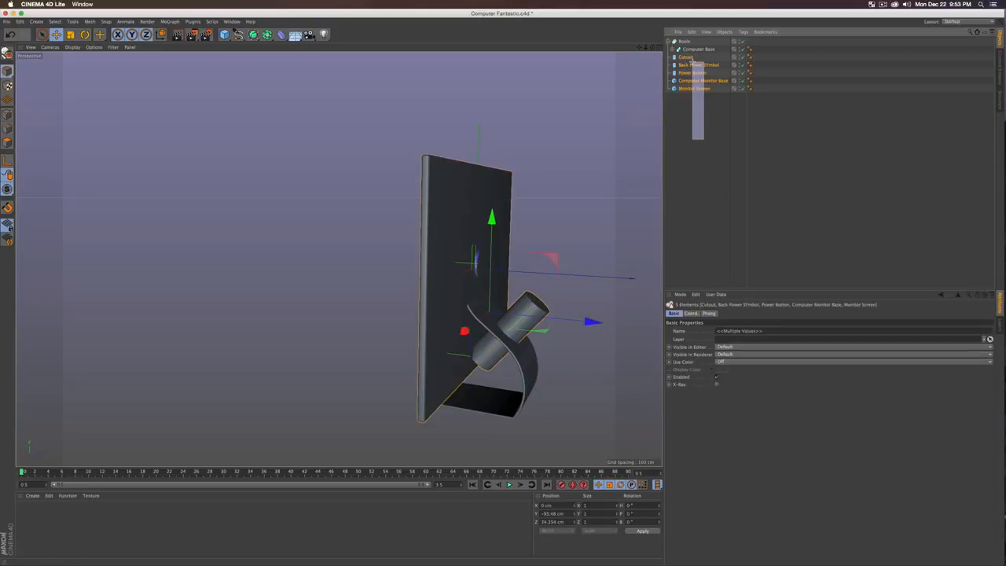
{"action": "left_click", "coordinate": [696, 143]}
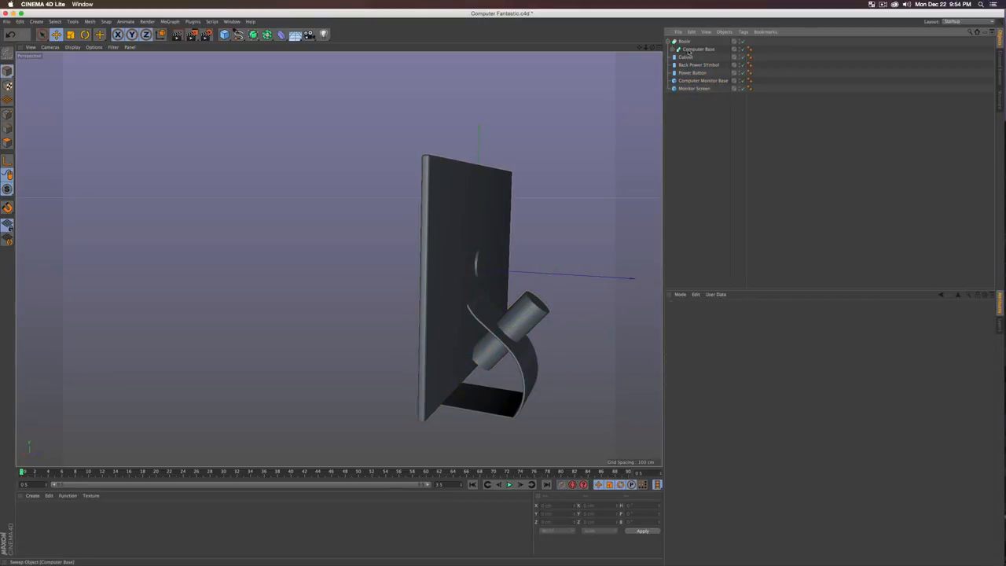
{"action": "left_click", "coordinate": [694, 48]}
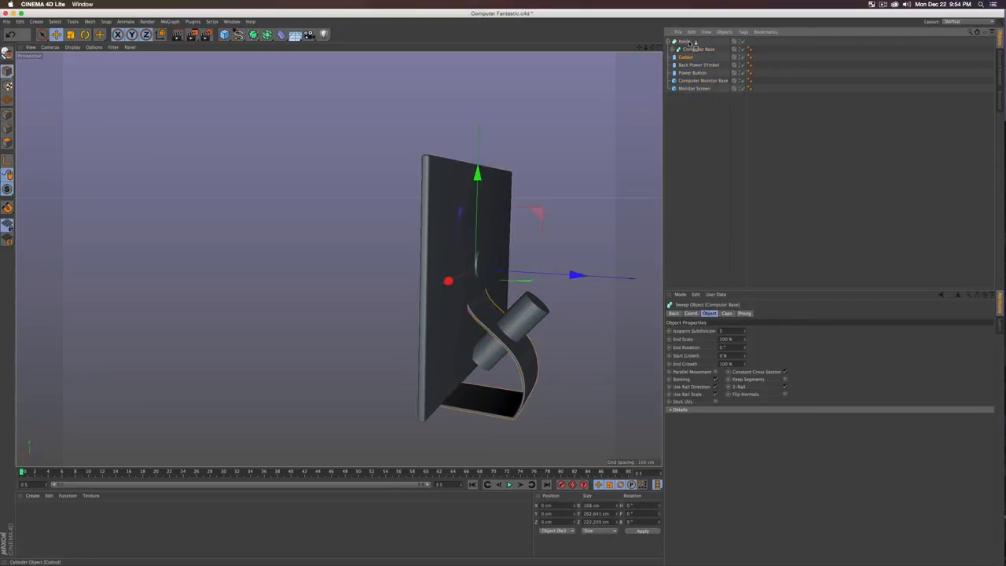
{"action": "left_click_drag", "start_coordinate": [691, 42], "coordinate": [695, 57]}
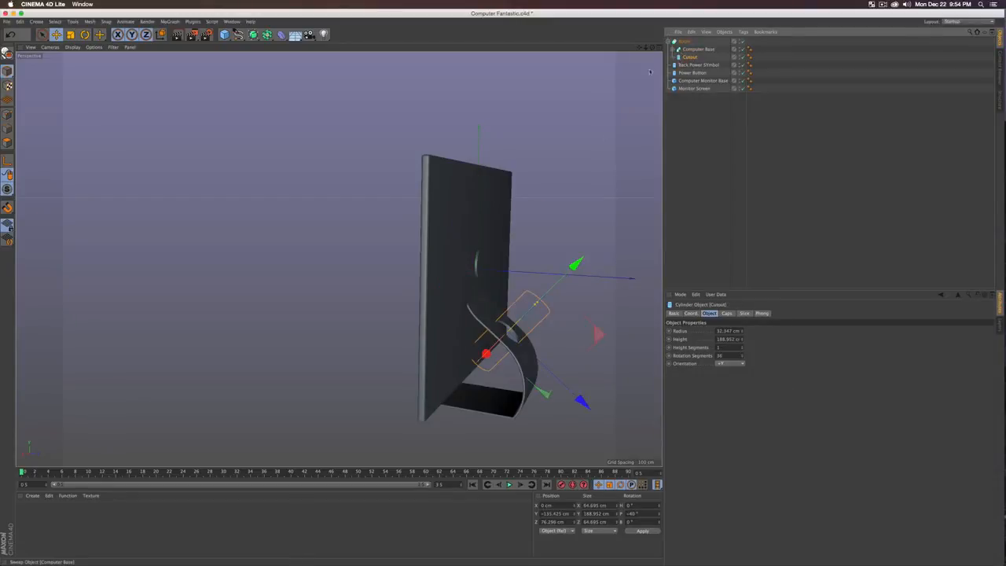
{"action": "left_click_drag", "start_coordinate": [560, 246], "coordinate": [463, 253], "text": "alt"}
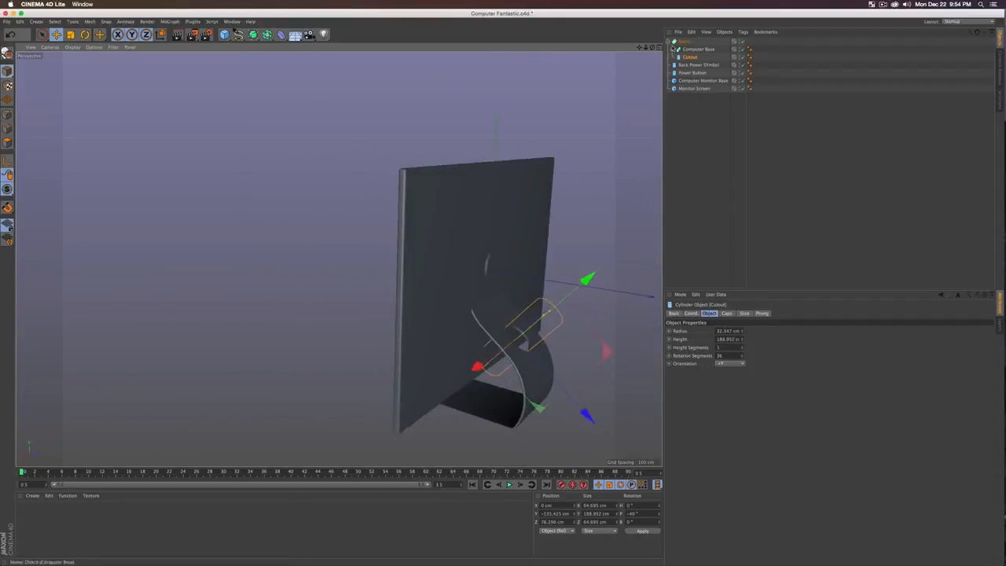
Step: Enable Create single object and Hide new edges on the Boole
{"action": "left_click", "coordinate": [683, 41]}
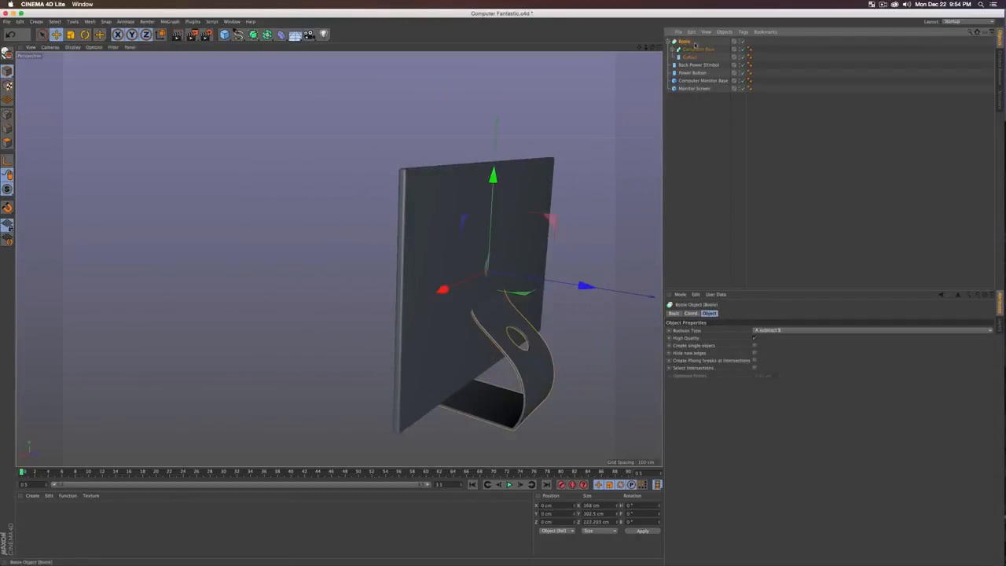
{"action": "left_click", "coordinate": [754, 346]}
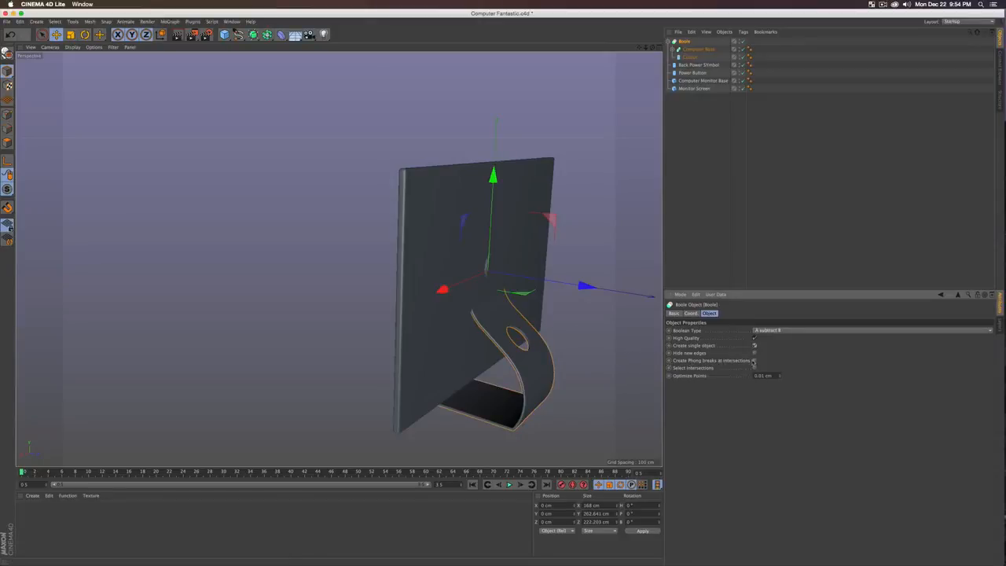
{"action": "left_click", "coordinate": [755, 353]}
{"action": "mouse_move", "coordinate": [538, 341]}
{"action": "left_mouse_down", "text": "alt"}
{"action": "mouse_move", "coordinate": [514, 337]}
{"action": "mouse_move", "coordinate": [561, 304]}
{"action": "mouse_move", "coordinate": [535, 341]}
{"action": "mouse_move", "coordinate": [515, 348]}
{"action": "mouse_move", "coordinate": [527, 347]}
{"action": "left_mouse_up", "text": "alt"}
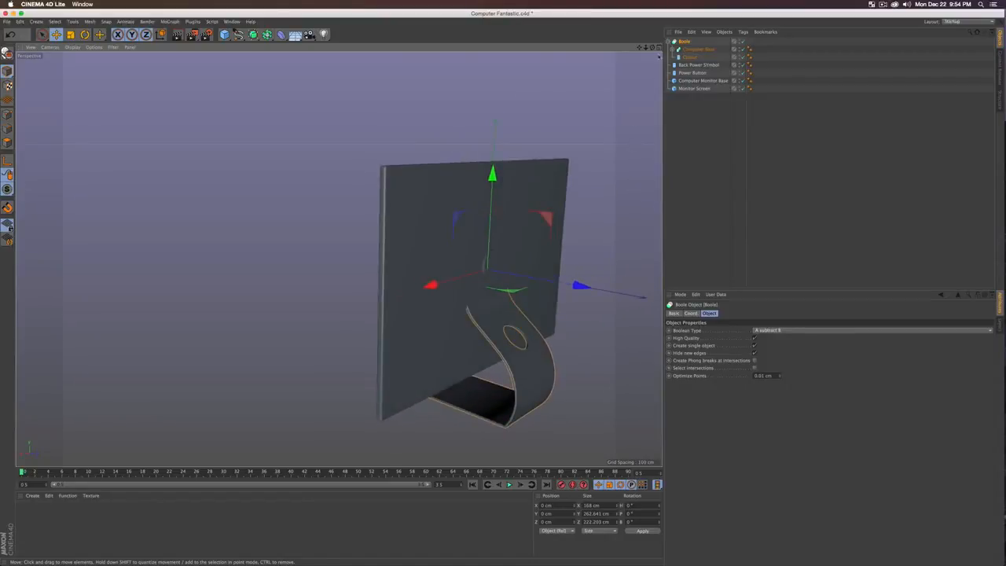
Step: Rename the Boole object 'Base Build'
{"action": "left_click", "coordinate": [670, 41]}
{"action": "double_click", "coordinate": [684, 42]}
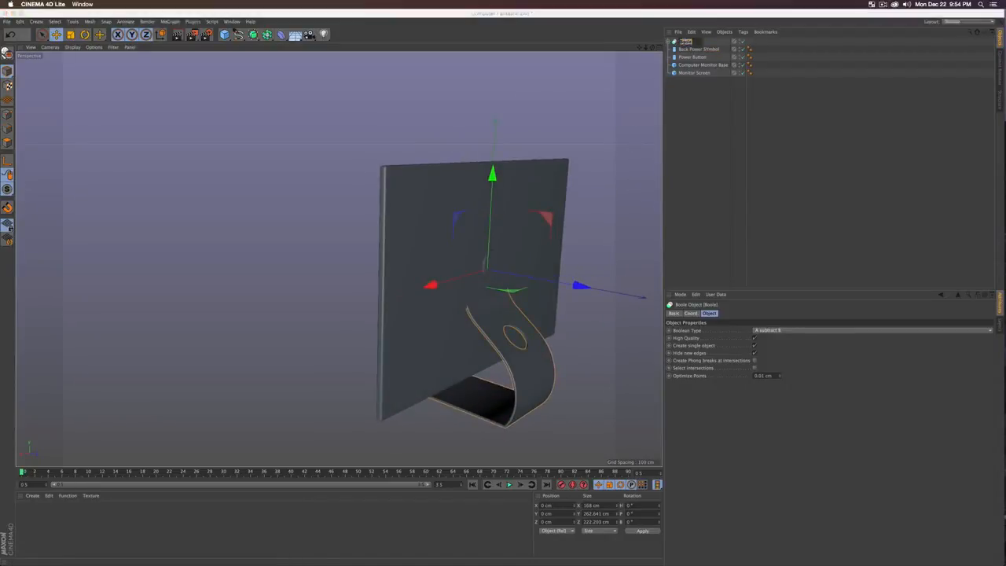
{"action": "type", "text": "Base Build"}
{"action": "key", "text": "Return"}
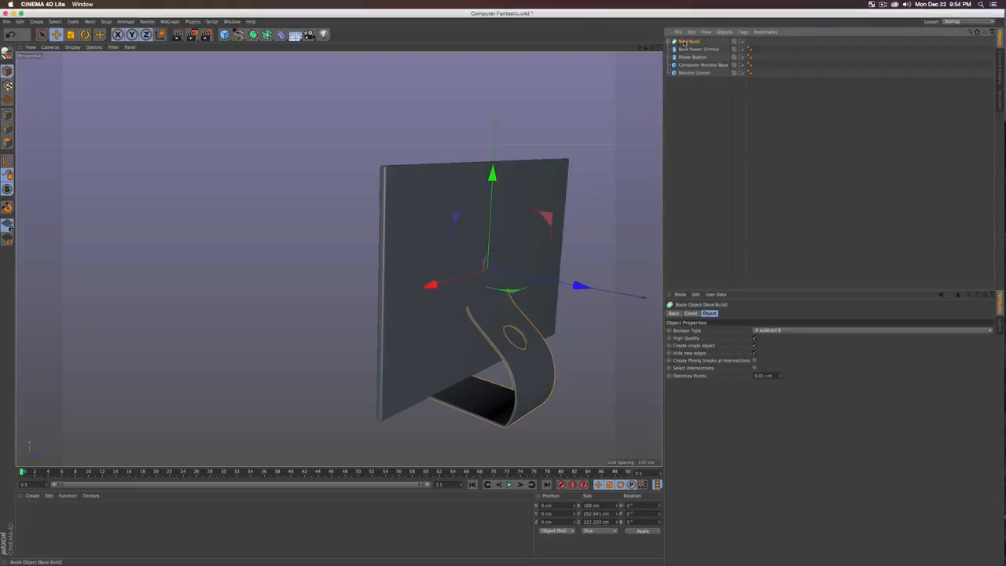
Step: Add a Taper deformer and lower it to −197.818 cm on Y
{"action": "left_click_drag", "start_coordinate": [280, 35], "coordinate": [446, 49]}
{"action": "left_click_drag", "start_coordinate": [503, 342], "coordinate": [522, 331], "text": "alt"}
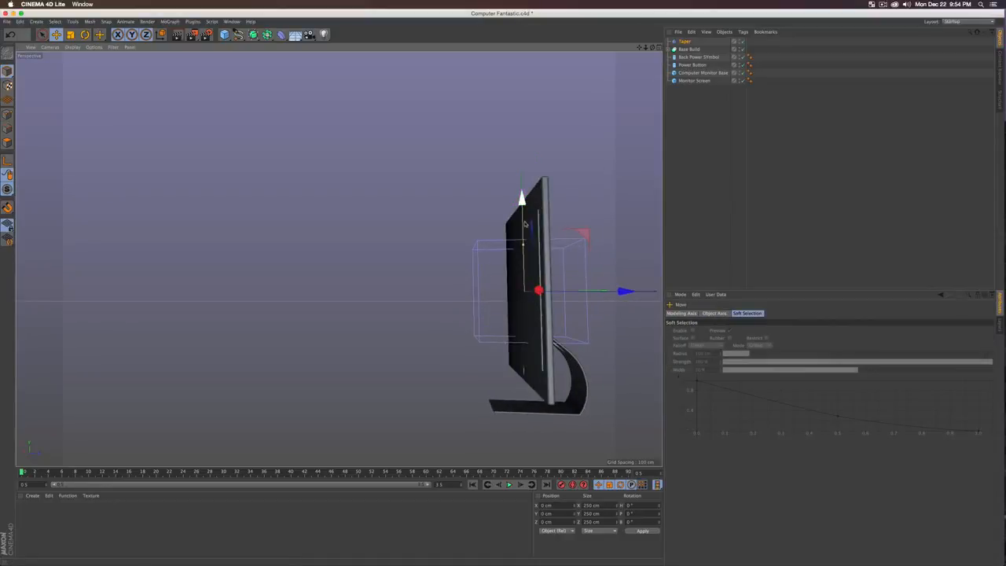
{"action": "left_click_drag", "start_coordinate": [520, 208], "coordinate": [520, 288]}
{"action": "left_click_drag", "start_coordinate": [339, 259], "coordinate": [528, 296], "text": "alt"}
{"action": "left_click_drag", "start_coordinate": [386, 335], "coordinate": [355, 281], "text": "alt"}
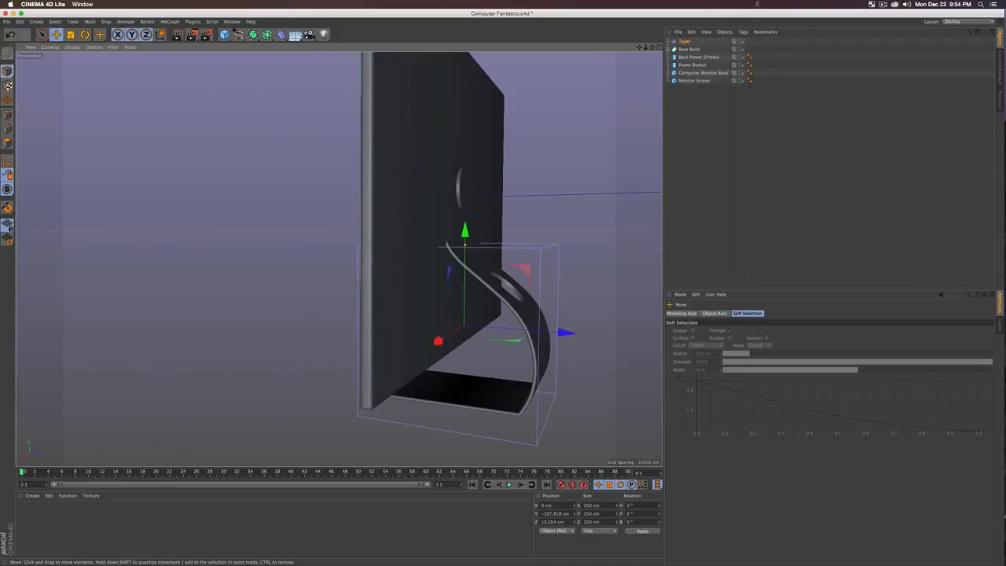
Step: Group Taper and Base Build under a null named 'Base Tapered'
{"action": "left_click", "coordinate": [688, 49]}
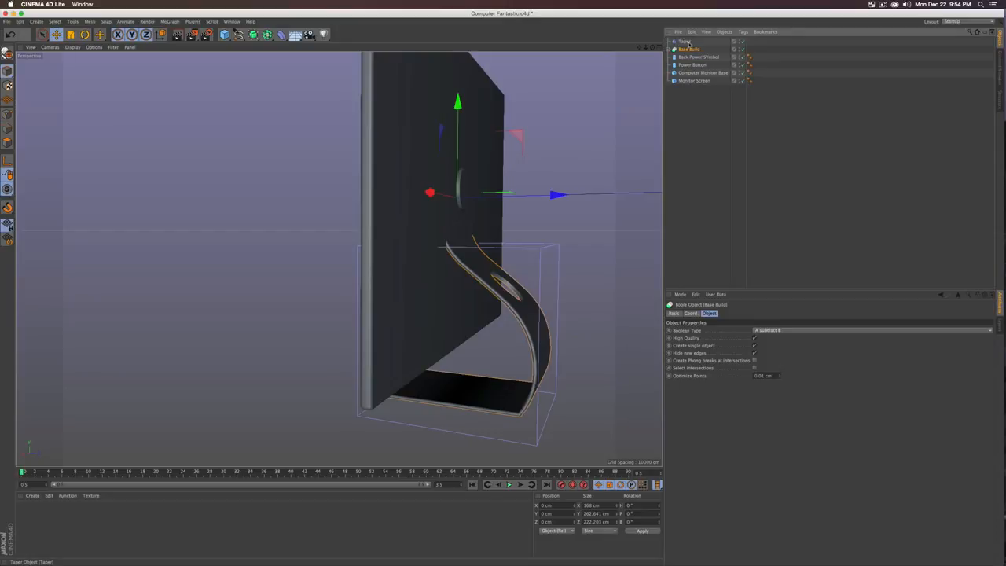
{"action": "left_click", "coordinate": [686, 41], "text": "shift"}
{"action": "key", "text": "alt+g"}
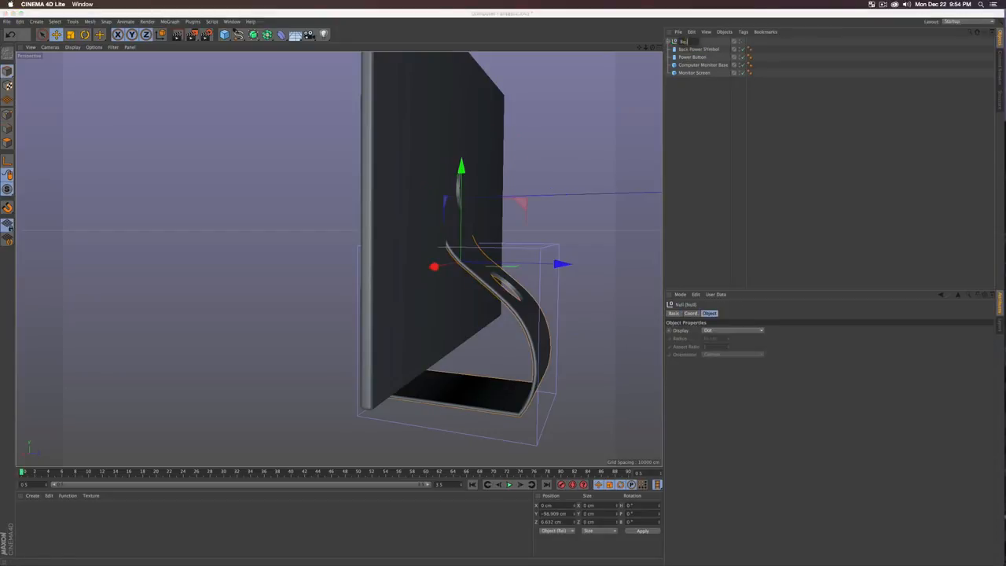
{"action": "type", "text": "d"}
{"action": "key", "text": "Return"}
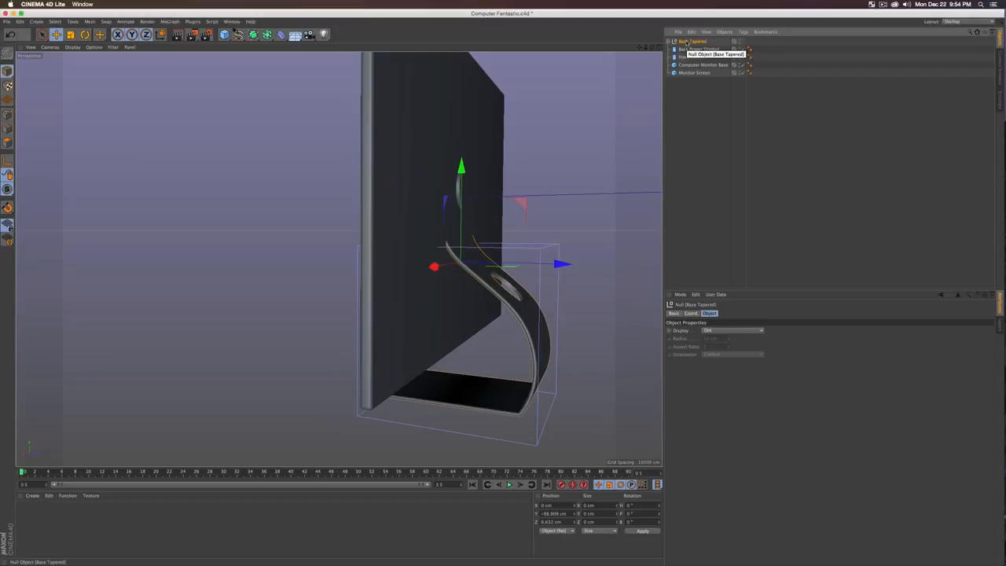
Step: Adjust the Taper deformer's strength to 41% so the stand narrows
{"action": "left_click", "coordinate": [672, 41]}
{"action": "left_click", "coordinate": [688, 49]}
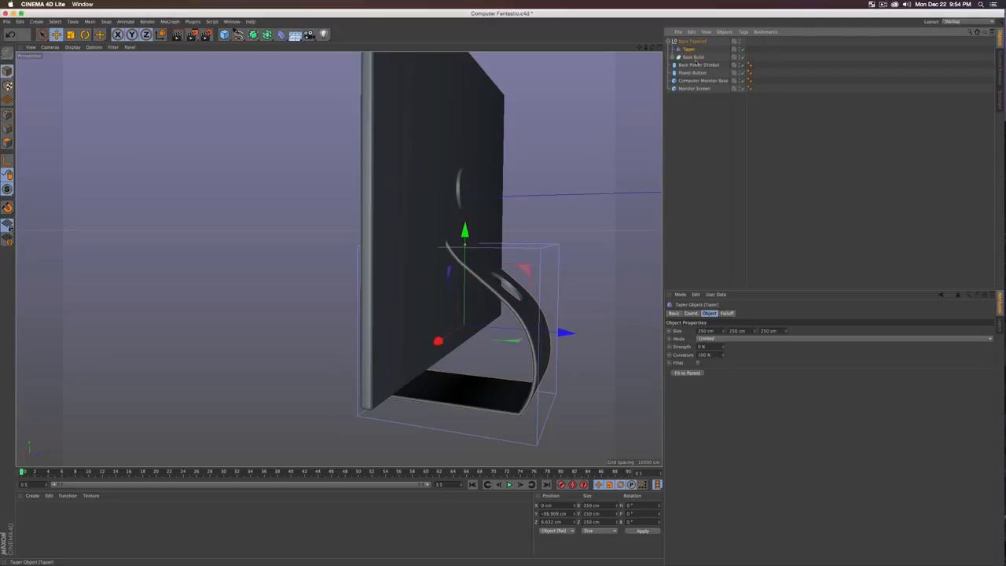
{"action": "left_click_drag", "start_coordinate": [724, 347], "coordinate": [723, 315]}
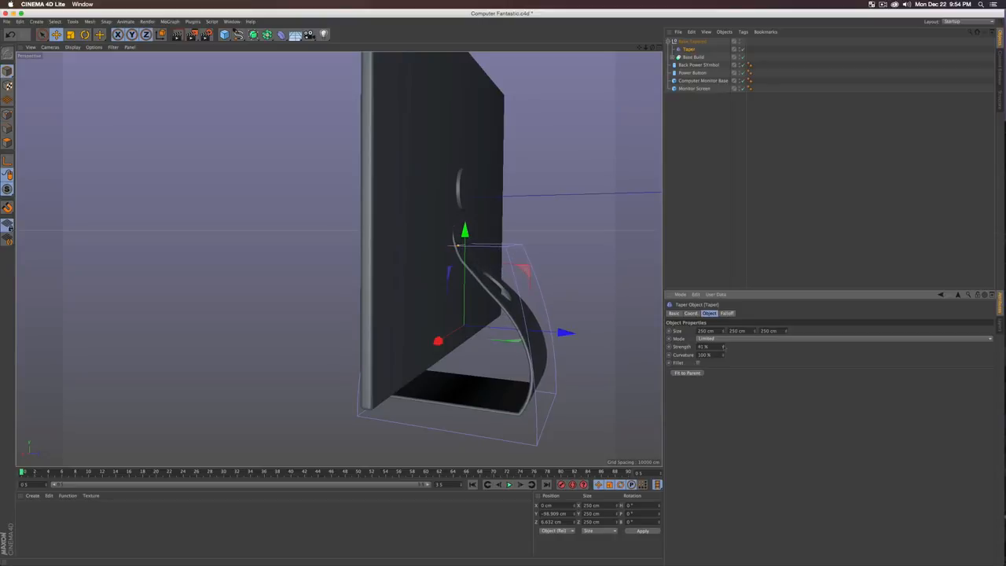
{"action": "left_click_drag", "start_coordinate": [569, 326], "coordinate": [385, 315], "text": "alt"}
{"action": "middle_click_drag", "start_coordinate": [569, 326], "coordinate": [353, 160], "text": "alt"}
{"action": "scroll", "coordinate": [465, 223], "scroll_direction": "down", "scroll_amount": 5}
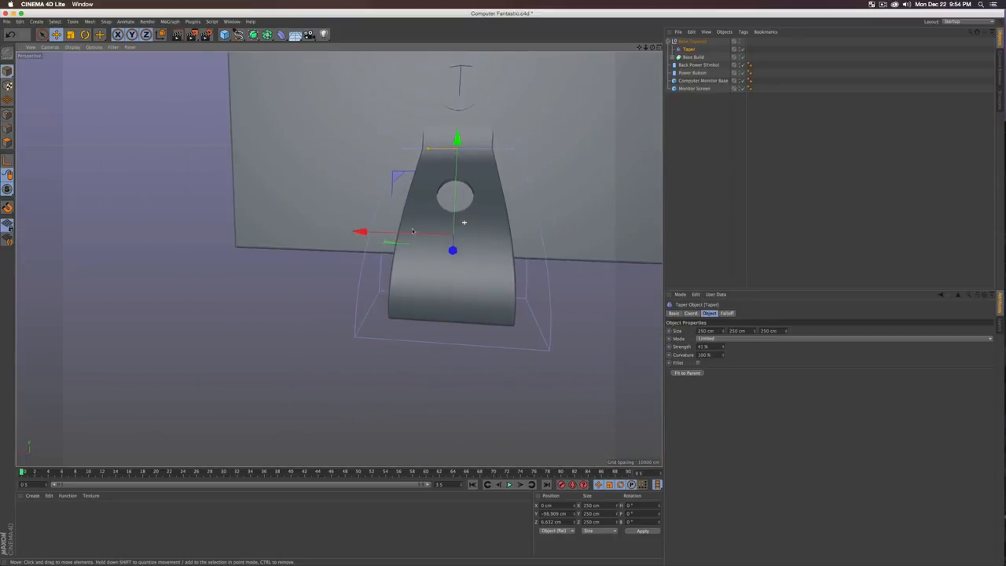
{"action": "left_click_drag", "start_coordinate": [439, 209], "coordinate": [462, 233], "text": "alt"}
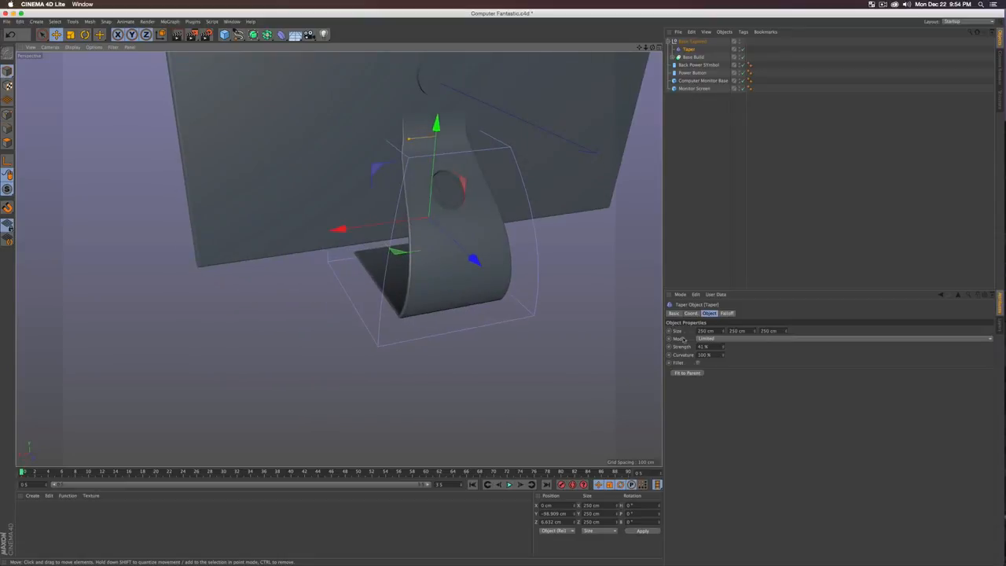
Step: Reset the taper strength to 0, then raise it back to about 40%
{"action": "left_click_drag", "start_coordinate": [710, 347], "coordinate": [643, 340]}
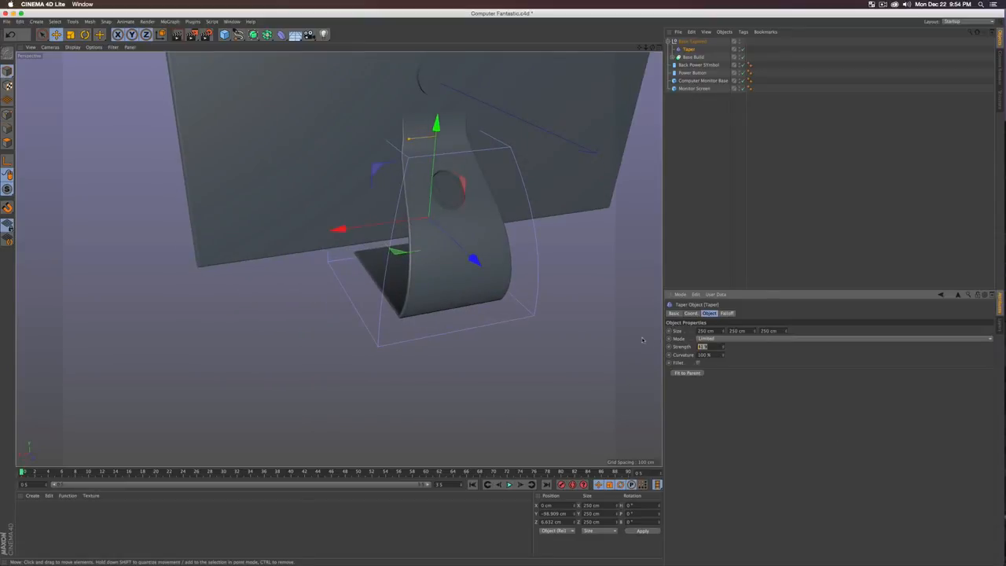
{"action": "type", "text": "0"}
{"action": "key", "text": "Return"}
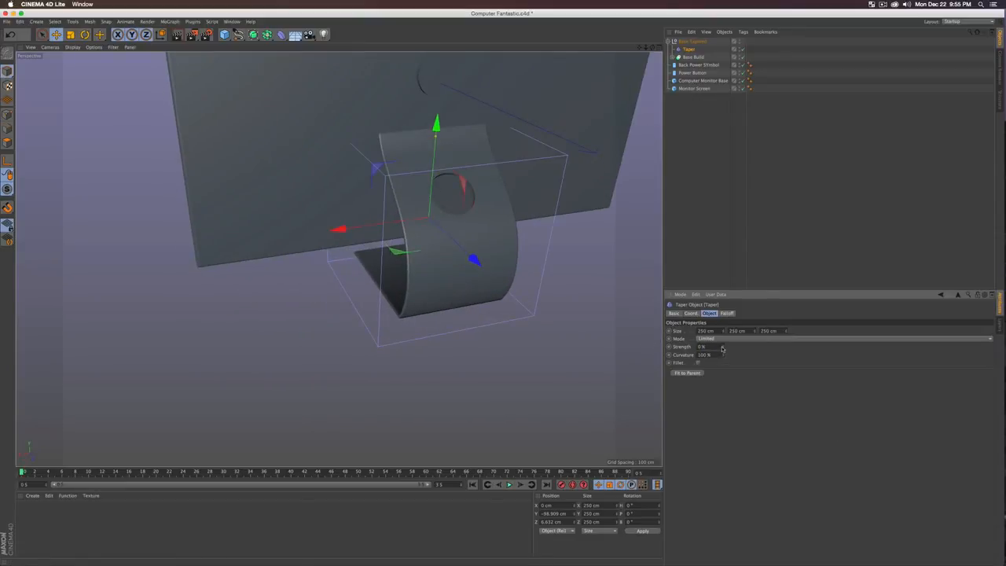
{"action": "left_click_drag", "start_coordinate": [722, 349], "coordinate": [722, 322]}
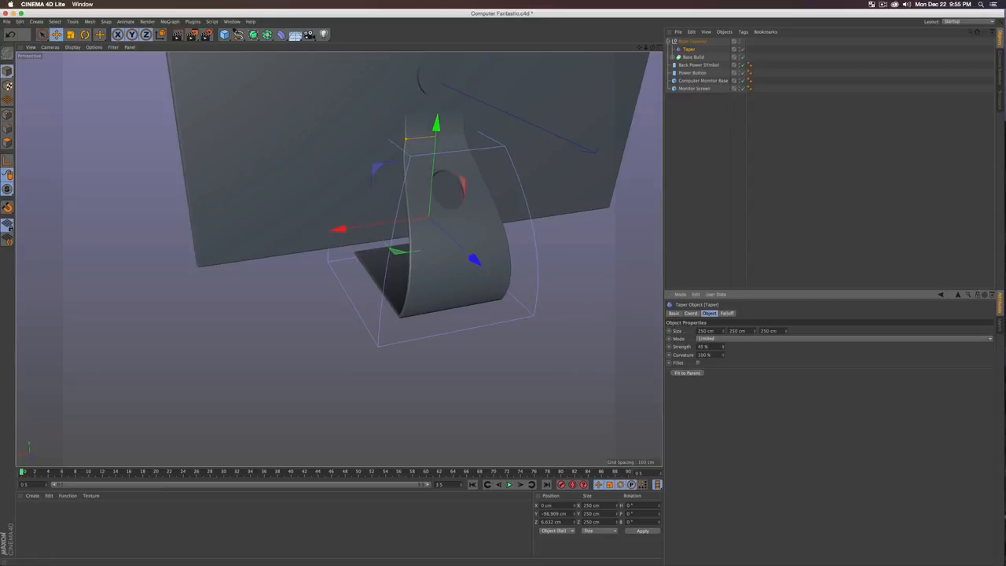
{"action": "left_click_drag", "start_coordinate": [256, 208], "coordinate": [324, 267], "text": "alt"}
Step: Switch to the Right view and disable the Taper deformer
{"action": "key", "text": "F3"}
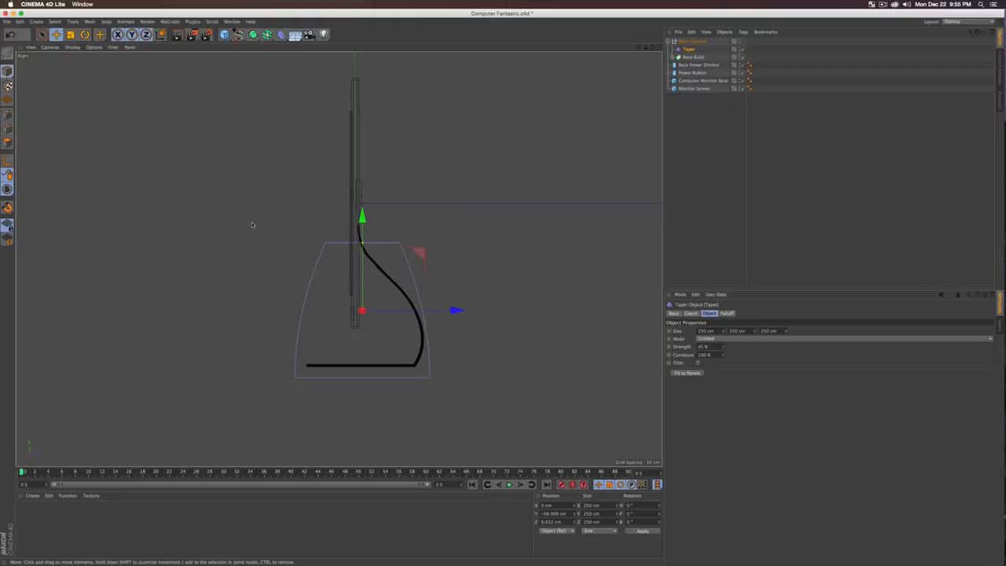
{"action": "middle_click_drag", "start_coordinate": [459, 171], "coordinate": [454, 213], "text": "alt"}
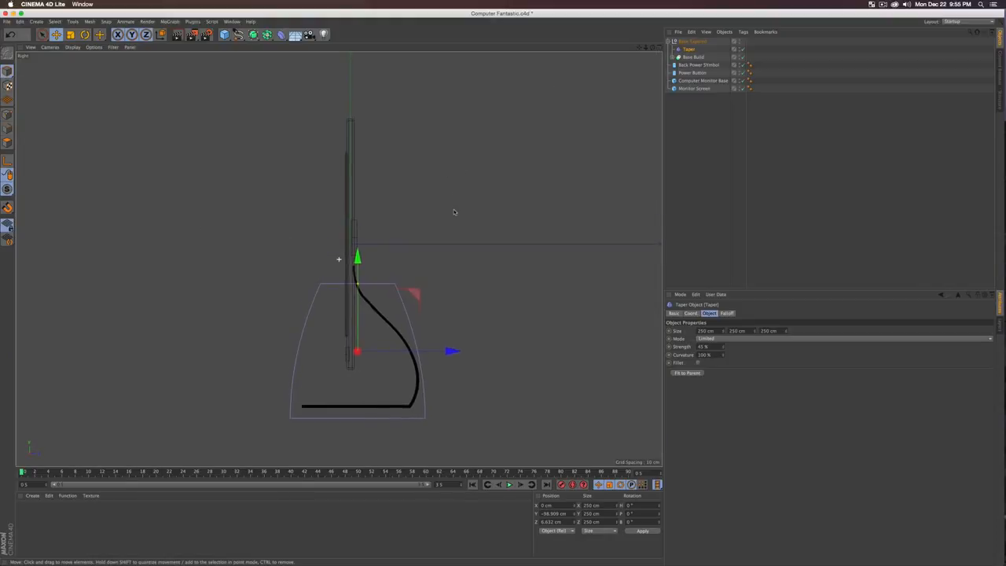
{"action": "left_click", "coordinate": [740, 49]}
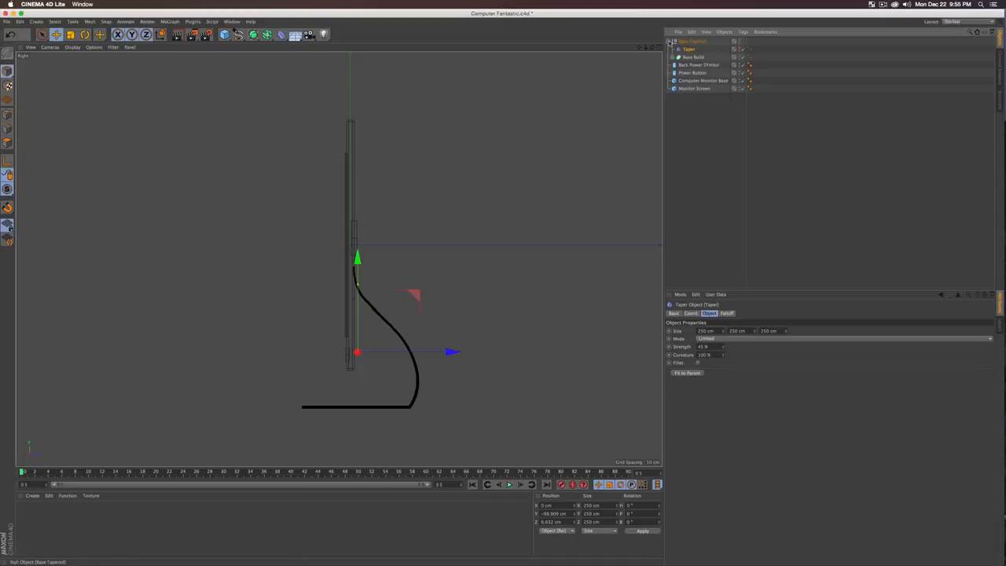
{"action": "left_click", "coordinate": [668, 41]}
{"action": "left_click", "coordinate": [693, 91]}
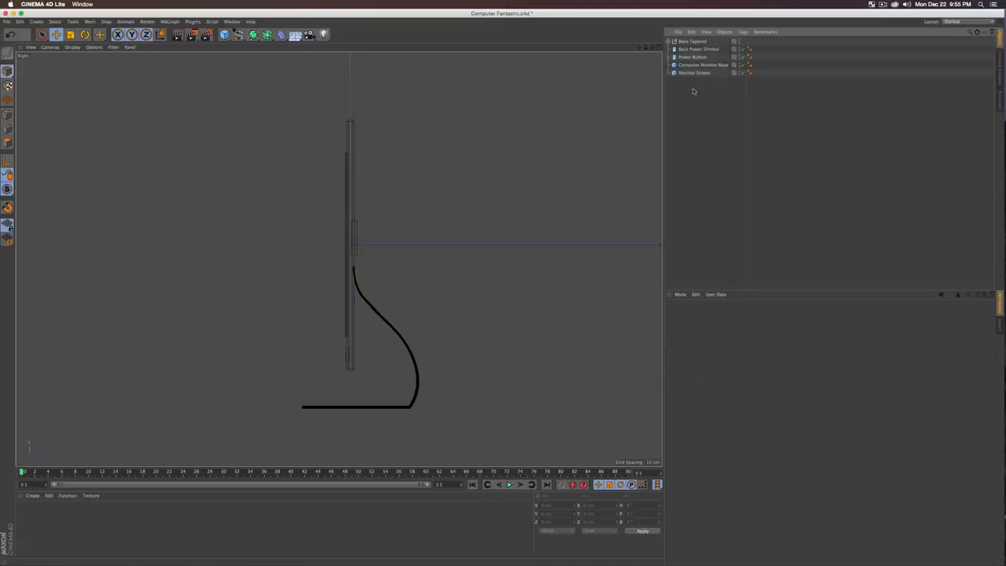
Step: Group the four monitor parts under a null named 'Computer Top'
{"action": "left_click_drag", "start_coordinate": [692, 48], "coordinate": [694, 50]}
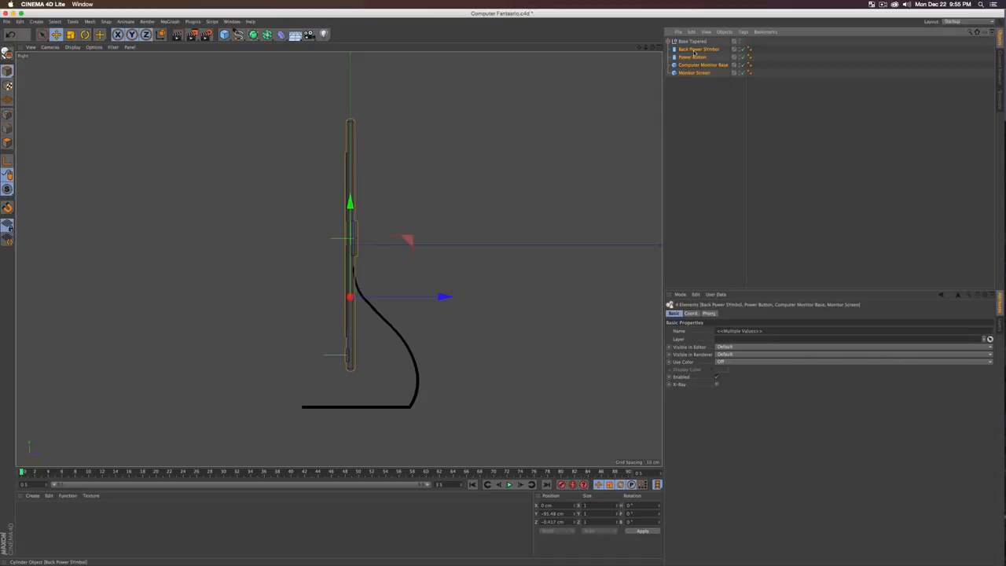
{"action": "key", "text": "alt+g"}
{"action": "double_click", "coordinate": [684, 50]}
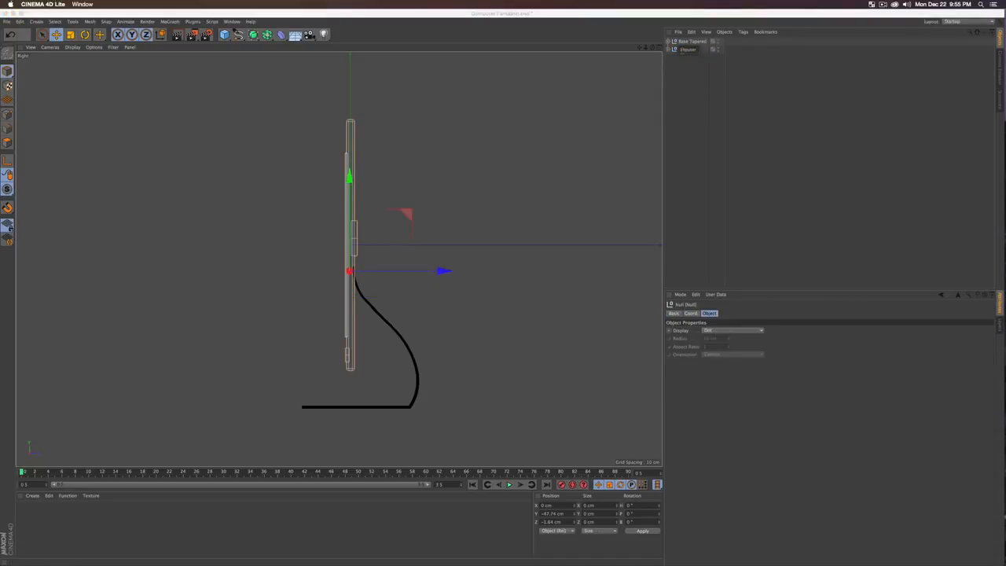
{"action": "type", "text": "Computer Top"}
{"action": "key", "text": "Return"}
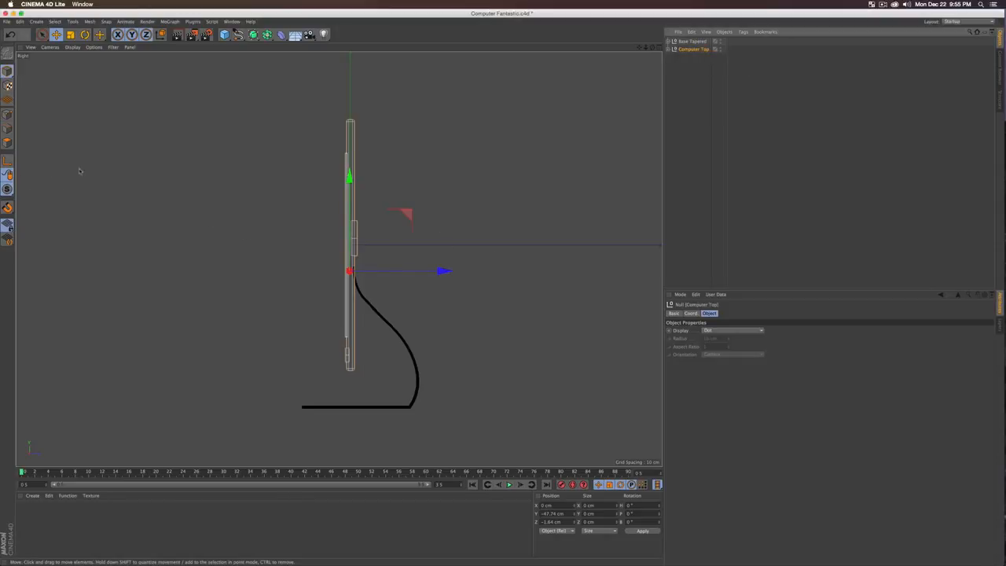
Step: Reposition the group's pivot with Enable Axis and raise the group to Y −83.41 cm
{"action": "left_click", "coordinate": [7, 159]}
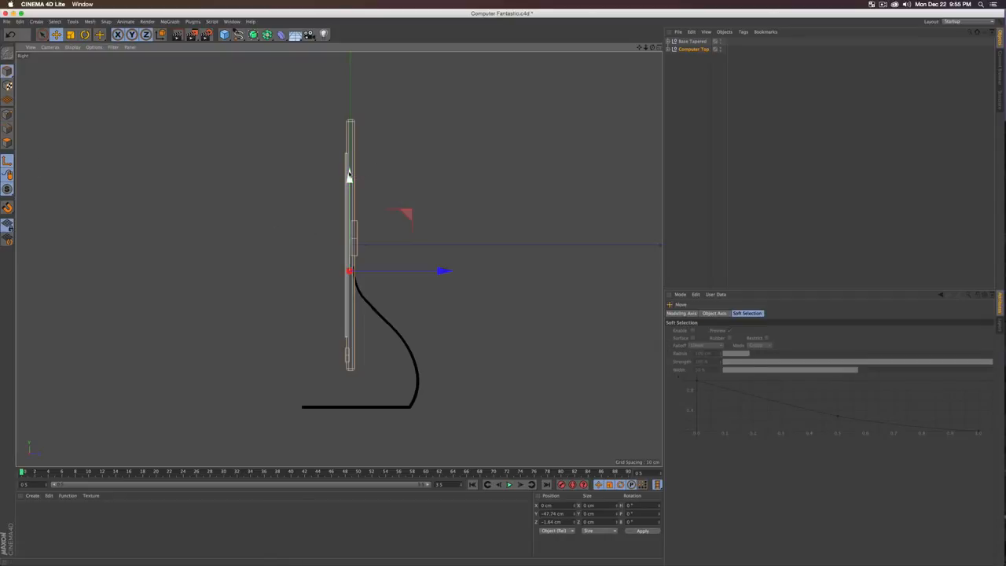
{"action": "left_click_drag", "start_coordinate": [348, 175], "coordinate": [349, 222]}
{"action": "left_click_drag", "start_coordinate": [442, 323], "coordinate": [446, 322]}
{"action": "left_click_drag", "start_coordinate": [353, 226], "coordinate": [353, 221]}
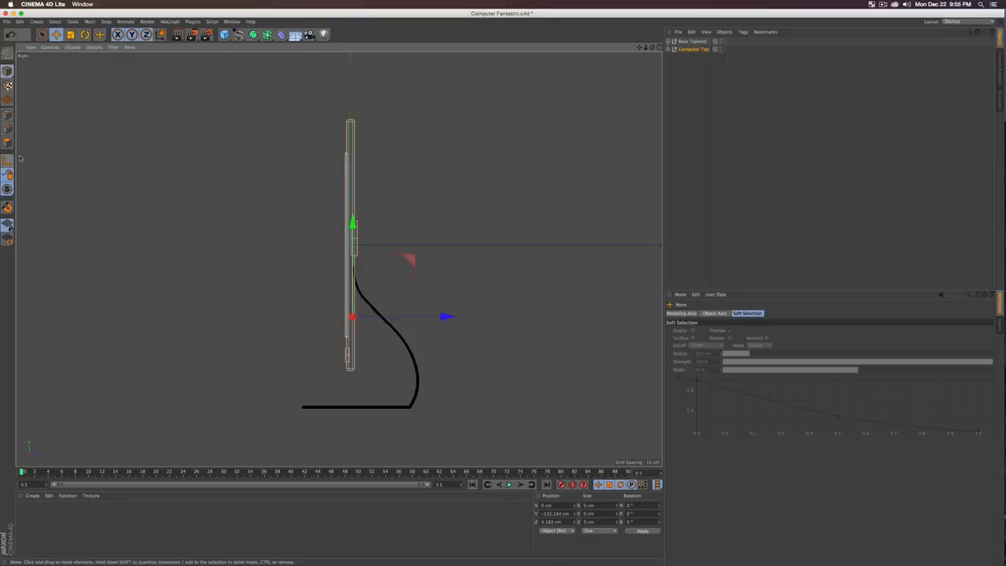
{"action": "left_click_drag", "start_coordinate": [353, 222], "coordinate": [353, 197]}
Step: Tilt Computer Top back about −16.5° on the stand
{"action": "key", "text": "r"}
{"action": "left_click_drag", "start_coordinate": [376, 233], "coordinate": [389, 245]}
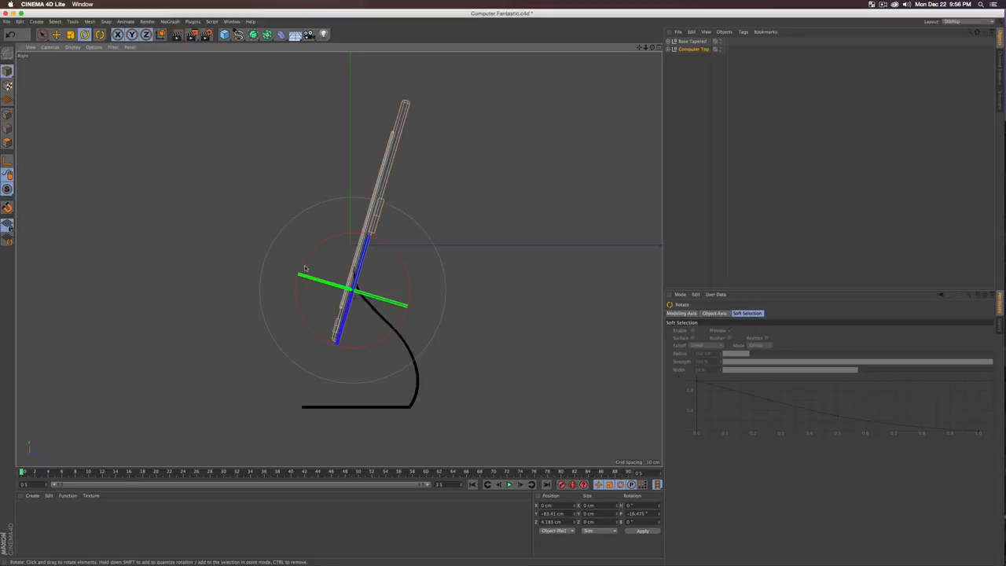
{"action": "key", "text": "F1"}
{"action": "left_click_drag", "start_coordinate": [346, 295], "coordinate": [430, 202], "text": "alt"}
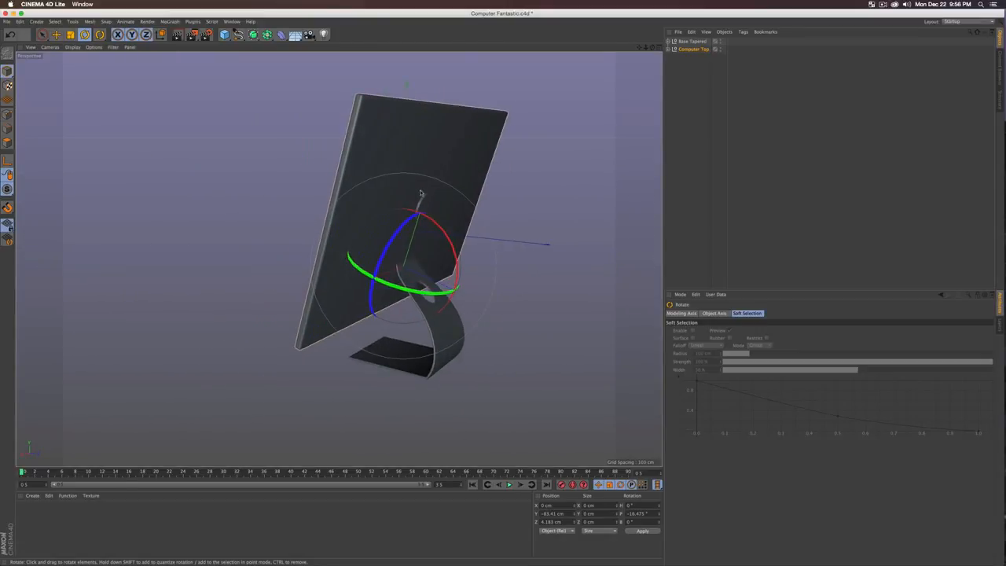
{"action": "left_click", "coordinate": [724, 102]}
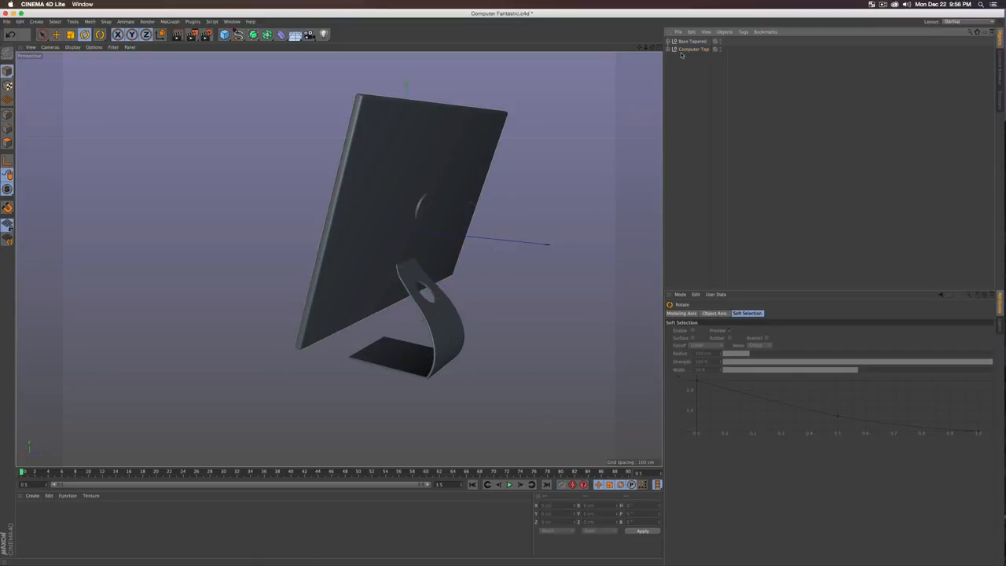
Step: Push the Back Power Symbol inside Computer Top slightly deeper along Z
{"action": "left_click", "coordinate": [670, 49]}
{"action": "left_click", "coordinate": [702, 57]}
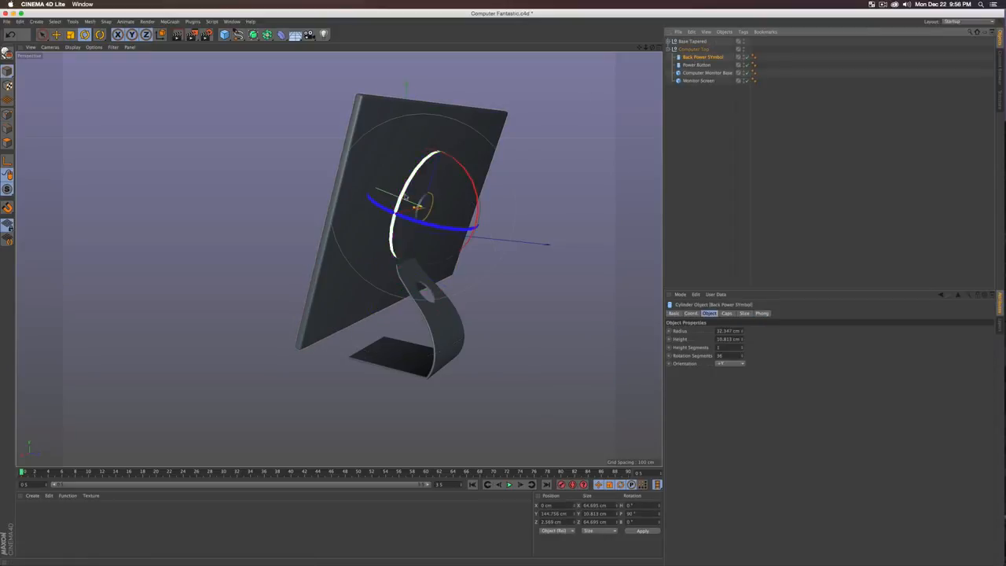
{"action": "key", "text": "e"}
{"action": "left_click_drag", "start_coordinate": [384, 192], "coordinate": [501, 221]}
{"action": "scroll", "coordinate": [408, 205], "scroll_direction": "up", "scroll_amount": 5}
Step: Check the monitor from the front with a Ctrl+R render preview, then collapse Computer Top
{"action": "right_click_drag", "start_coordinate": [502, 221], "coordinate": [373, 264], "text": "alt"}
{"action": "left_click_drag", "start_coordinate": [338, 259], "coordinate": [440, 244], "text": "alt"}
{"action": "right_click_drag", "start_coordinate": [412, 230], "coordinate": [447, 222], "text": "alt"}
{"action": "left_click_drag", "start_coordinate": [411, 230], "coordinate": [432, 227], "text": "alt"}
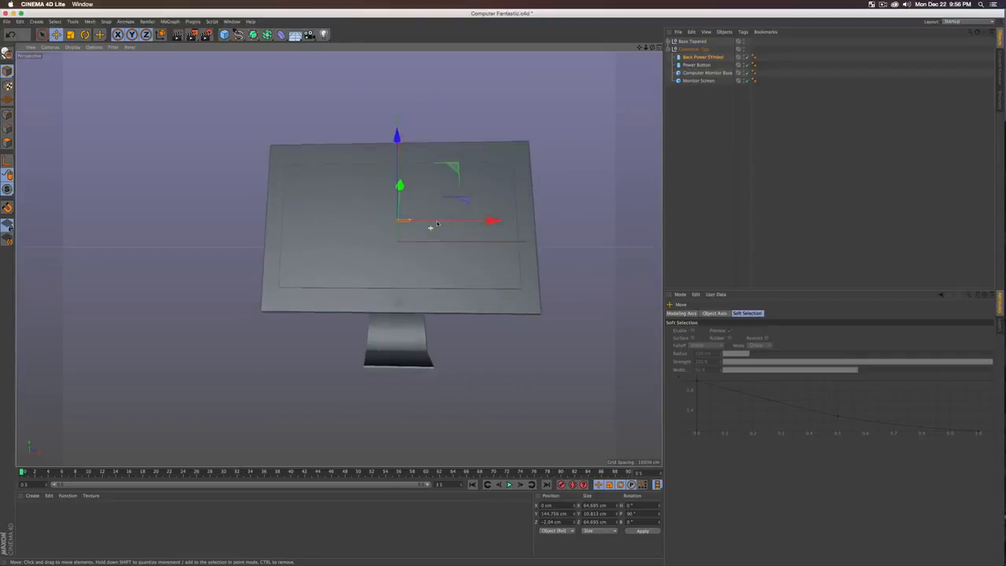
{"action": "key", "text": "ctrl+r"}
{"action": "middle_click_drag", "start_coordinate": [446, 256], "coordinate": [386, 253], "text": "alt"}
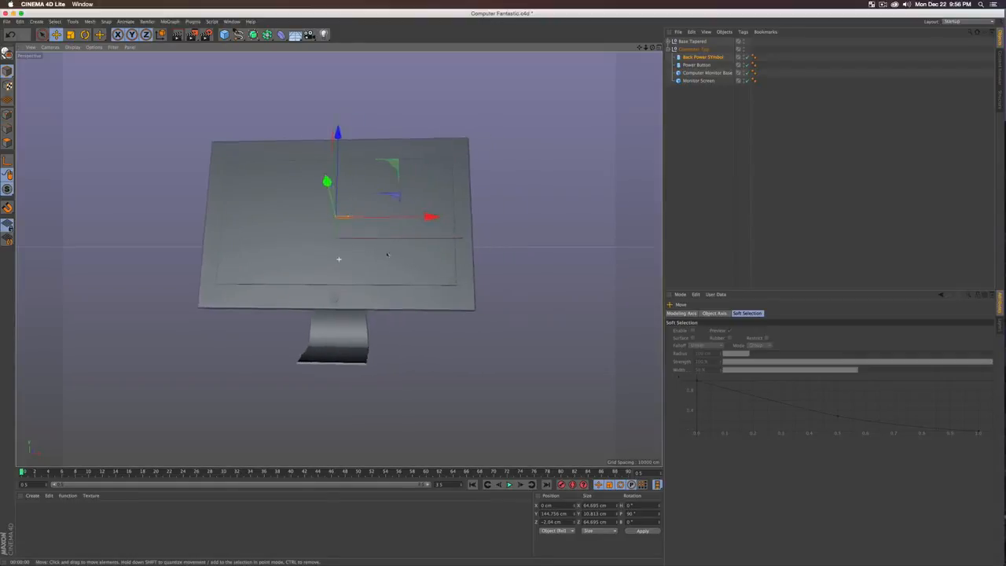
{"action": "left_click_drag", "start_coordinate": [386, 254], "coordinate": [366, 243], "text": "alt"}
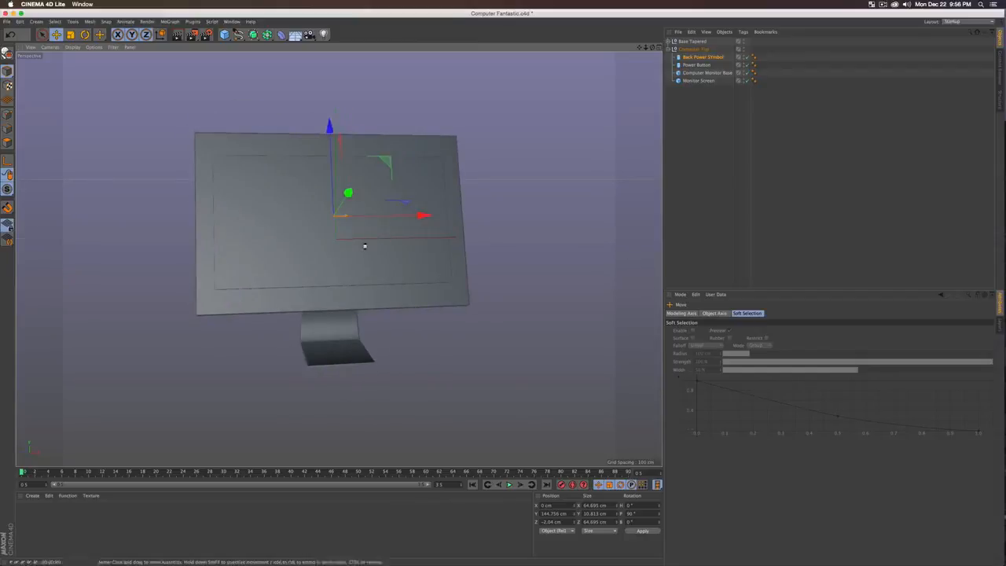
{"action": "left_click", "coordinate": [718, 132]}
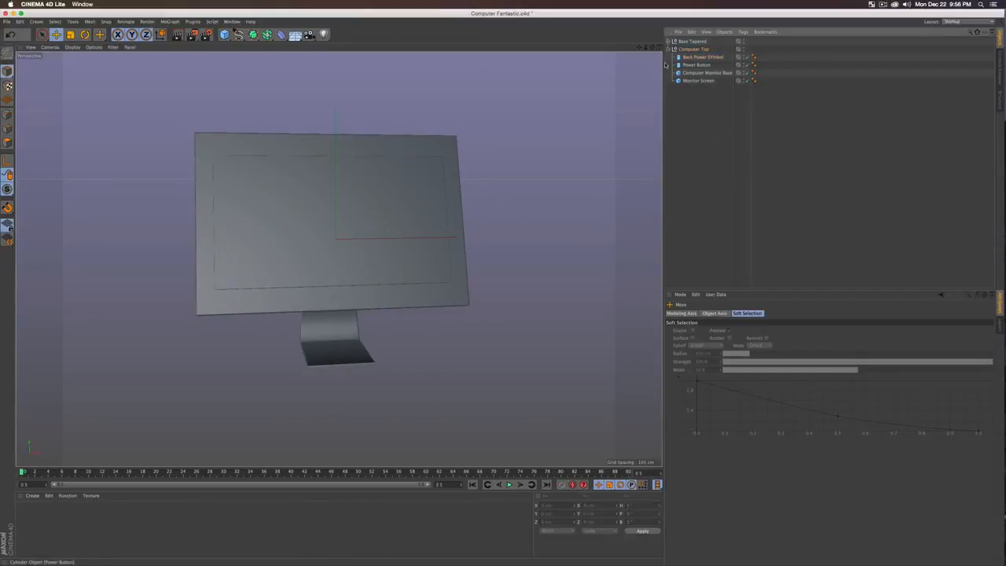
{"action": "left_click", "coordinate": [669, 49]}
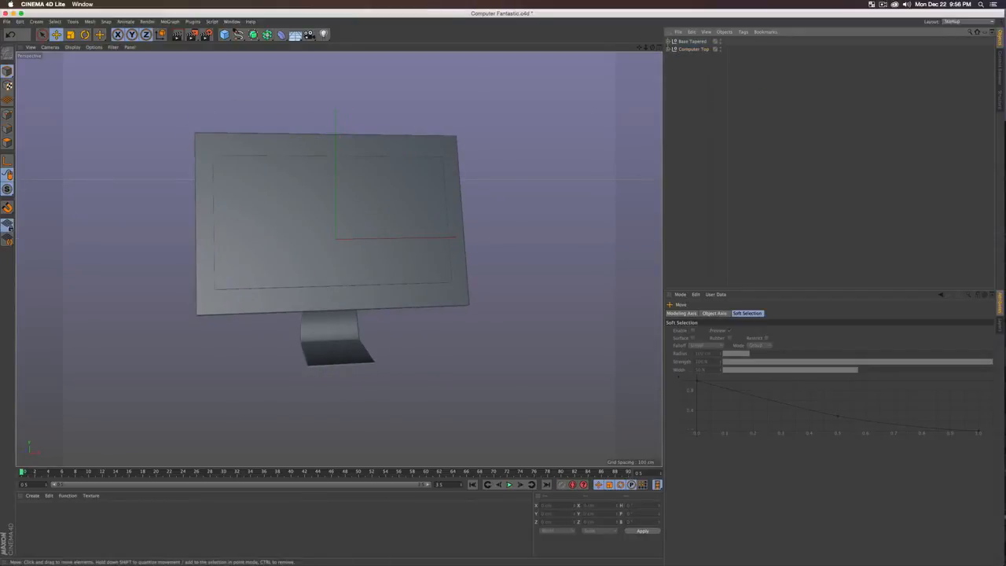
Step: Create a new material and turn off its Color channel in an enlarged editor
{"action": "double_click", "coordinate": [41, 516]}
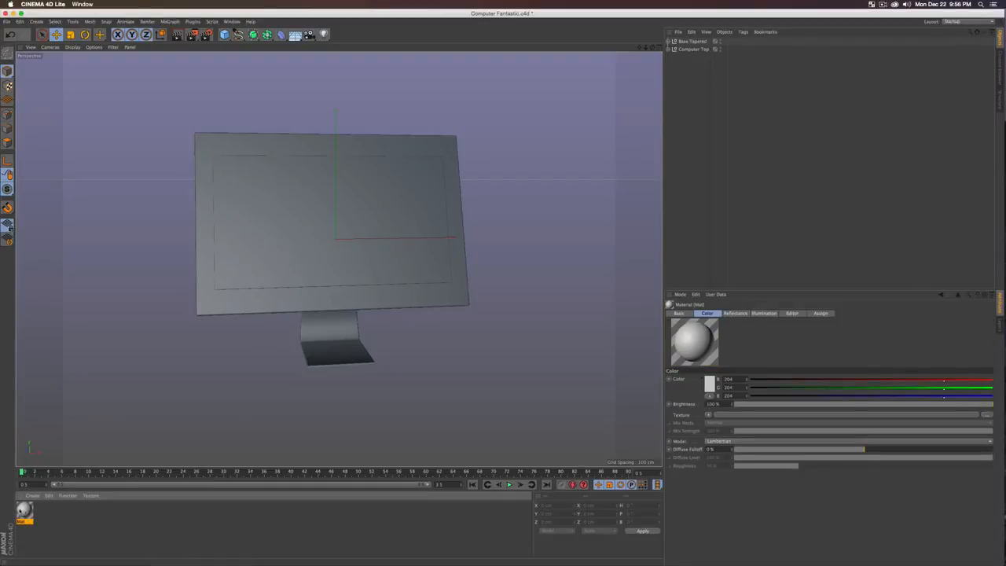
{"action": "double_click", "coordinate": [24, 511]}
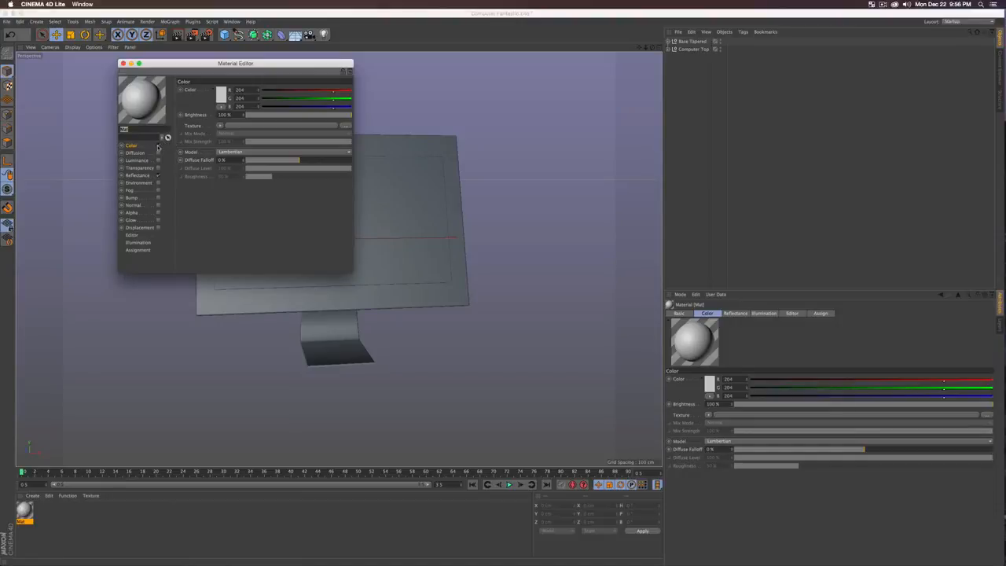
{"action": "left_click", "coordinate": [158, 146]}
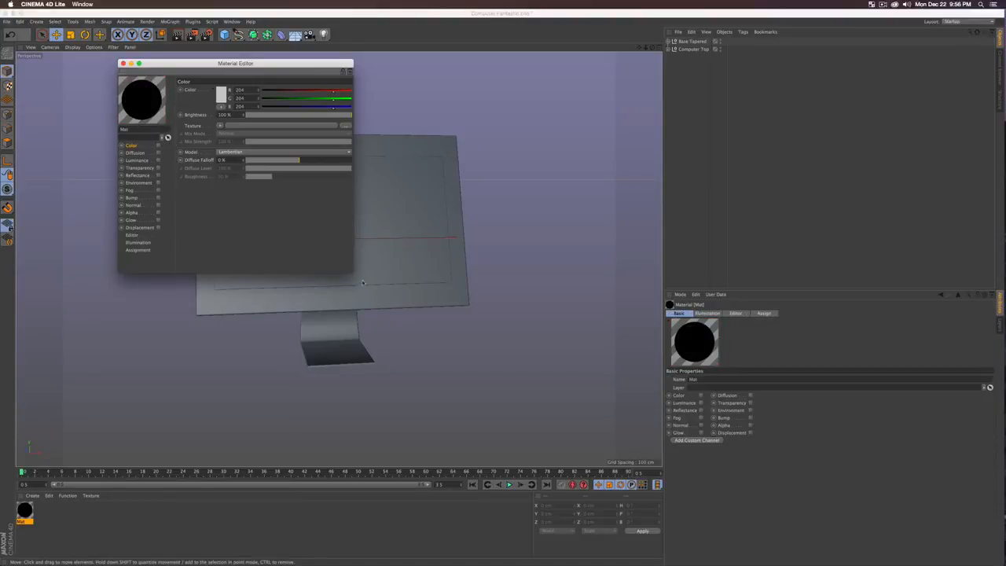
{"action": "left_click_drag", "start_coordinate": [350, 271], "coordinate": [478, 305]}
{"action": "left_click_drag", "start_coordinate": [309, 63], "coordinate": [696, 216]}
Step: Give Mat a saturated green Luminance colour, then duplicate it as Mat.1
{"action": "left_click", "coordinate": [545, 314]}
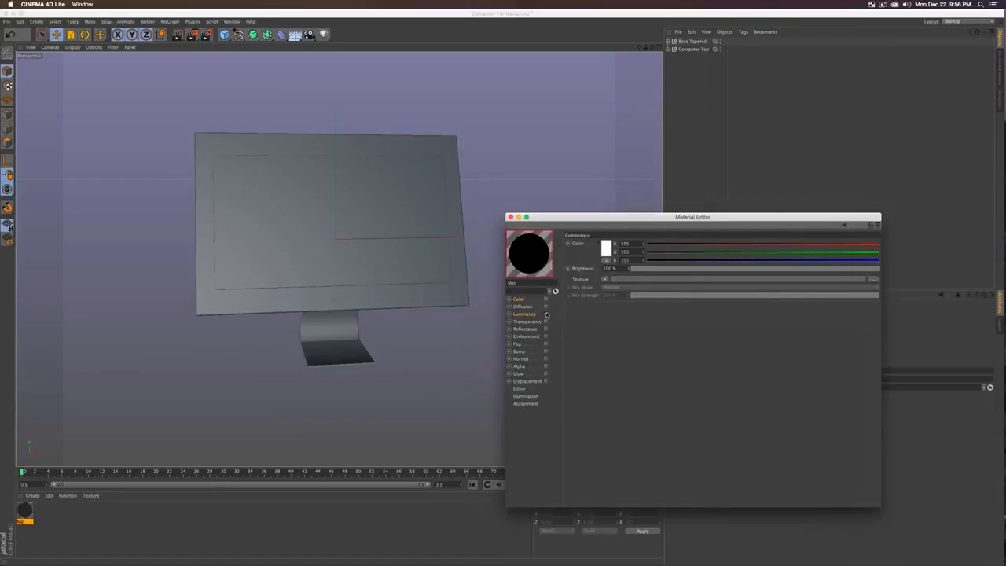
{"action": "left_click", "coordinate": [606, 249]}
{"action": "left_click_drag", "start_coordinate": [629, 223], "coordinate": [612, 225]}
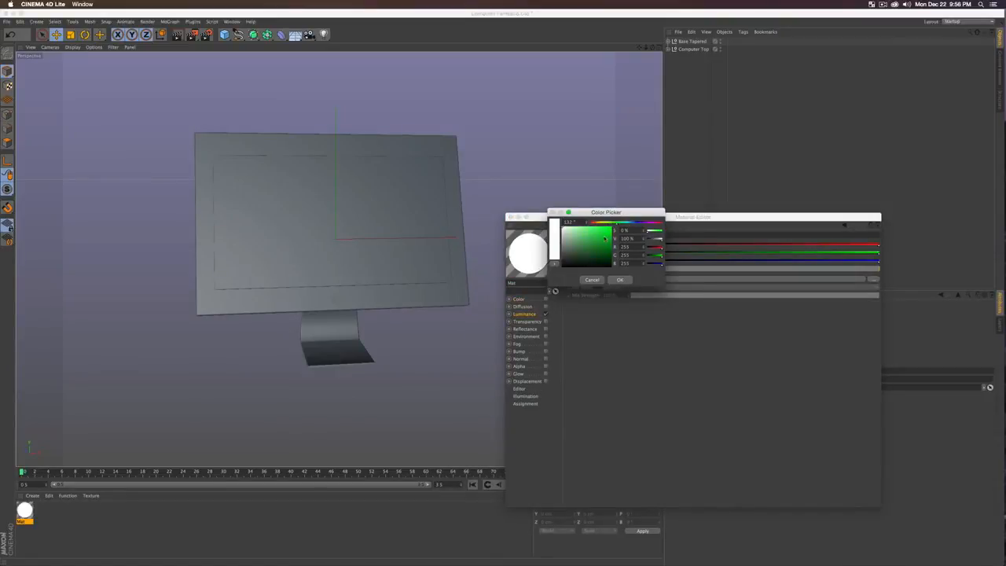
{"action": "left_click", "coordinate": [599, 236]}
{"action": "left_click", "coordinate": [619, 280]}
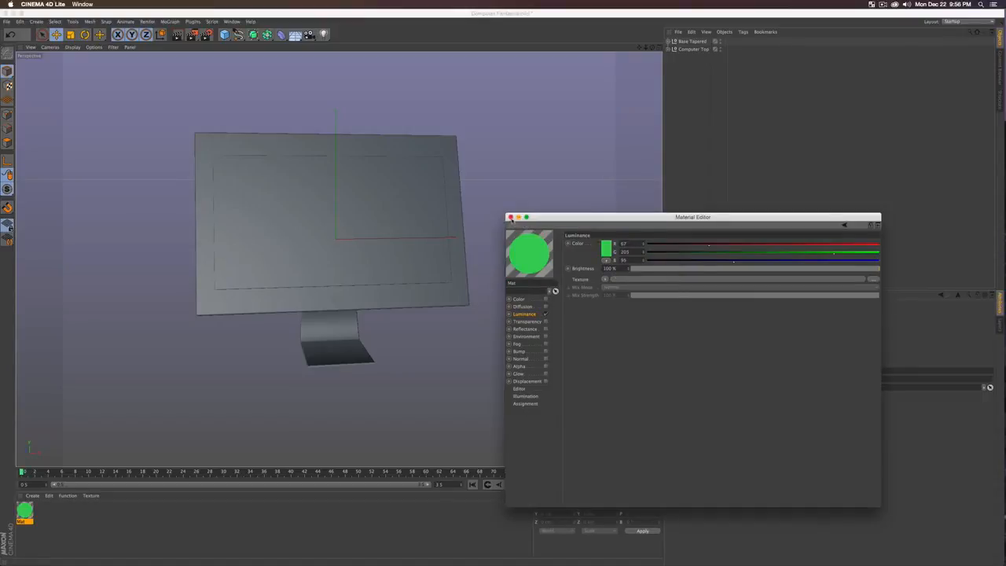
{"action": "left_click", "coordinate": [511, 217]}
{"action": "left_click_drag", "start_coordinate": [27, 511], "coordinate": [52, 516], "text": "ctrl"}
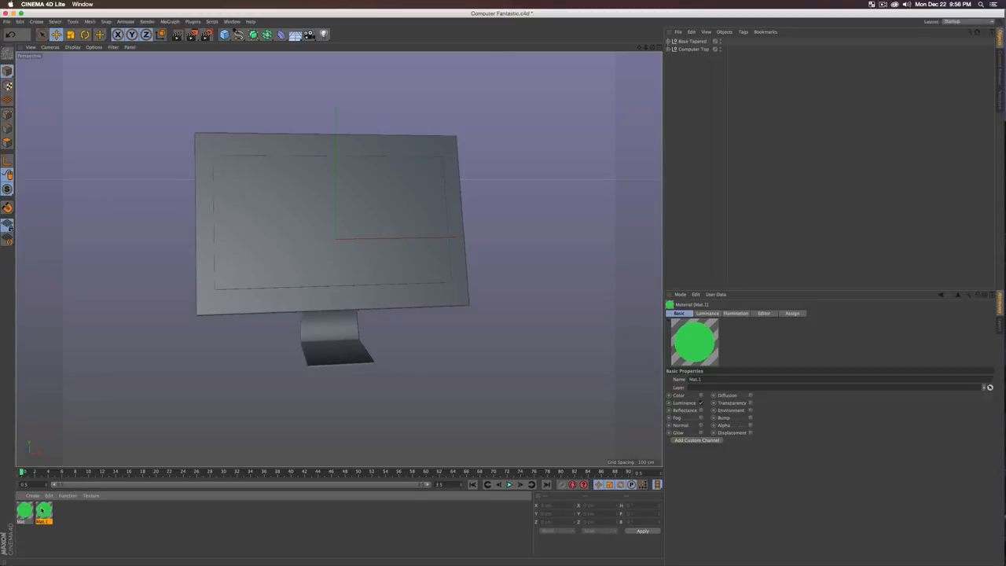
Step: Change Mat.1's luminance colour to a light magenta
{"action": "double_click", "coordinate": [43, 511]}
{"action": "left_click", "coordinate": [220, 86]}
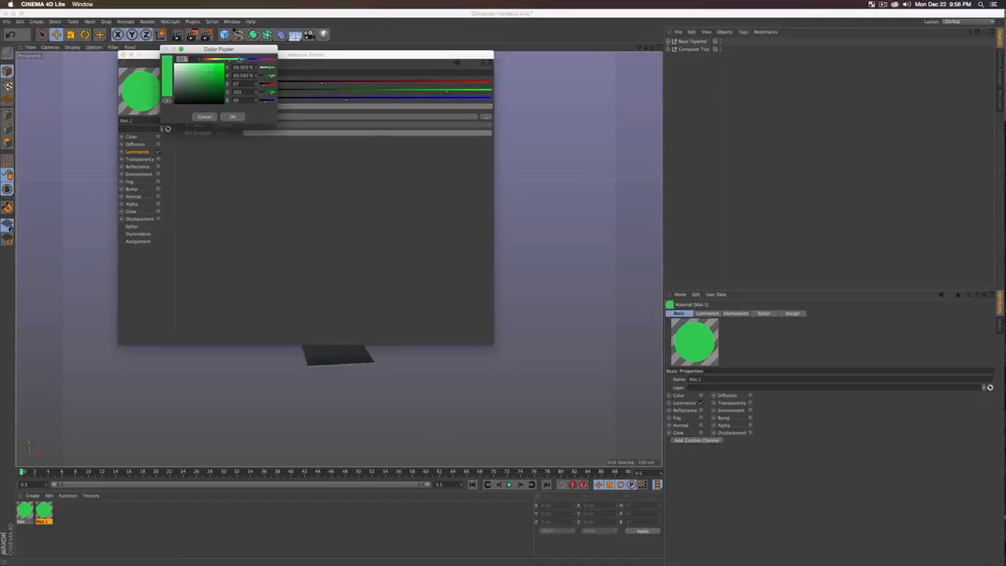
{"action": "left_click_drag", "start_coordinate": [239, 60], "coordinate": [261, 61]}
{"action": "left_click_drag", "start_coordinate": [200, 72], "coordinate": [205, 70]}
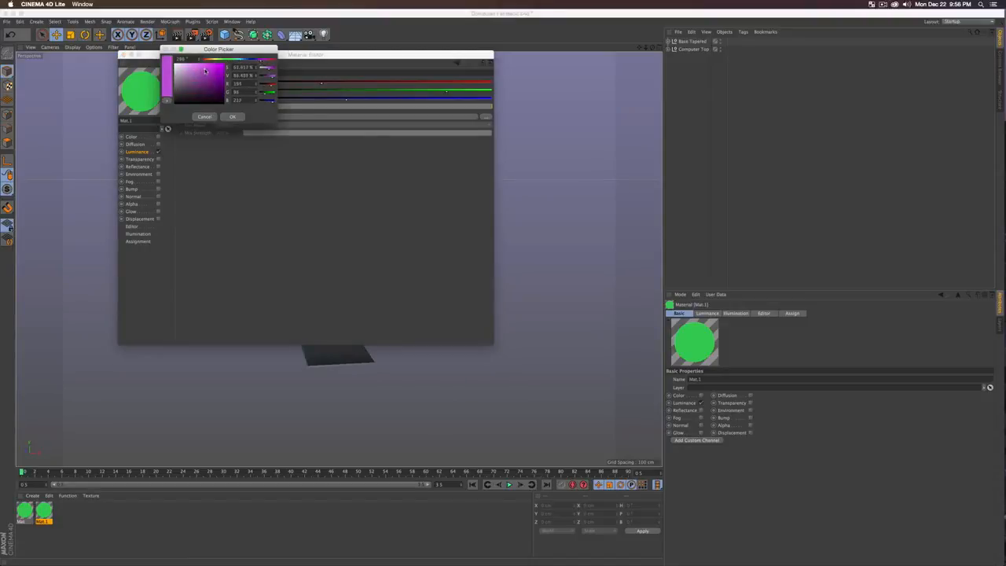
{"action": "left_click", "coordinate": [234, 117]}
{"action": "left_click", "coordinate": [123, 54]}
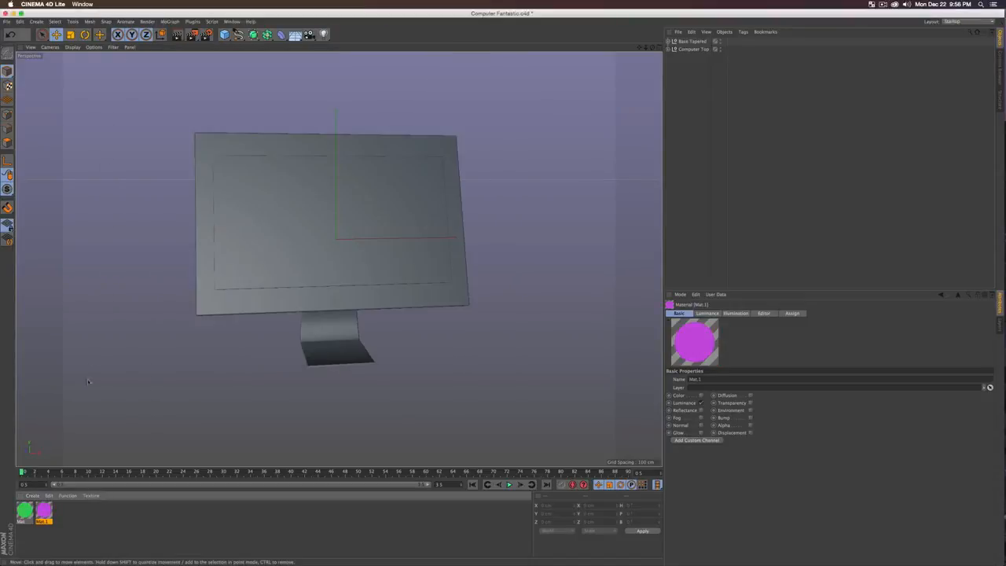
Step: Duplicate Mat.1 as Mat.2 and give its luminance a 2D - V Gradient texture
{"action": "left_click", "coordinate": [52, 521]}
{"action": "left_click_drag", "start_coordinate": [98, 527], "coordinate": [96, 526], "text": "ctrl"}
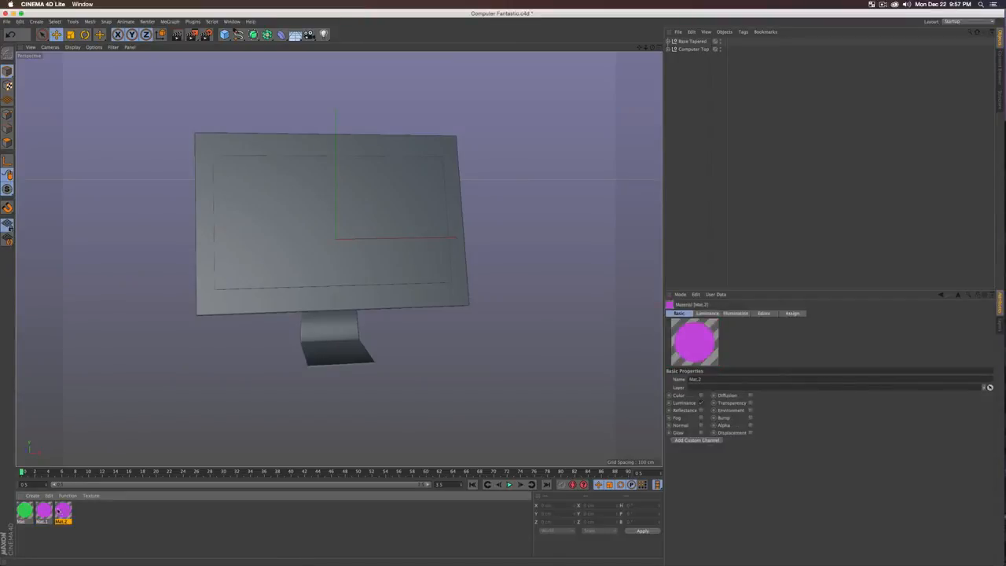
{"action": "double_click", "coordinate": [64, 511]}
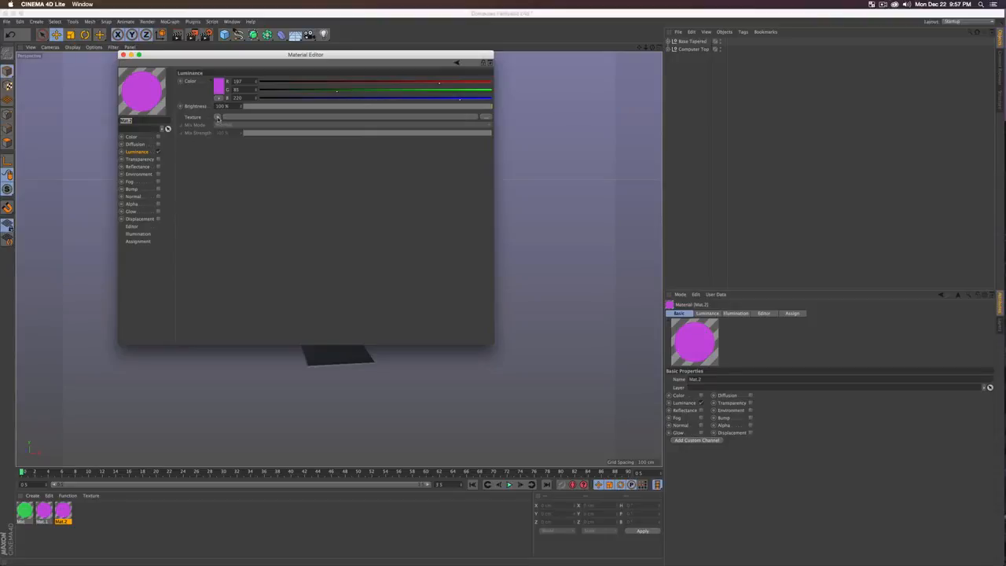
{"action": "left_click", "coordinate": [219, 116]}
{"action": "left_click", "coordinate": [235, 211]}
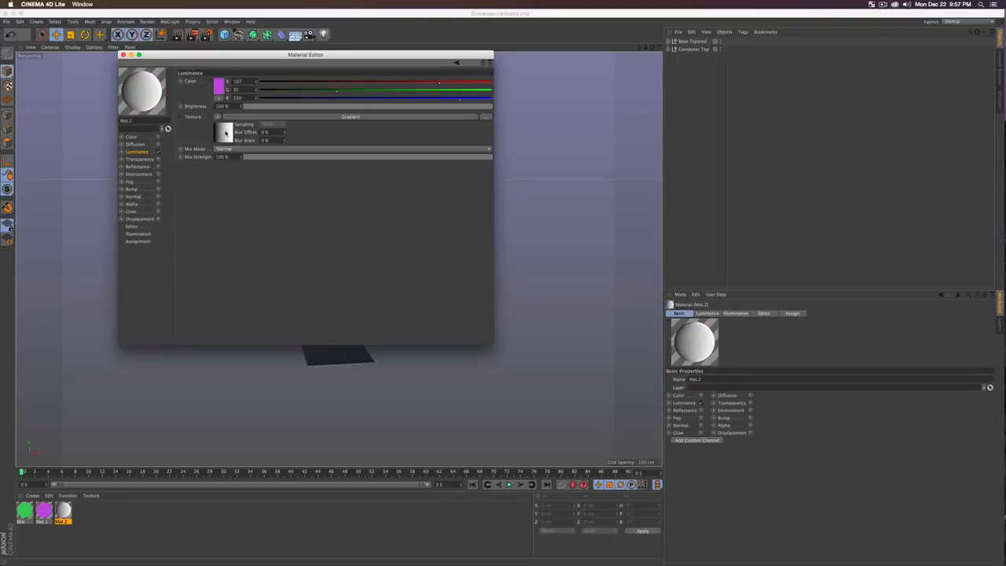
{"action": "left_click", "coordinate": [226, 133]}
{"action": "left_click", "coordinate": [215, 148]}
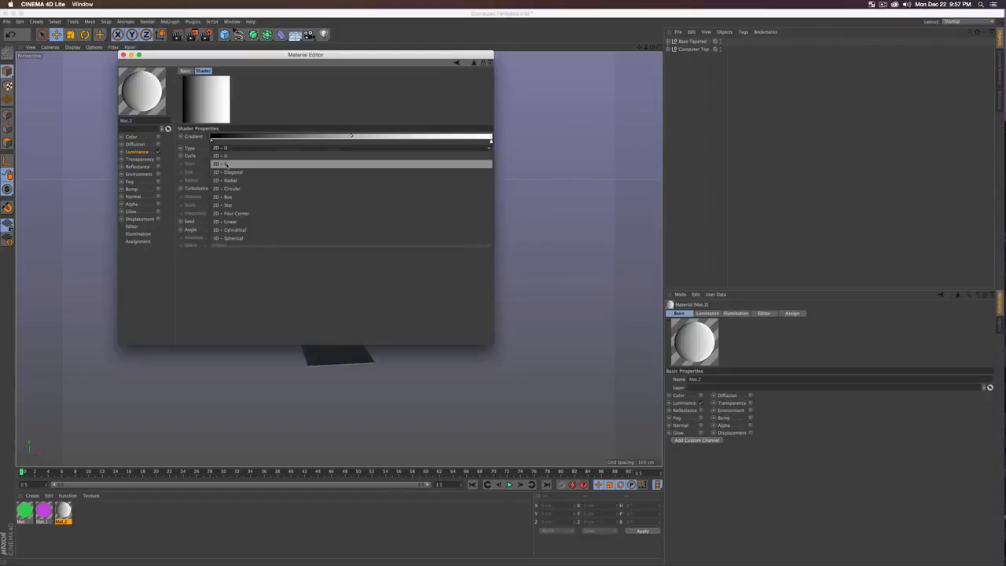
{"action": "left_click", "coordinate": [227, 165]}
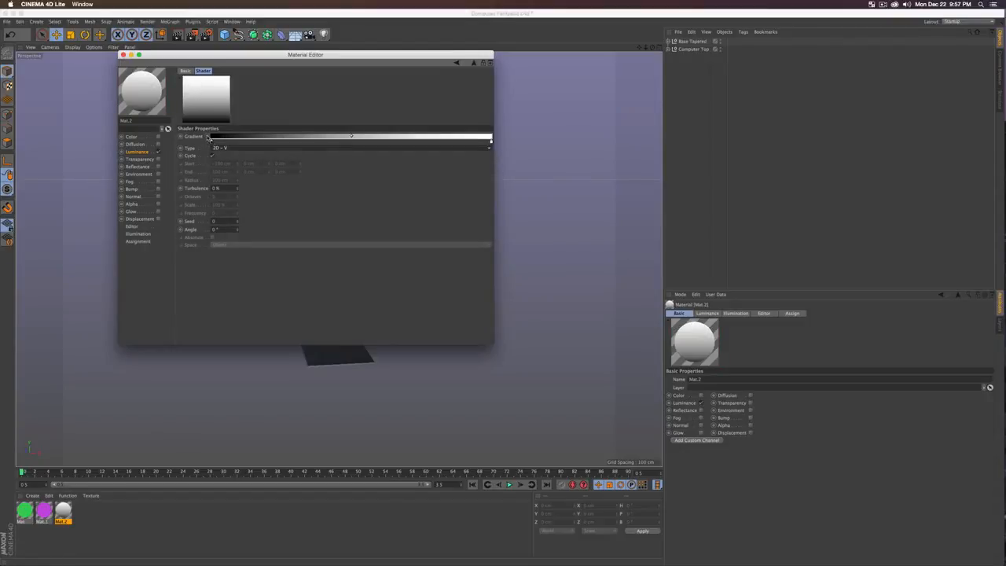
Step: Set the gradient interpolation to None and move the white knot to about 24%
{"action": "left_click", "coordinate": [207, 137]}
{"action": "left_click", "coordinate": [255, 149]}
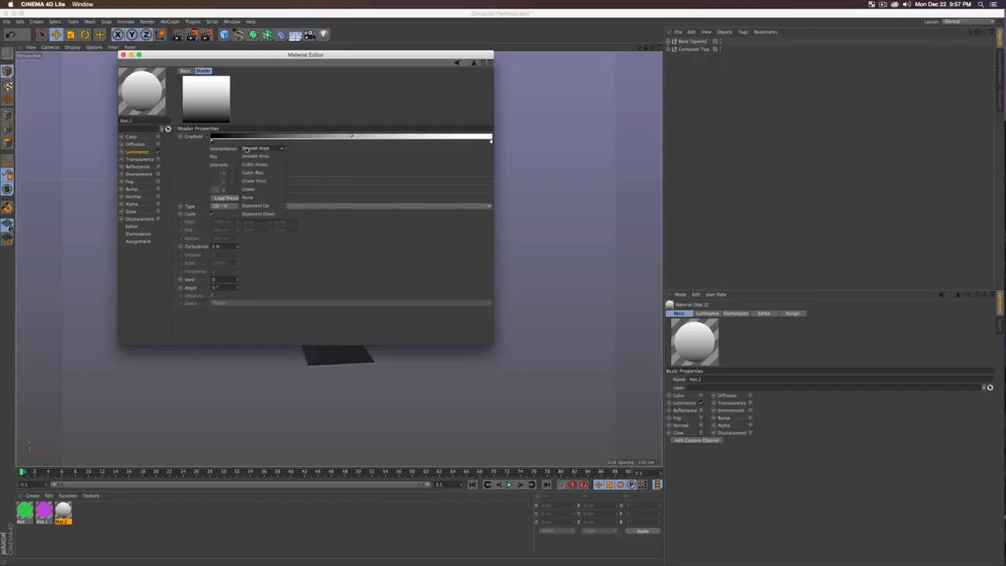
{"action": "left_click", "coordinate": [253, 197]}
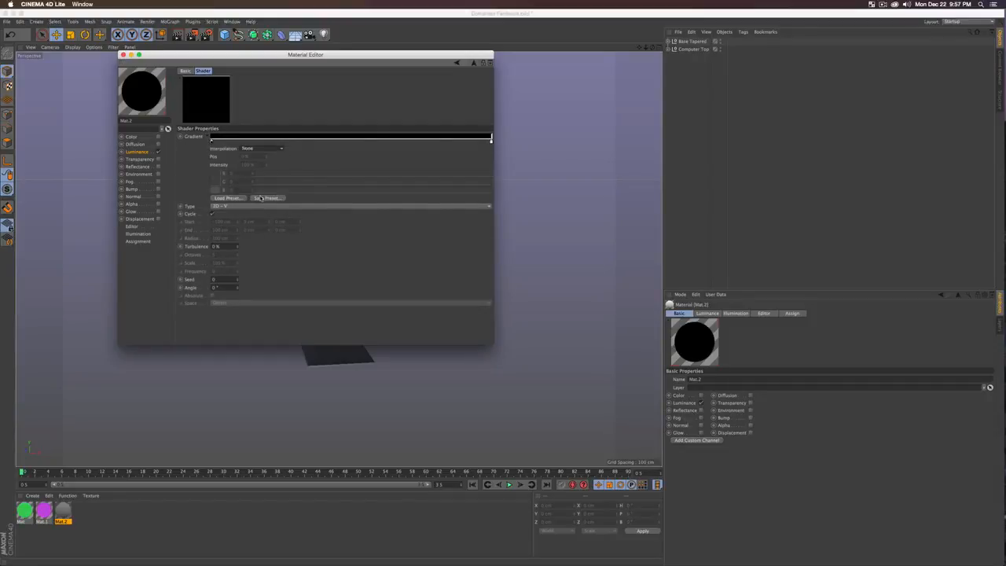
{"action": "left_click_drag", "start_coordinate": [478, 142], "coordinate": [279, 147]}
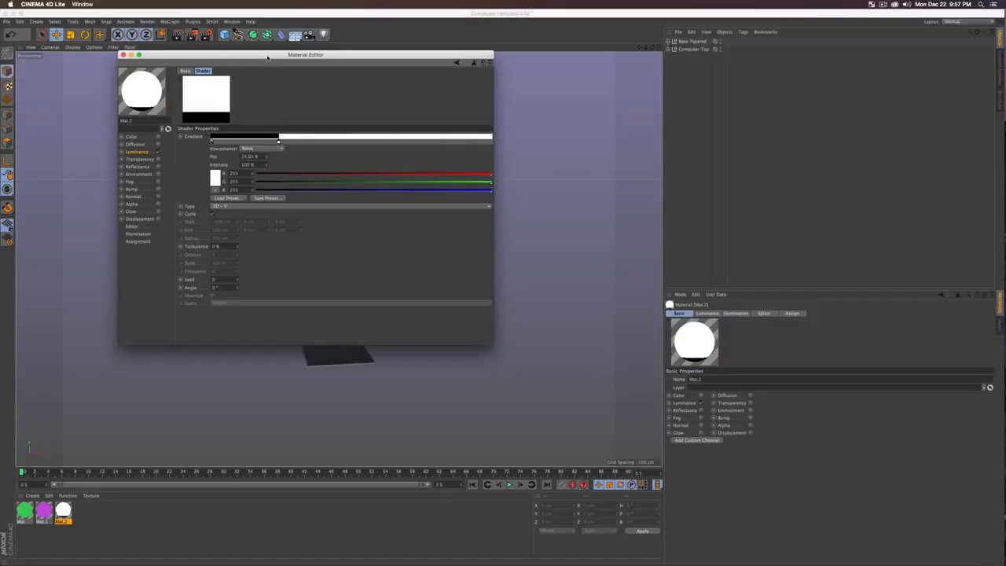
{"action": "left_click_drag", "start_coordinate": [268, 57], "coordinate": [629, 133]}
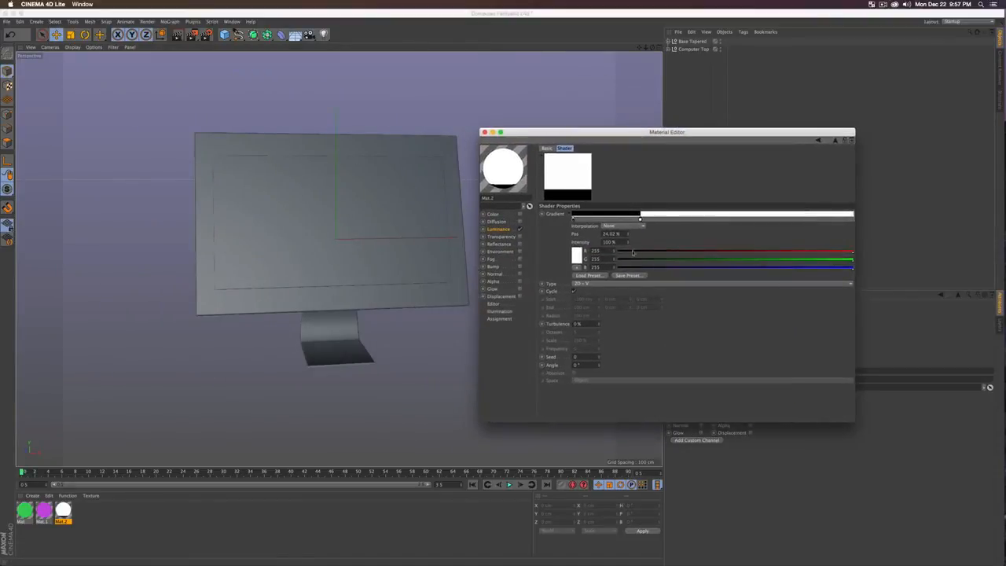
Step: Recolour Mat.2's gradient knots to teal-green and pink-red
{"action": "double_click", "coordinate": [574, 219]}
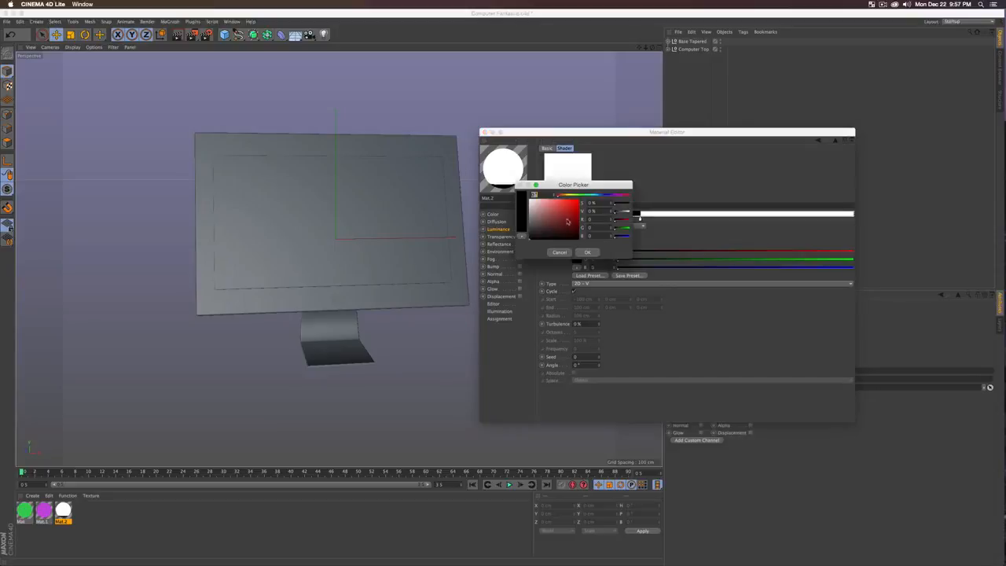
{"action": "left_click_drag", "start_coordinate": [574, 194], "coordinate": [592, 196]}
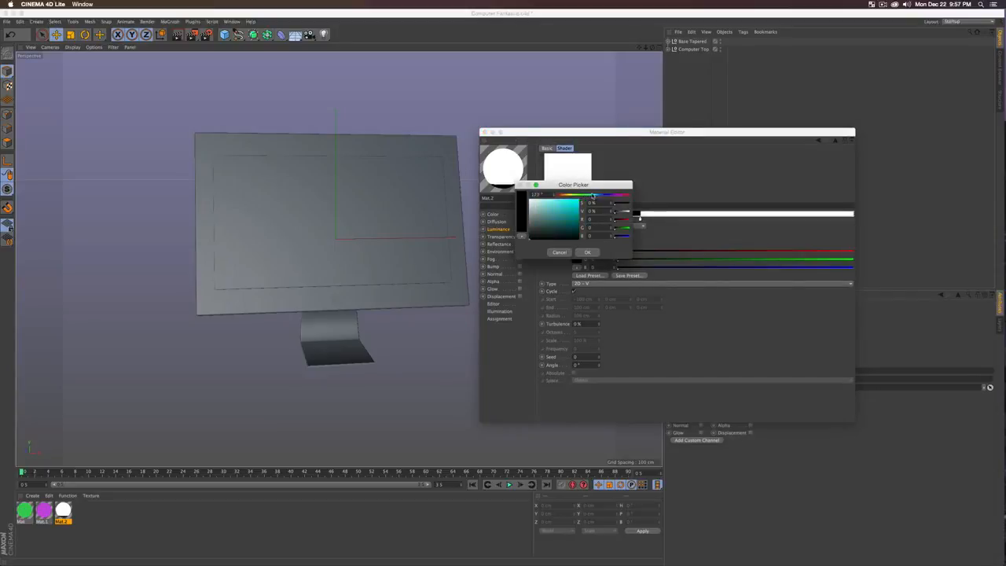
{"action": "left_click", "coordinate": [564, 214]}
{"action": "left_click", "coordinate": [587, 252]}
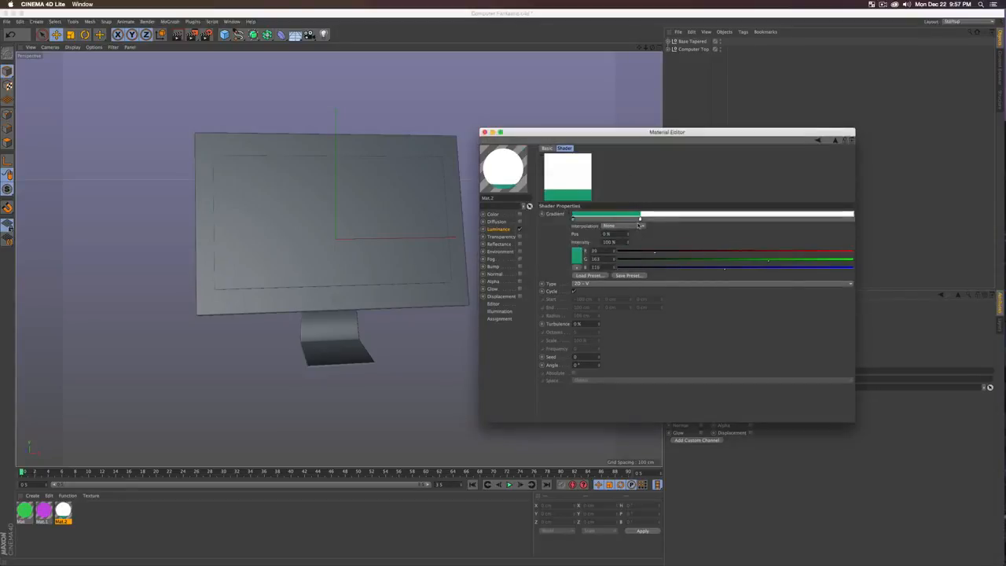
{"action": "double_click", "coordinate": [640, 220]}
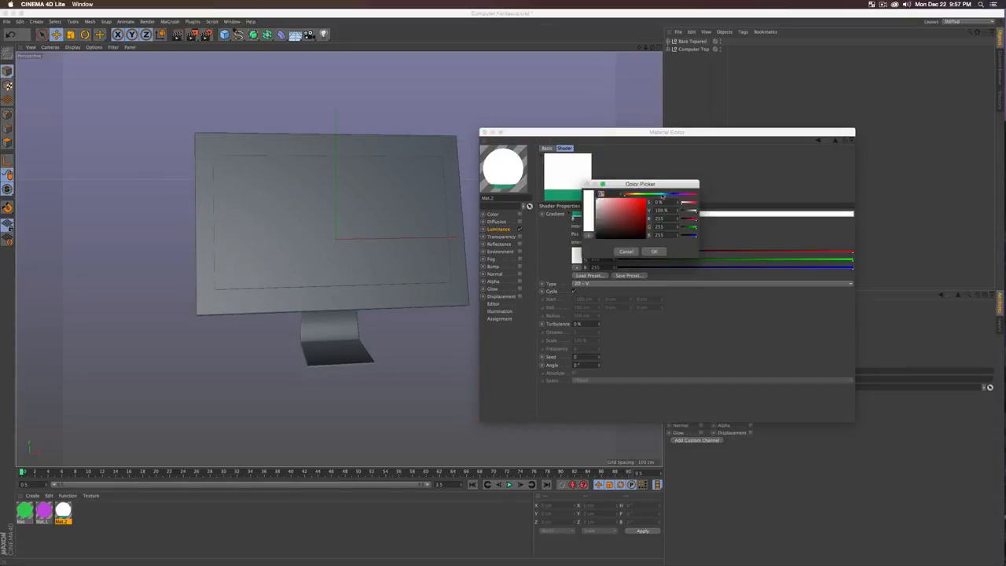
{"action": "left_click_drag", "start_coordinate": [663, 195], "coordinate": [693, 195]}
{"action": "left_click", "coordinate": [626, 207]}
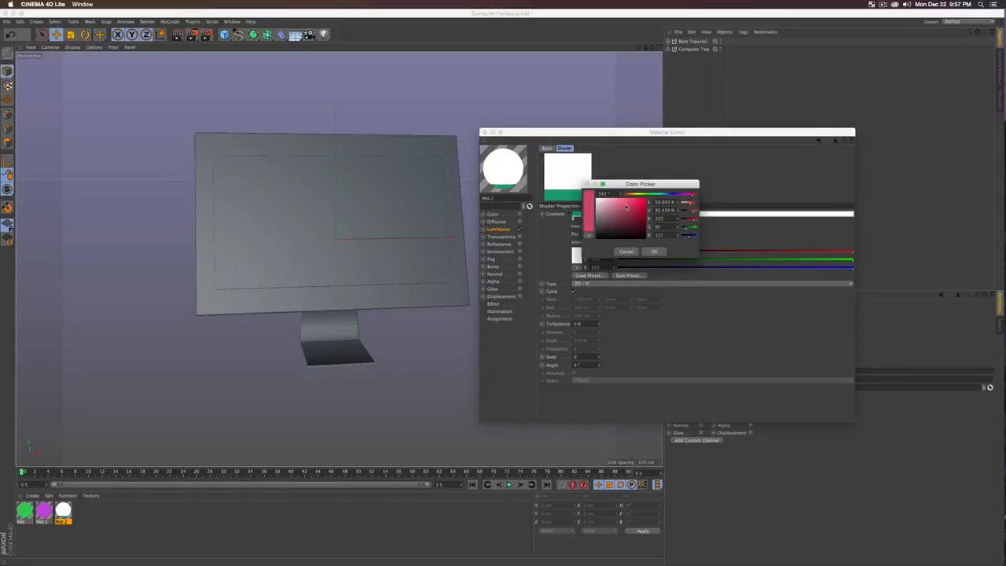
{"action": "left_click", "coordinate": [651, 250]}
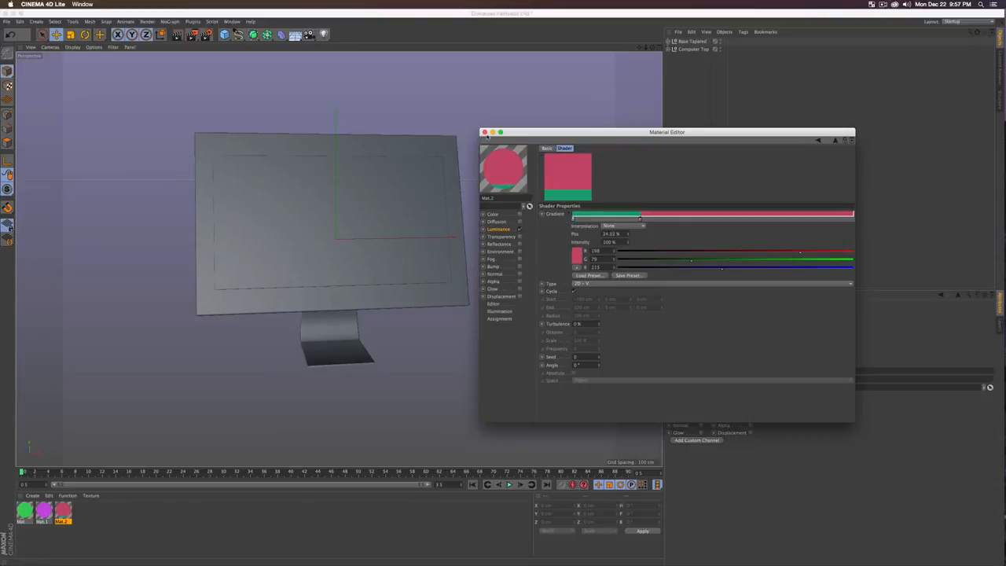
Step: Apply Mat.2 to Computer Monitor Base and raise the Monitor Screen slightly
{"action": "left_click_drag", "start_coordinate": [63, 512], "coordinate": [673, 51]}
{"action": "left_click", "coordinate": [674, 50]}
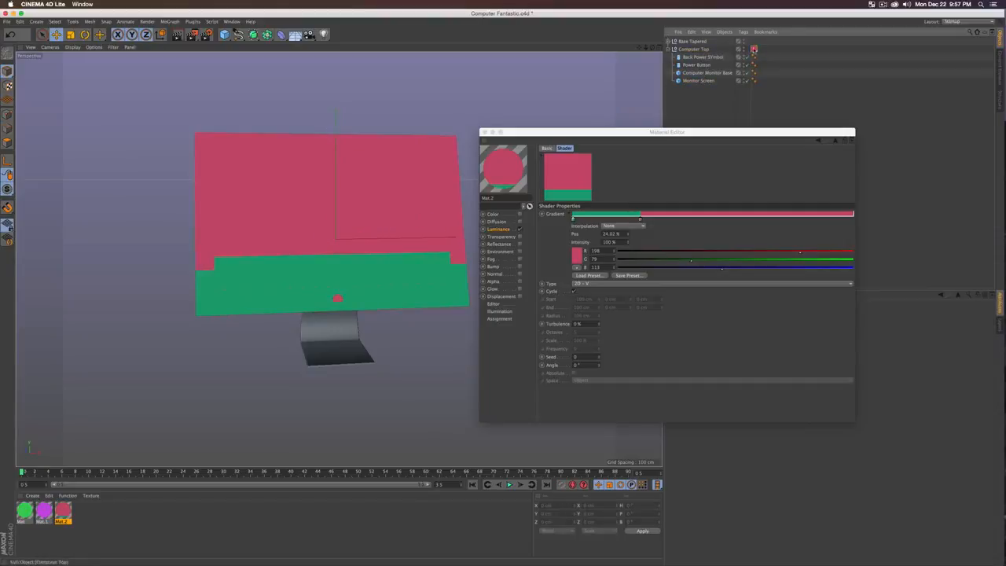
{"action": "left_click_drag", "start_coordinate": [754, 50], "coordinate": [723, 73]}
{"action": "left_click_drag", "start_coordinate": [268, 284], "coordinate": [264, 237], "text": "alt"}
{"action": "left_click", "coordinate": [264, 237]}
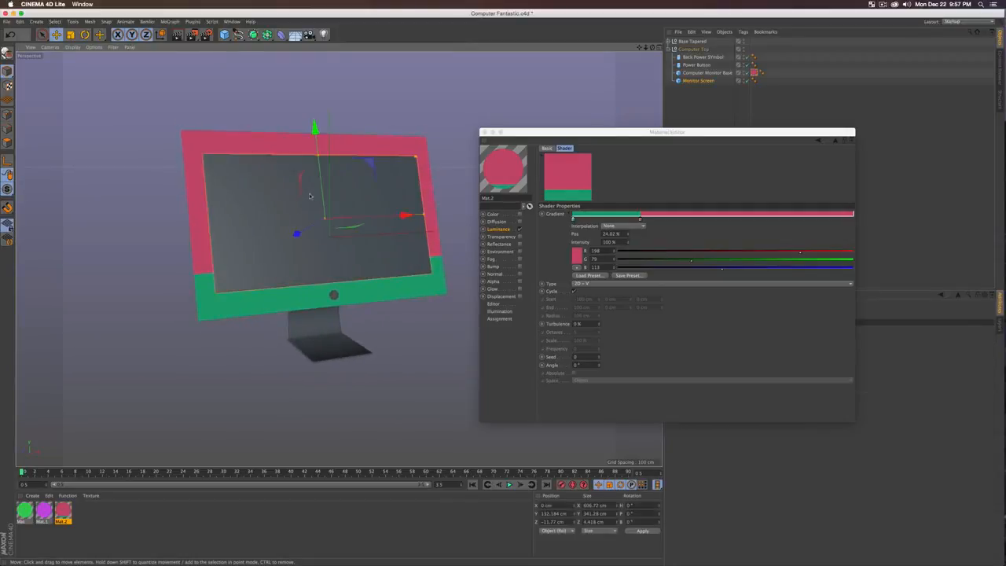
{"action": "left_click_drag", "start_coordinate": [318, 176], "coordinate": [318, 167]}
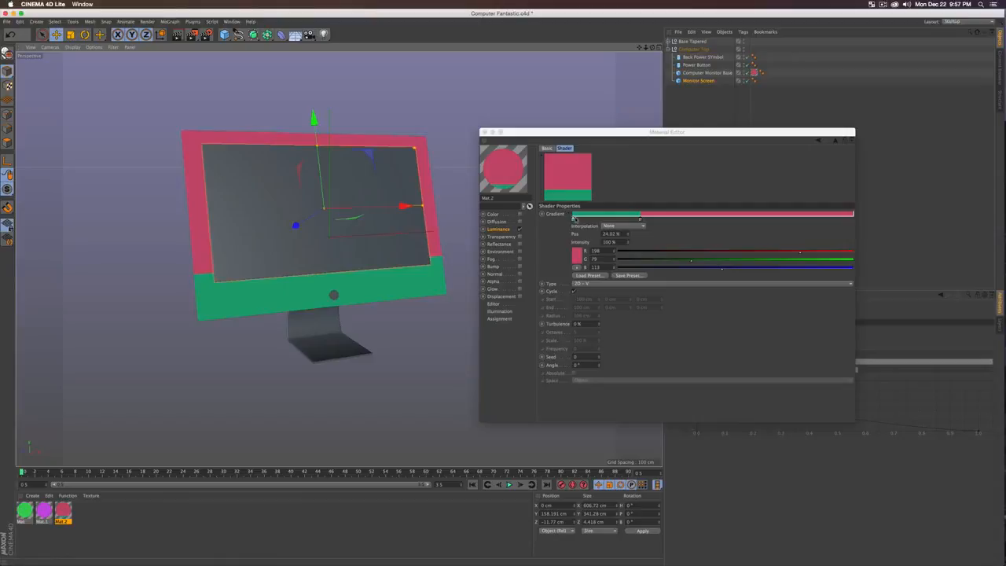
Step: Narrow the gradient's green band to about 14%
{"action": "left_click", "coordinate": [563, 196]}
{"action": "left_click_drag", "start_coordinate": [641, 221], "coordinate": [613, 222]}
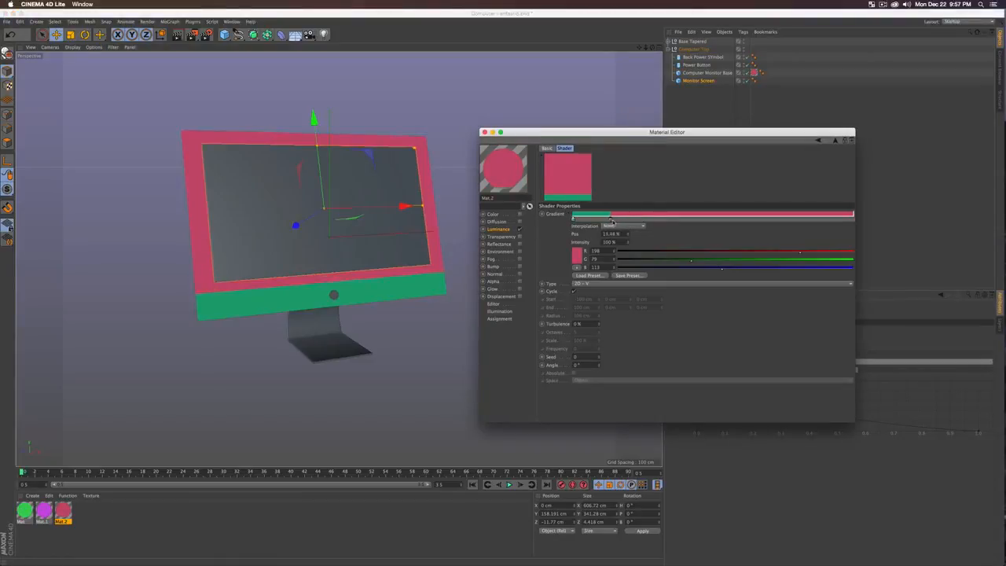
{"action": "left_click", "coordinate": [267, 253]}
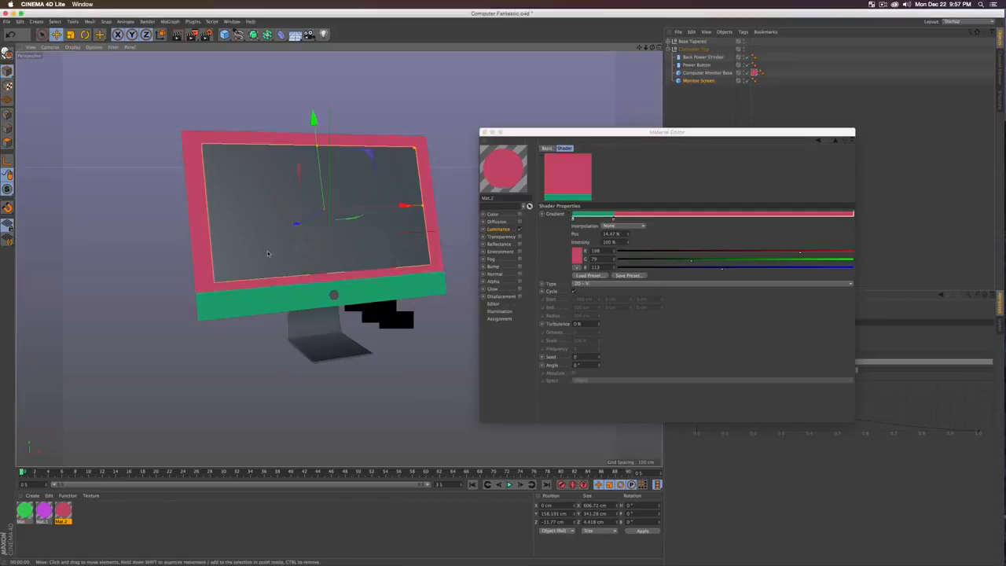
{"action": "left_click", "coordinate": [484, 132]}
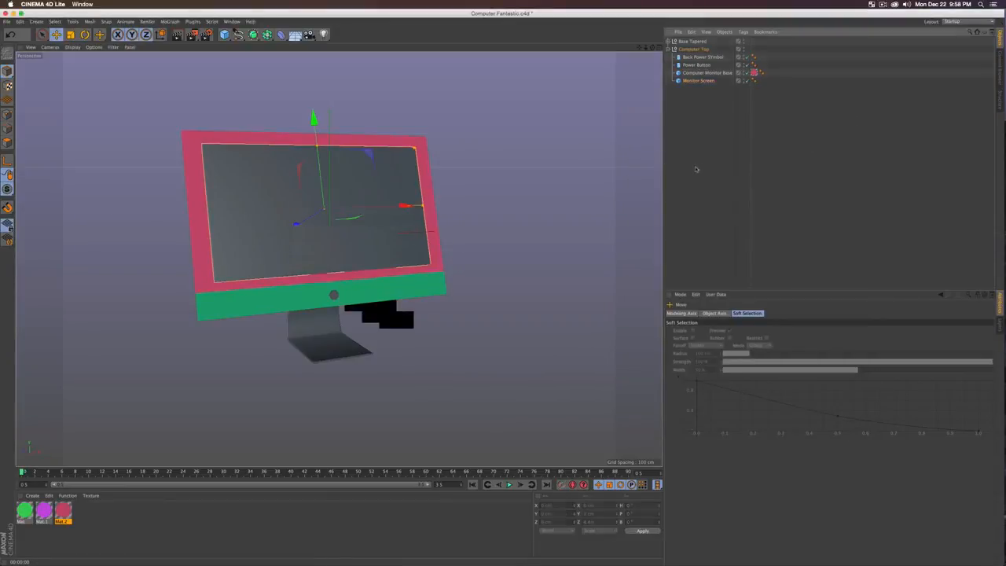
Step: Apply magenta Mat.1 to the Back Power Symbol and the Power Button
{"action": "left_click", "coordinate": [229, 406]}
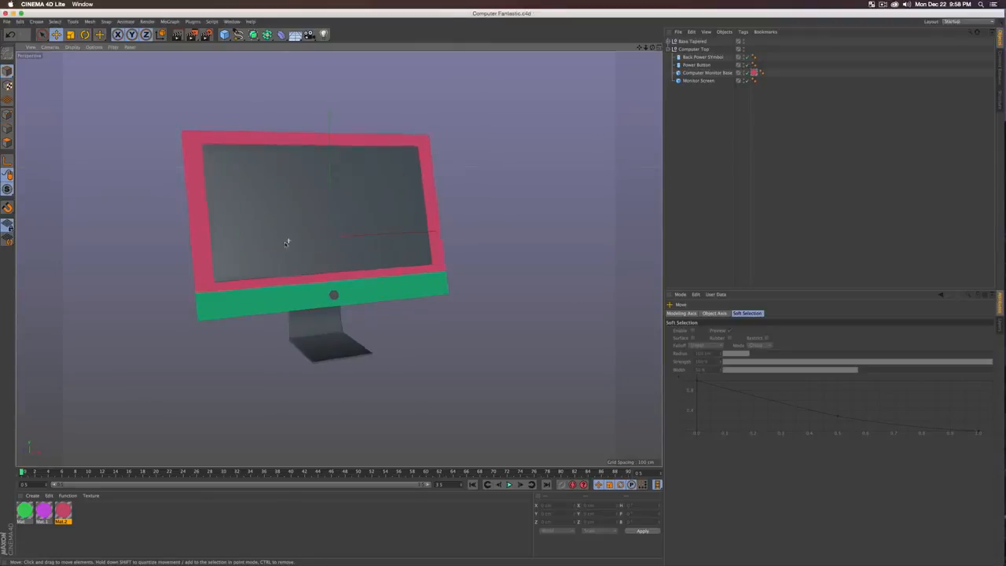
{"action": "left_click_drag", "start_coordinate": [287, 241], "coordinate": [130, 237], "text": "alt"}
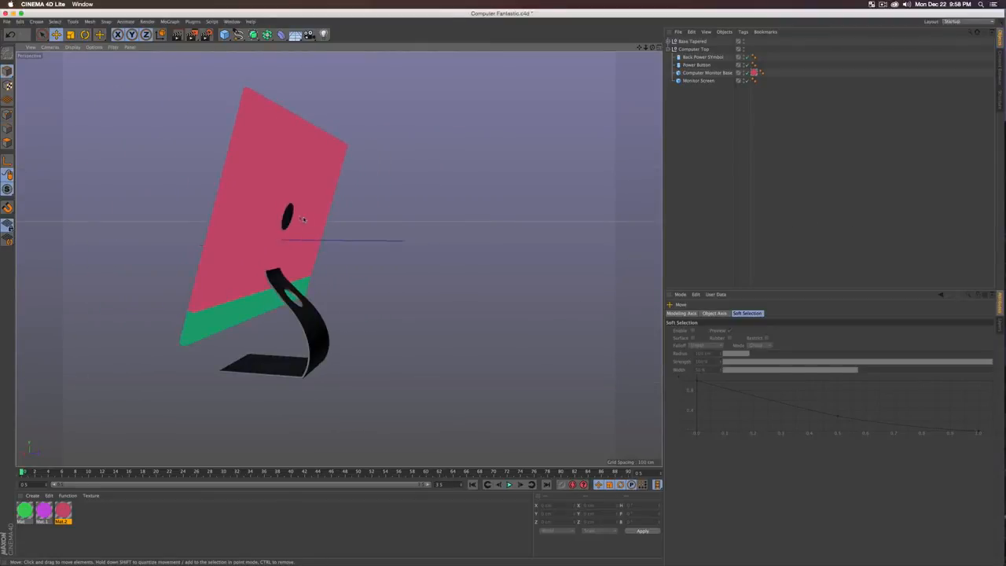
{"action": "left_click", "coordinate": [71, 515]}
{"action": "left_click_drag", "start_coordinate": [44, 512], "coordinate": [763, 65]}
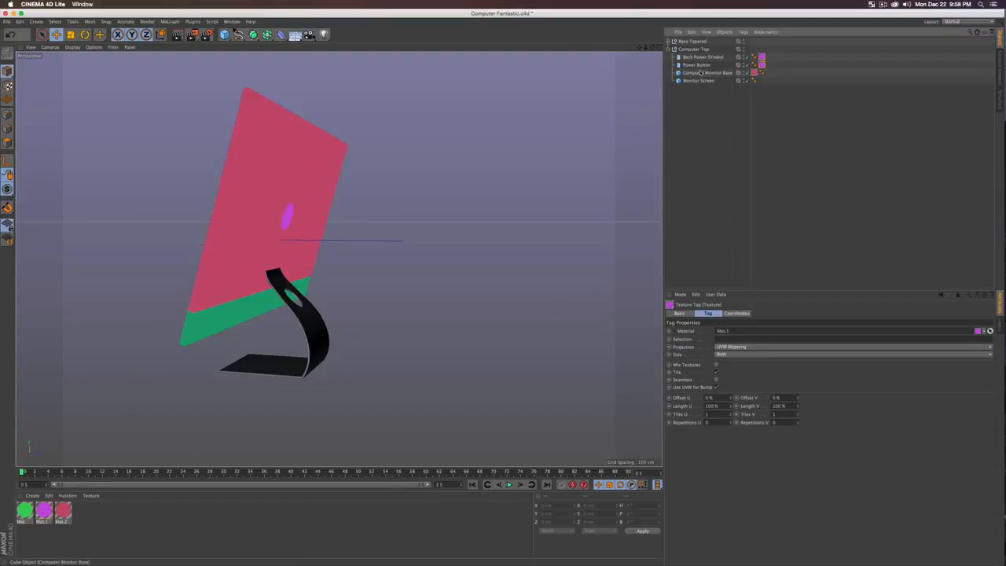
{"action": "left_click_drag", "start_coordinate": [244, 234], "coordinate": [323, 253], "text": "alt"}
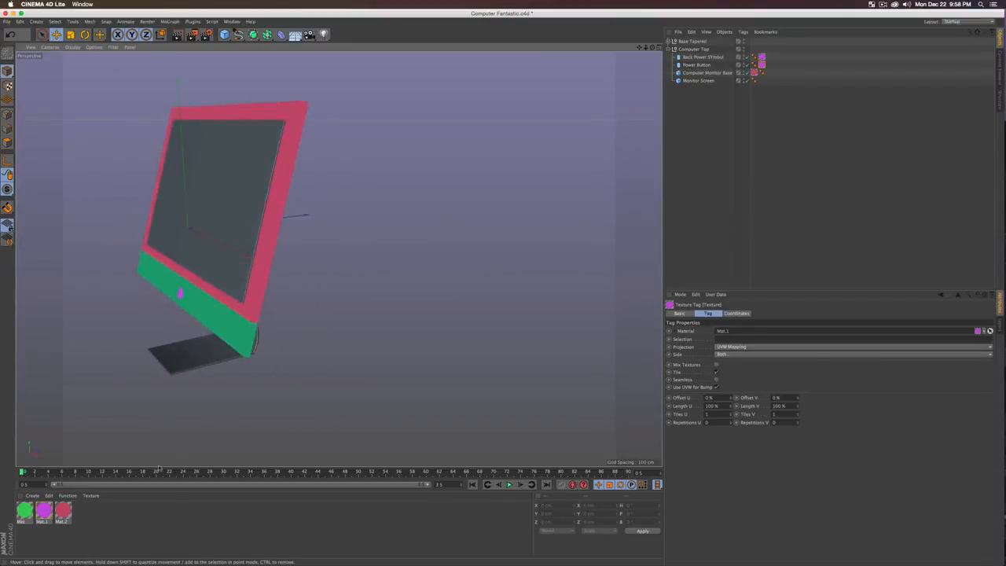
Step: Apply the green Mat to the monitor stand
{"action": "left_click", "coordinate": [60, 544]}
{"action": "left_click_drag", "start_coordinate": [26, 513], "coordinate": [363, 359]}
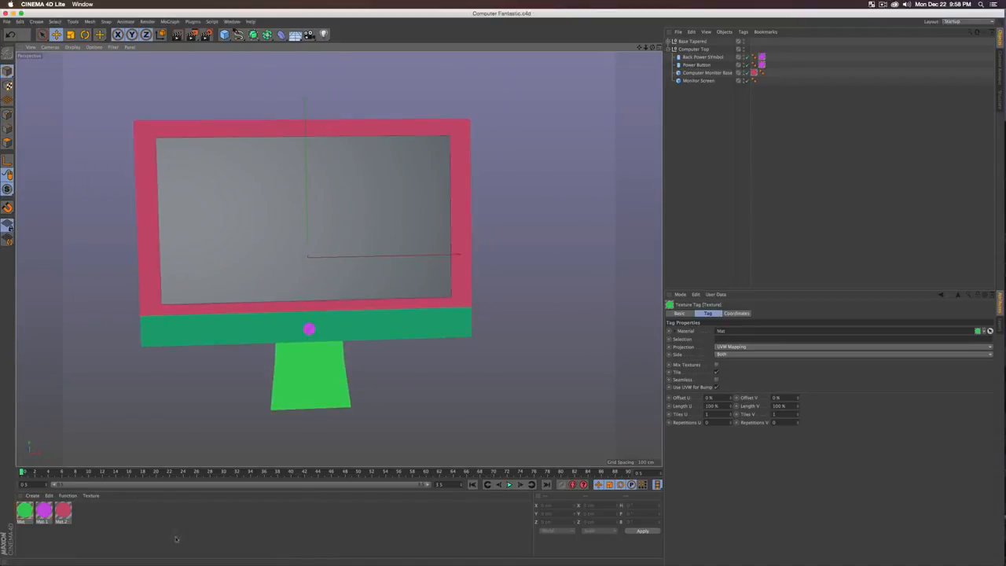
{"action": "left_click", "coordinate": [152, 521]}
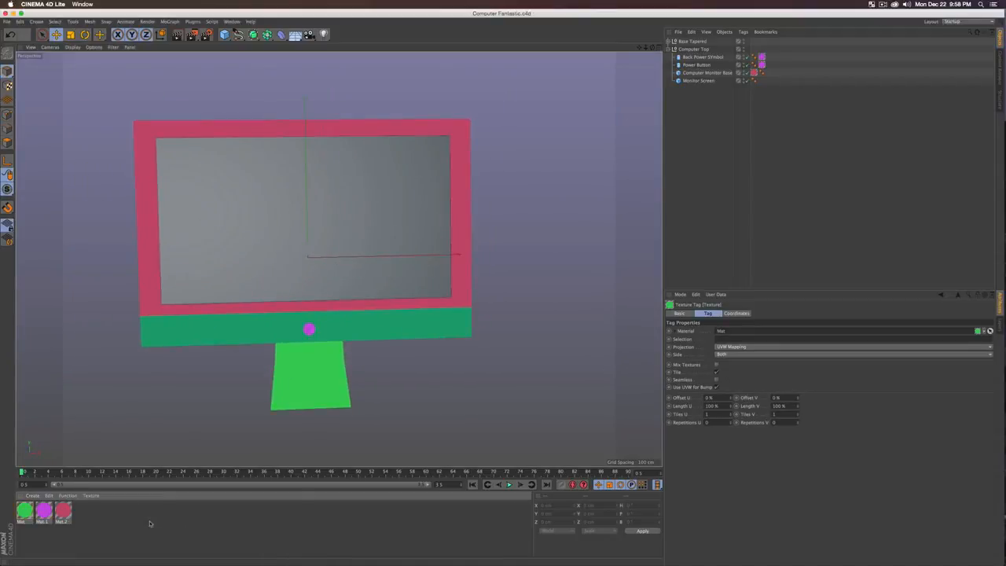
Step: Create black Mat.3 with Color off, apply it to Monitor Screen, and render a preview
{"action": "double_click", "coordinate": [90, 516]}
{"action": "double_click", "coordinate": [24, 510]}
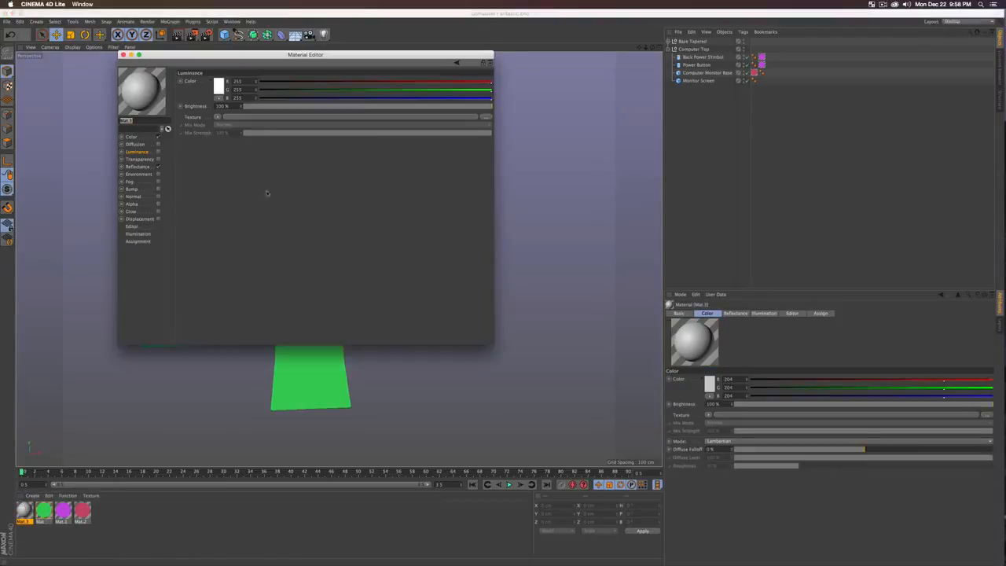
{"action": "left_click", "coordinate": [158, 137]}
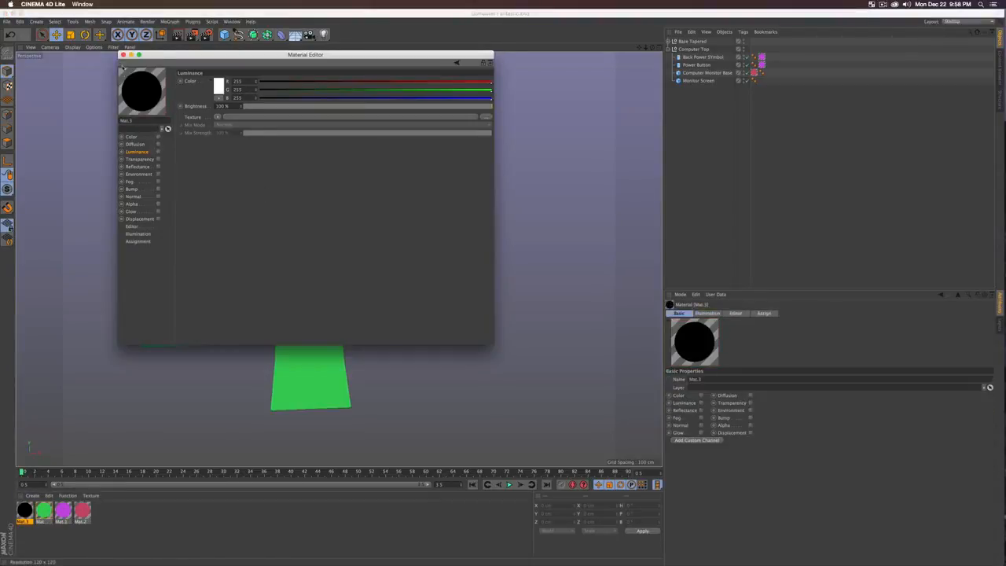
{"action": "left_click", "coordinate": [122, 54]}
{"action": "left_click_drag", "start_coordinate": [25, 511], "coordinate": [703, 81]}
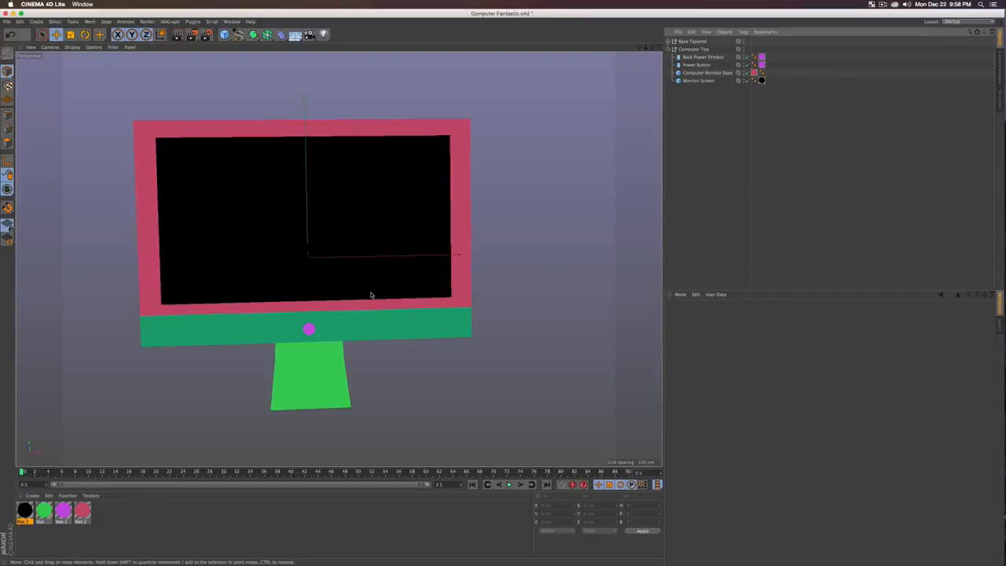
{"action": "key", "text": "super+r"}
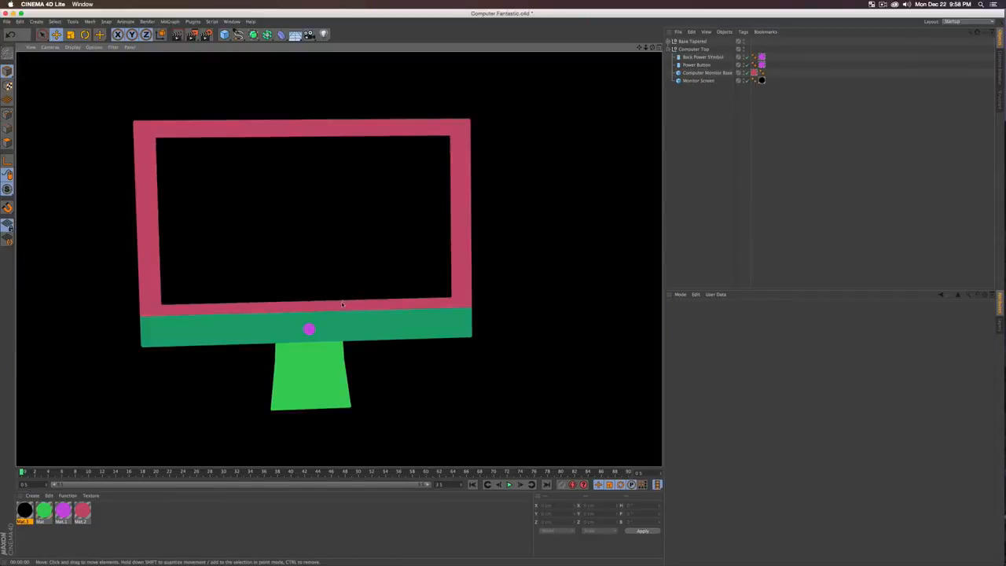
{"action": "scroll", "coordinate": [342, 304], "scroll_direction": "down", "scroll_amount": 5}
{"action": "mouse_move", "coordinate": [309, 308]}
{"action": "left_mouse_down", "text": "alt"}
{"action": "mouse_move", "coordinate": [312, 273]}
{"action": "mouse_move", "coordinate": [310, 293]}
{"action": "left_mouse_up", "text": "alt"}
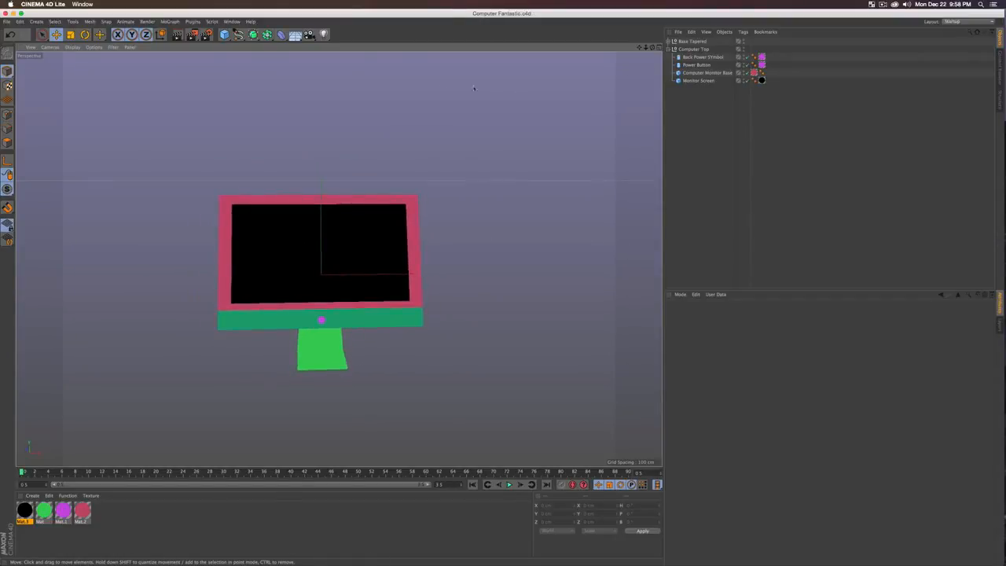
Step: Group Base Tapered and Computer Top under a null named Computer Complete
{"action": "left_click", "coordinate": [668, 50]}
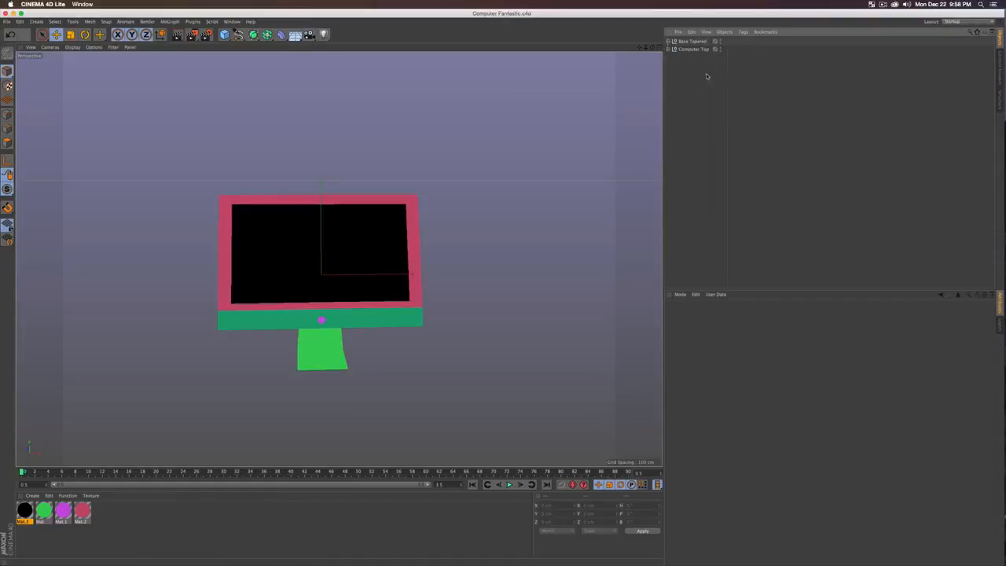
{"action": "left_click_drag", "start_coordinate": [697, 68], "coordinate": [683, 36]}
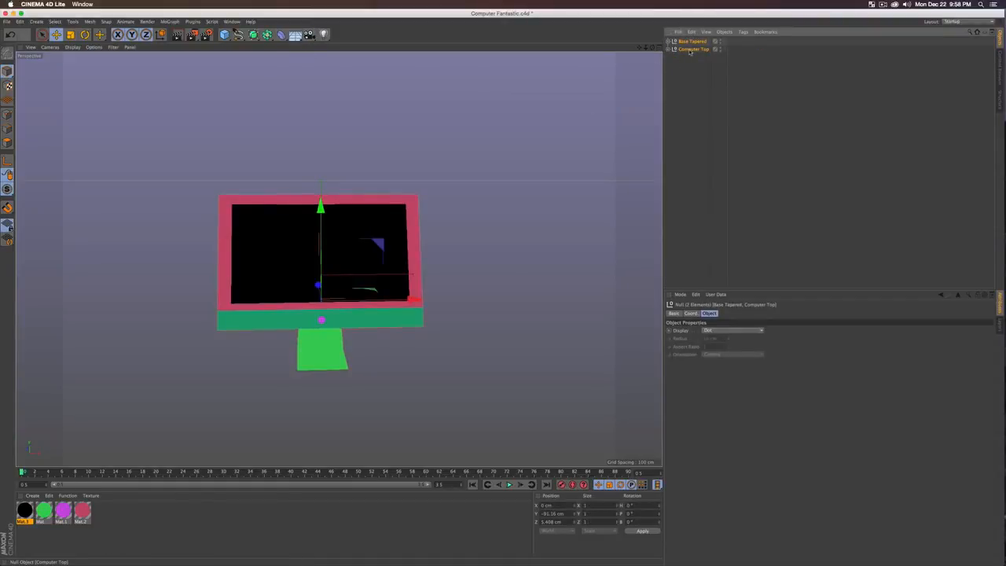
{"action": "key", "text": "alt+g"}
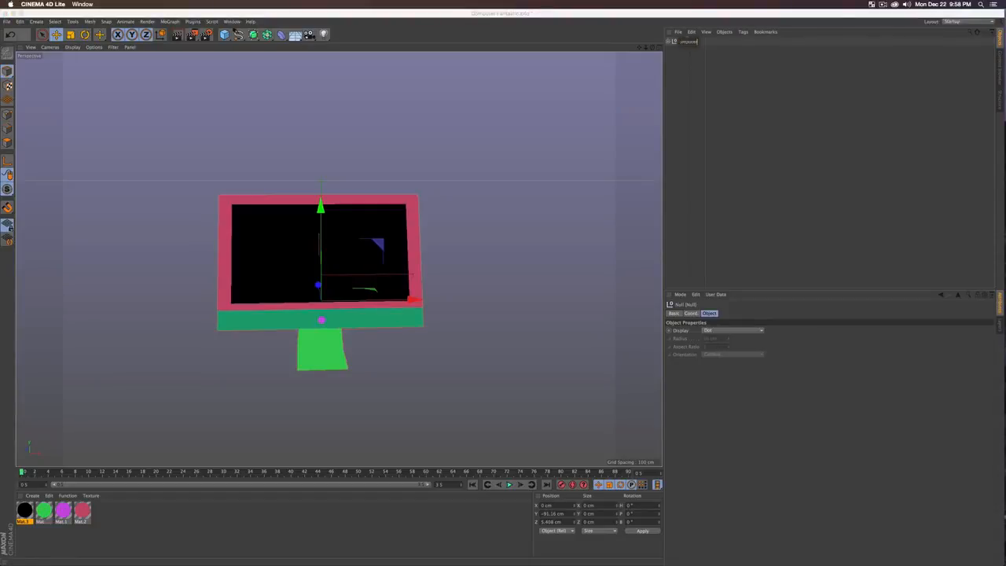
{"action": "type", "text": "ete"}
{"action": "key", "text": "Return"}
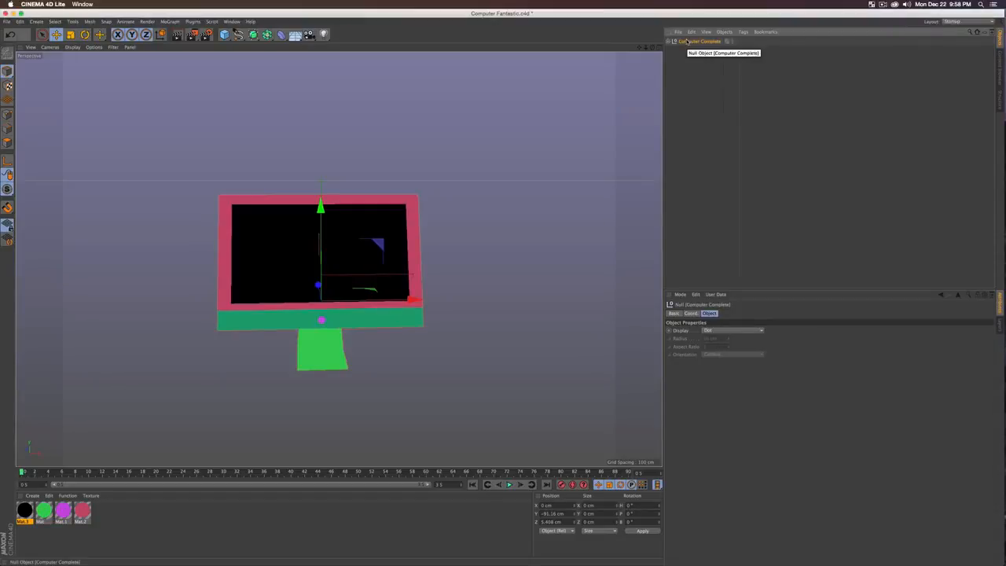
{"action": "left_click", "coordinate": [714, 80]}
{"action": "mouse_move", "coordinate": [308, 346]}
{"action": "left_mouse_down", "text": "alt"}
{"action": "mouse_move", "coordinate": [317, 318]}
{"action": "mouse_move", "coordinate": [300, 356]}
{"action": "left_mouse_up", "text": "alt"}
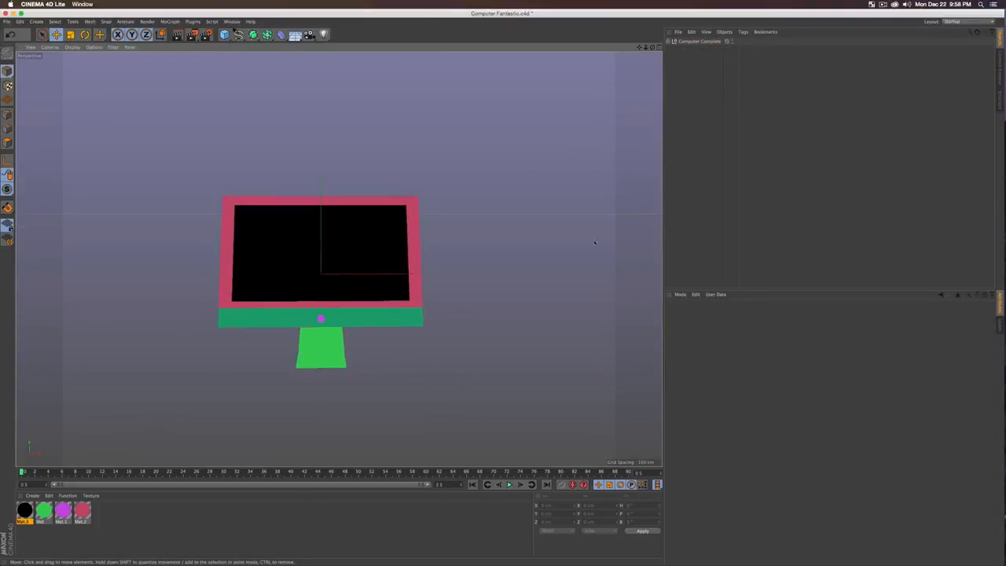
Step: Add a camera, view through it, and set render output to 1920 × 1080
{"action": "left_click", "coordinate": [310, 35]}
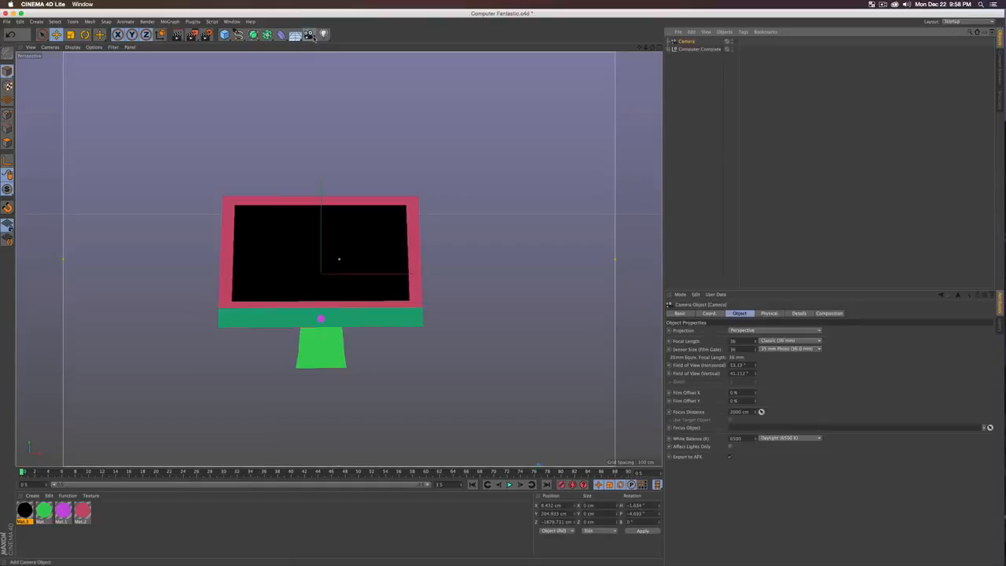
{"action": "left_click", "coordinate": [735, 42]}
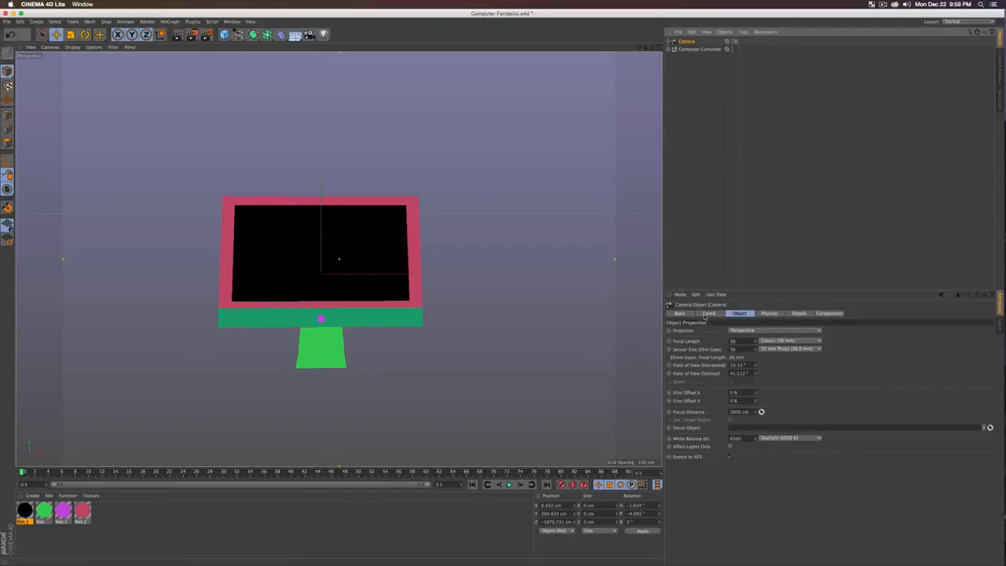
{"action": "left_click", "coordinate": [207, 35]}
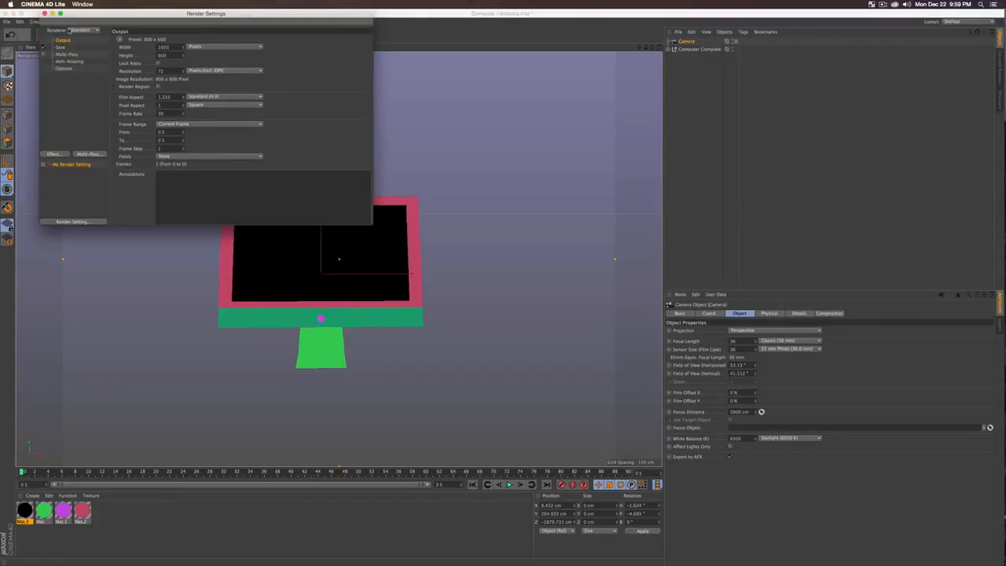
{"action": "key", "text": "Tab"}
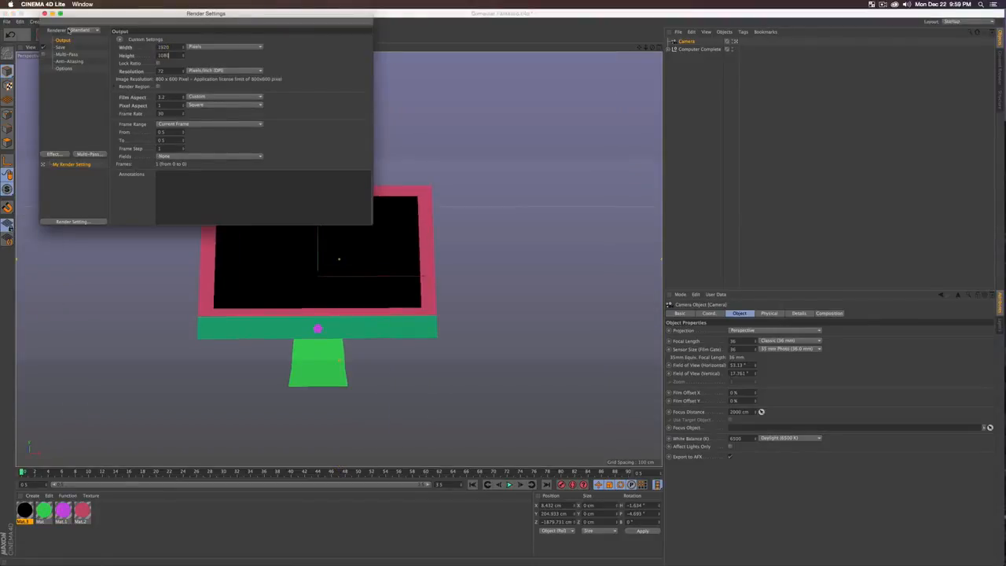
{"action": "type", "text": "1080"}
{"action": "key", "text": "Return"}
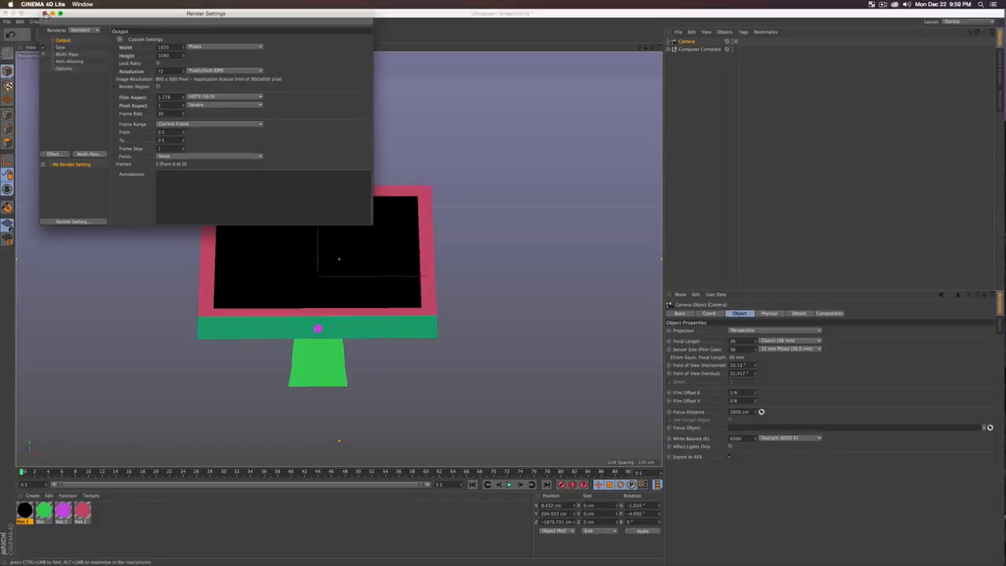
{"action": "left_click", "coordinate": [45, 14]}
{"action": "right_click_drag", "start_coordinate": [397, 322], "coordinate": [381, 327], "text": "alt"}
{"action": "middle_click_drag", "start_coordinate": [381, 326], "coordinate": [393, 317], "text": "alt"}
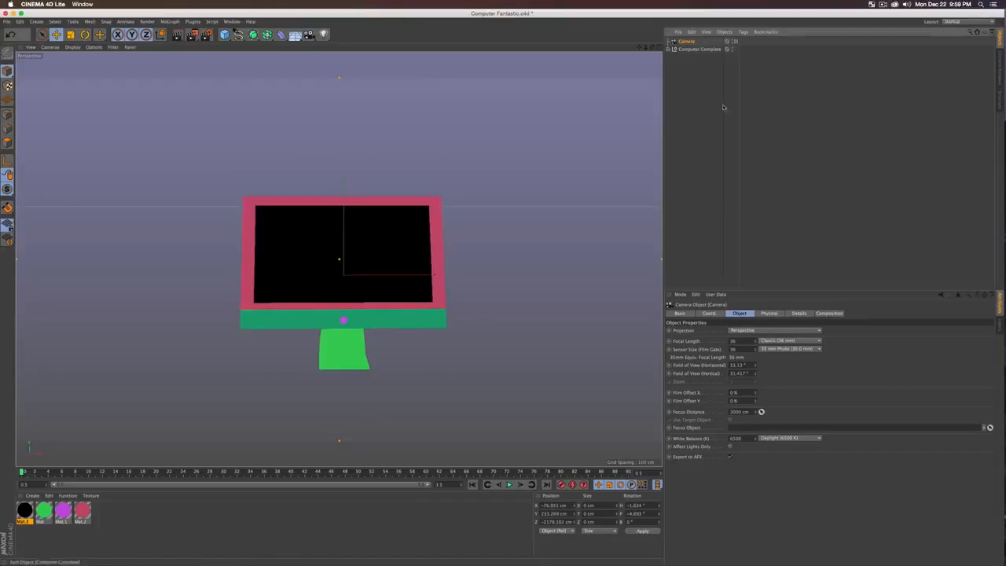
Step: Zero the camera's position and rotation, then pull it back to Z −1898 cm
{"action": "left_click", "coordinate": [712, 314]}
{"action": "type", "text": "0"}
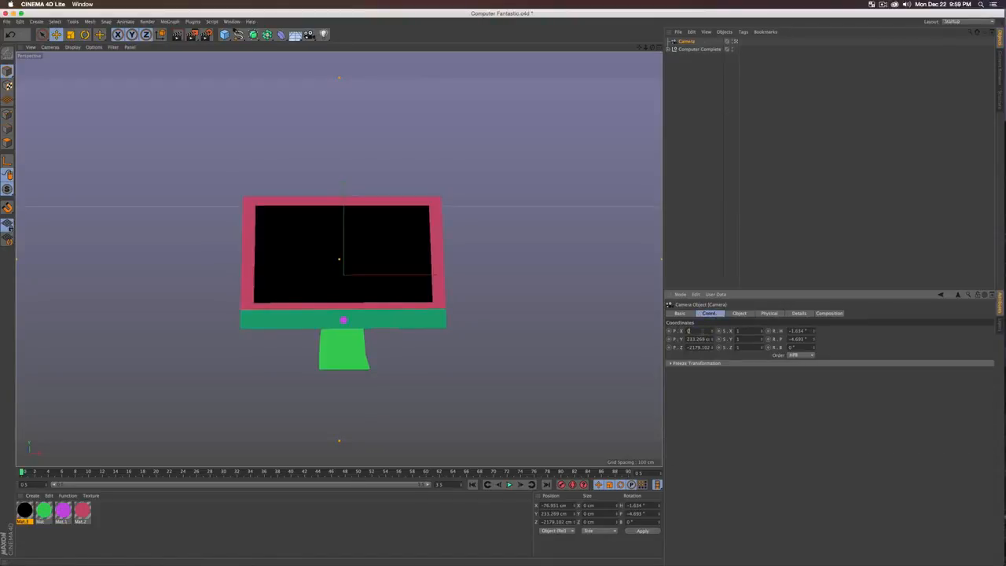
{"action": "key", "text": "Tab"}
{"action": "type", "text": "0"}
{"action": "key", "text": "Tab"}
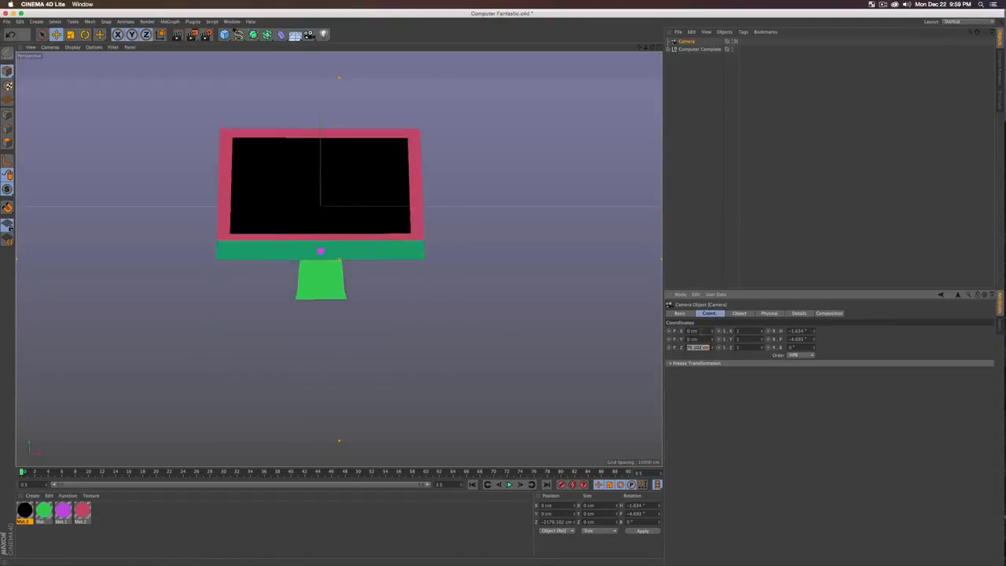
{"action": "type", "text": "0"}
{"action": "key", "text": "Tab"}
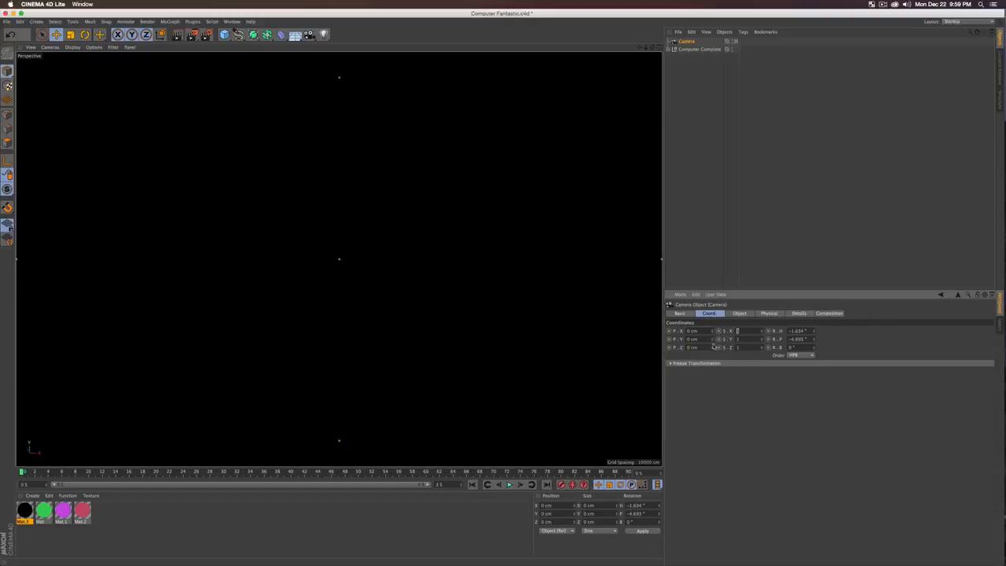
{"action": "left_click", "coordinate": [801, 331]}
{"action": "type", "text": "0"}
{"action": "key", "text": "Tab"}
{"action": "type", "text": "0"}
{"action": "key", "text": "Tab"}
{"action": "left_click_drag", "start_coordinate": [712, 349], "coordinate": [712, 409]}
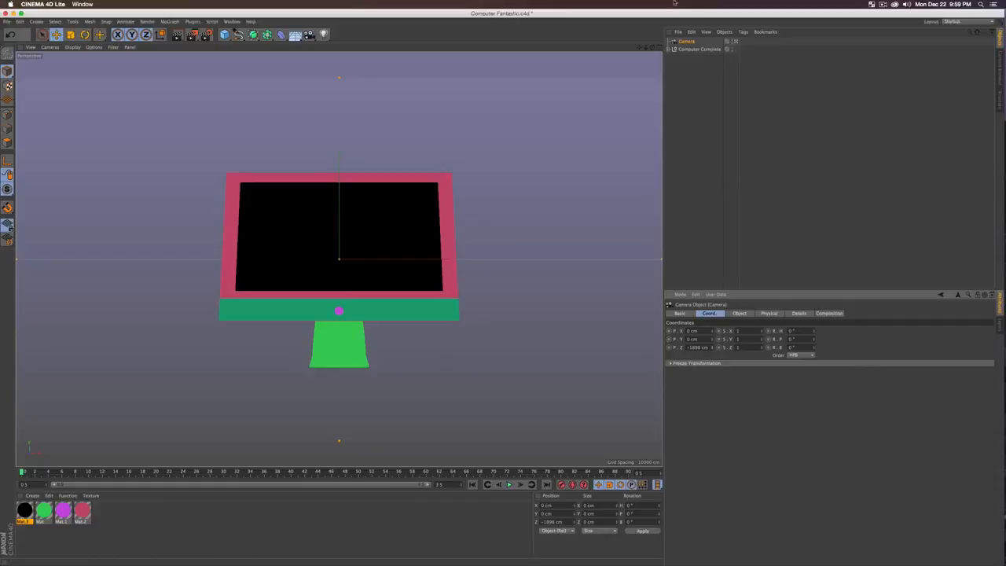
Step: Lock the camera with a Protection tag and set the scene length to 6 seconds
{"action": "right_click", "coordinate": [689, 42]}
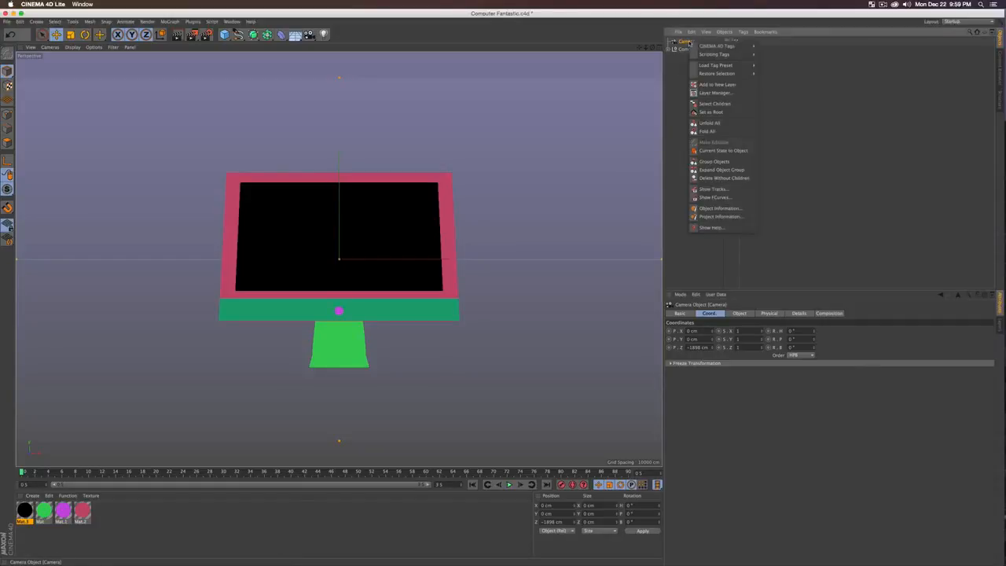
{"action": "mouse_move", "coordinate": [708, 48]}
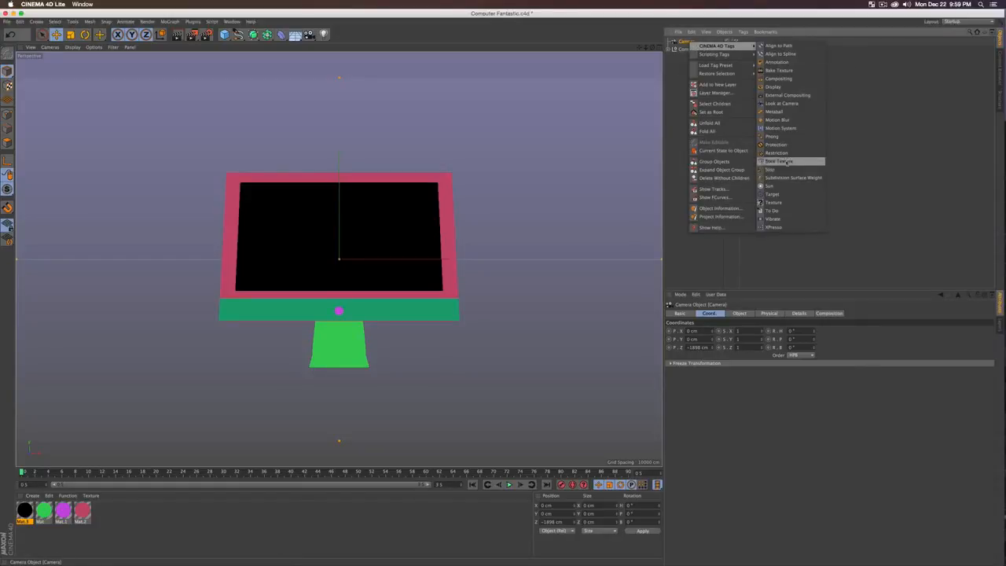
{"action": "left_click", "coordinate": [776, 144]}
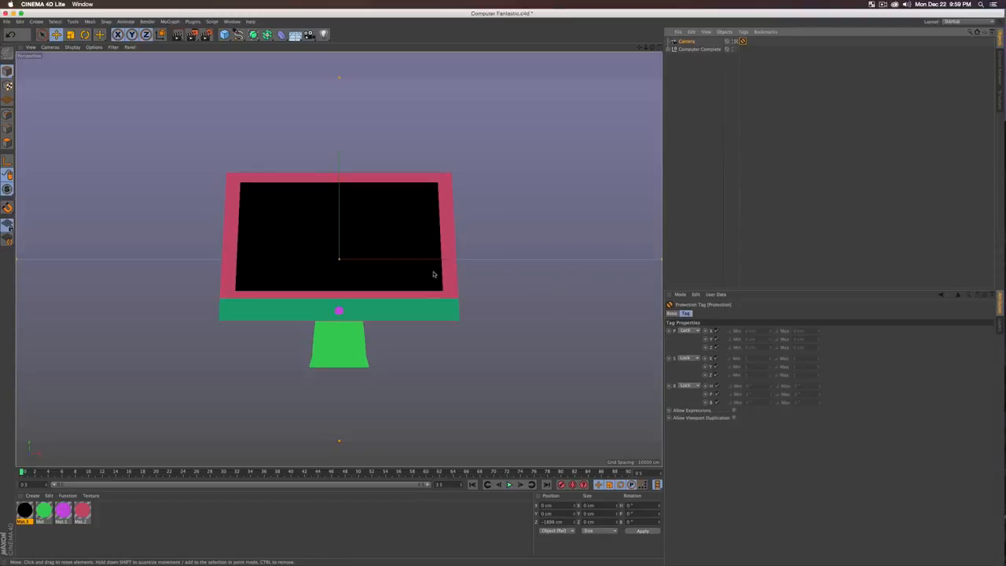
{"action": "left_click_drag", "start_coordinate": [432, 315], "coordinate": [426, 328], "text": "alt"}
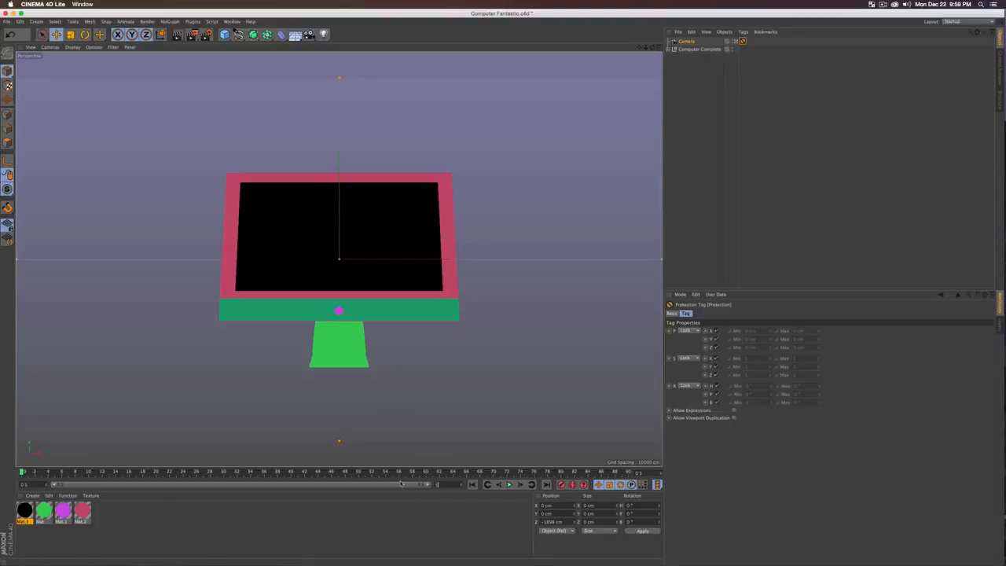
{"action": "key", "text": "Return"}
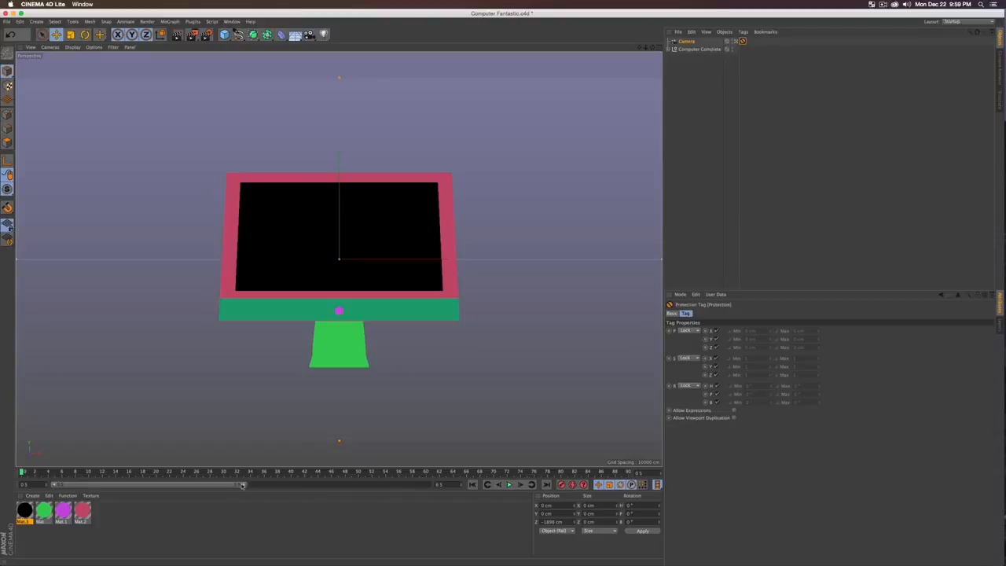
Step: Keyframe Computer Complete at frame 15 and again around frame 112
{"action": "left_click_drag", "start_coordinate": [242, 485], "coordinate": [429, 484]}
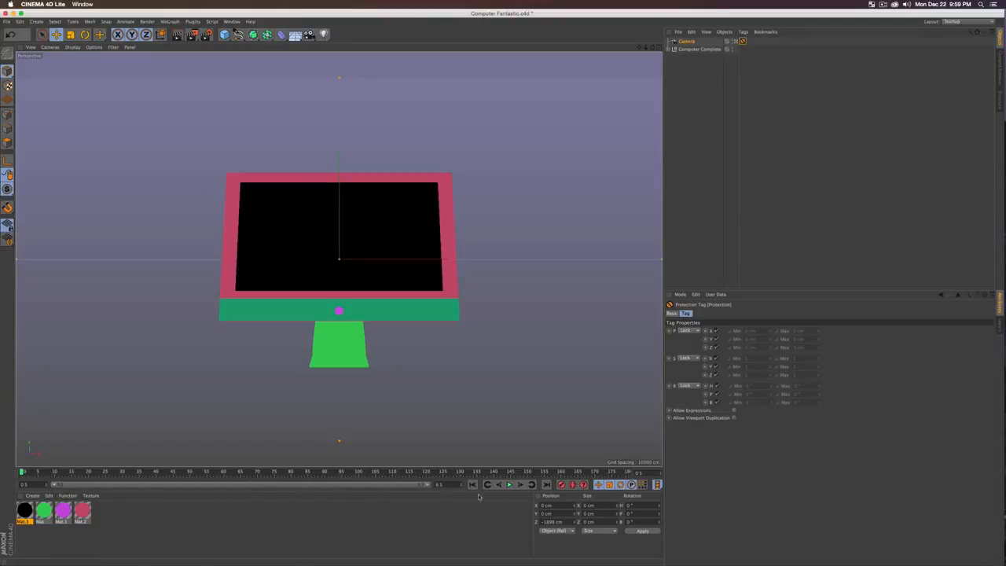
{"action": "left_click", "coordinate": [698, 48]}
{"action": "left_click", "coordinate": [66, 472]}
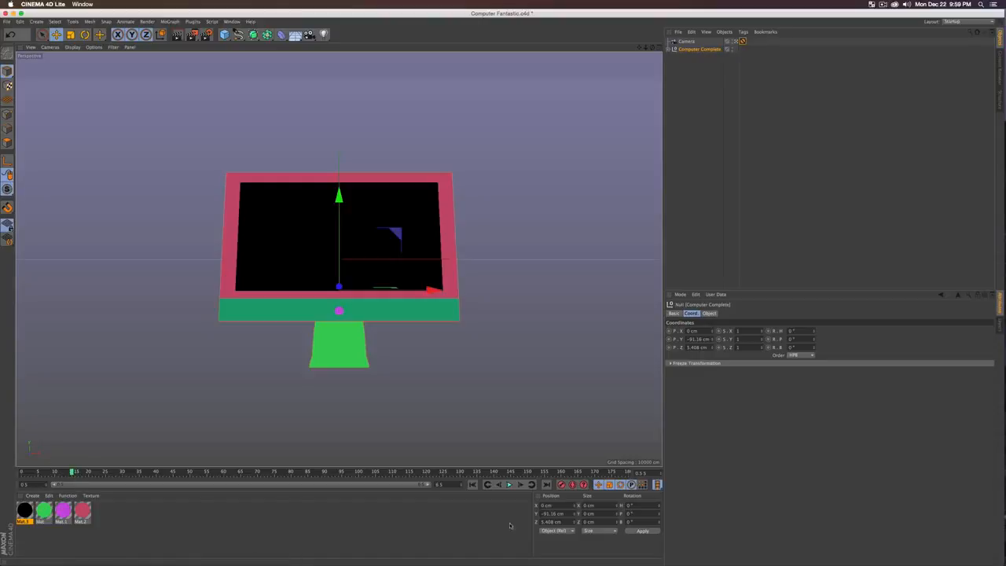
{"action": "left_click", "coordinate": [563, 485]}
{"action": "left_click", "coordinate": [253, 471]}
{"action": "left_click_drag", "start_coordinate": [253, 471], "coordinate": [400, 472]}
{"action": "left_click", "coordinate": [562, 485]}
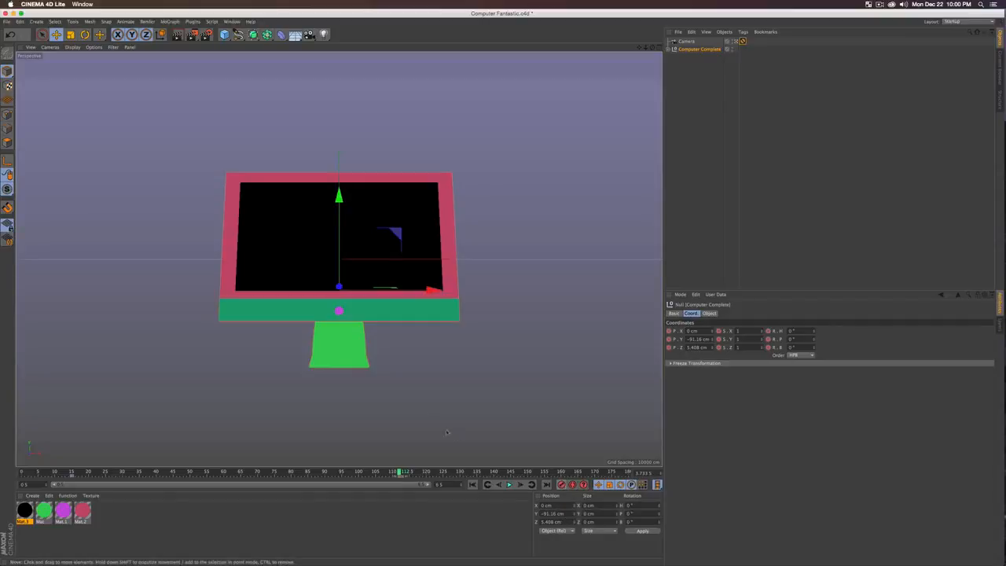
Step: Rotate the monitor a full 360° on its heading and play back the spin
{"action": "key", "text": "r"}
{"action": "left_click_drag", "start_coordinate": [292, 291], "coordinate": [645, 273]}
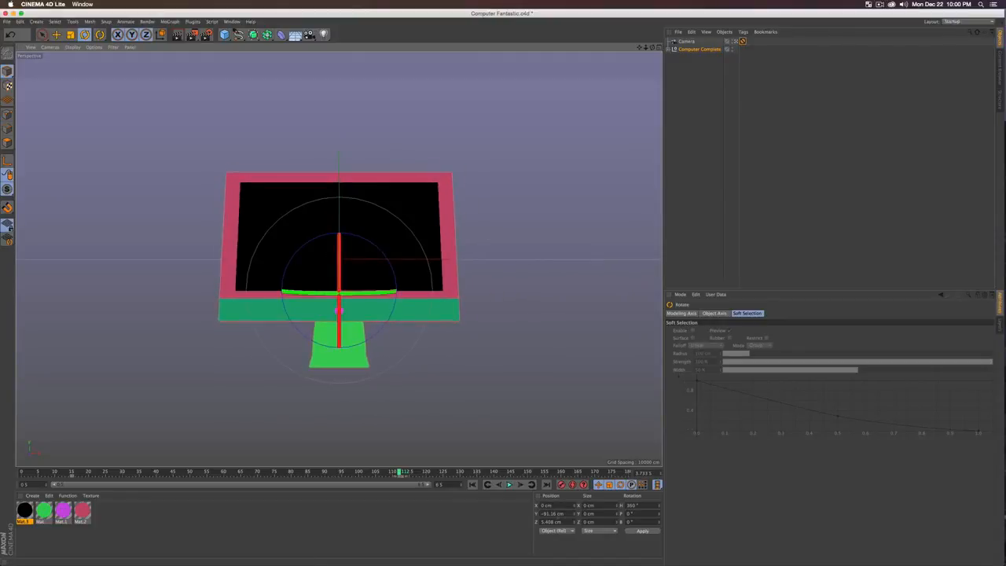
{"action": "left_click", "coordinate": [473, 484]}
{"action": "left_click", "coordinate": [510, 484]}
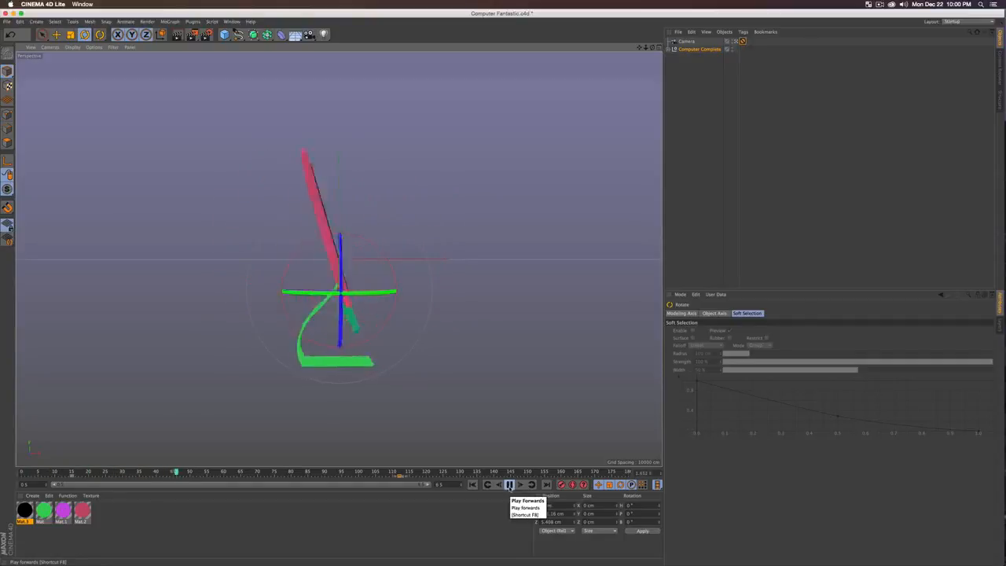
{"action": "left_click", "coordinate": [509, 483]}
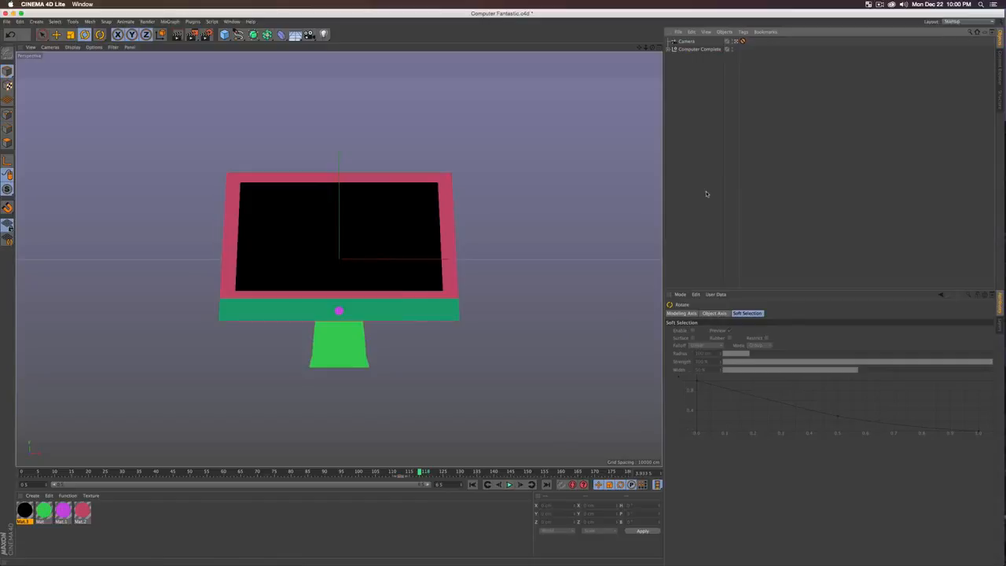
Step: Save the scene and add a null named CONTENT inside Monitor Screen
{"action": "key", "text": "super+s"}
{"action": "left_click", "coordinate": [669, 49]}
{"action": "left_click", "coordinate": [673, 65]}
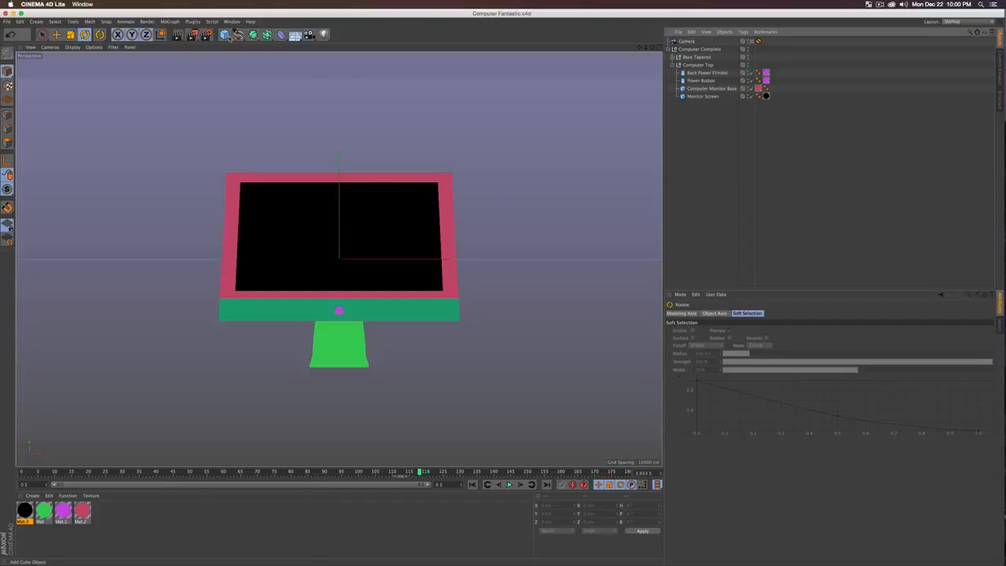
{"action": "left_click", "coordinate": [224, 34]}
{"action": "left_click", "coordinate": [256, 49]}
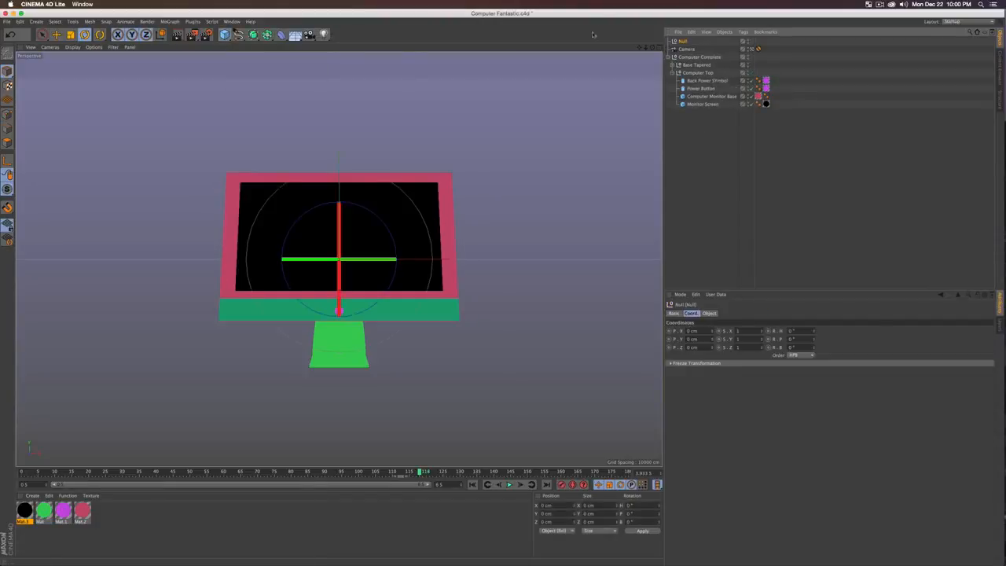
{"action": "type", "text": "C"}
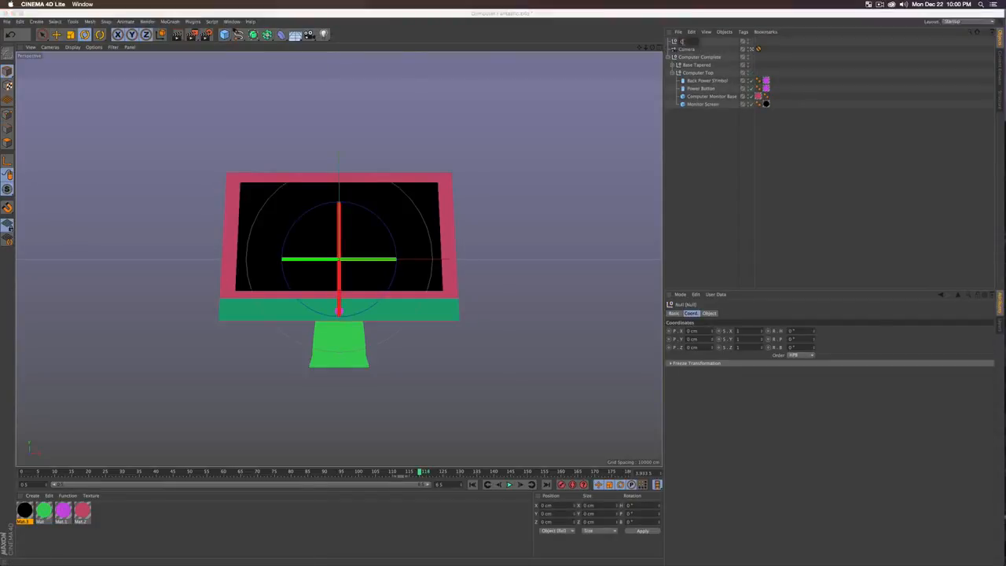
{"action": "type", "text": "ONTENT"}
{"action": "key", "text": "Return"}
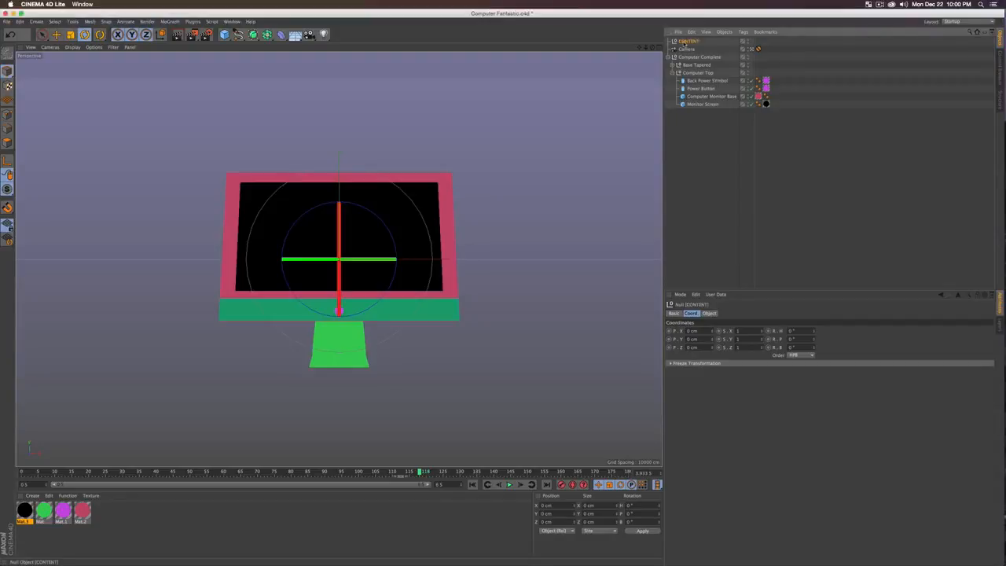
{"action": "left_click_drag", "start_coordinate": [684, 43], "coordinate": [705, 104]}
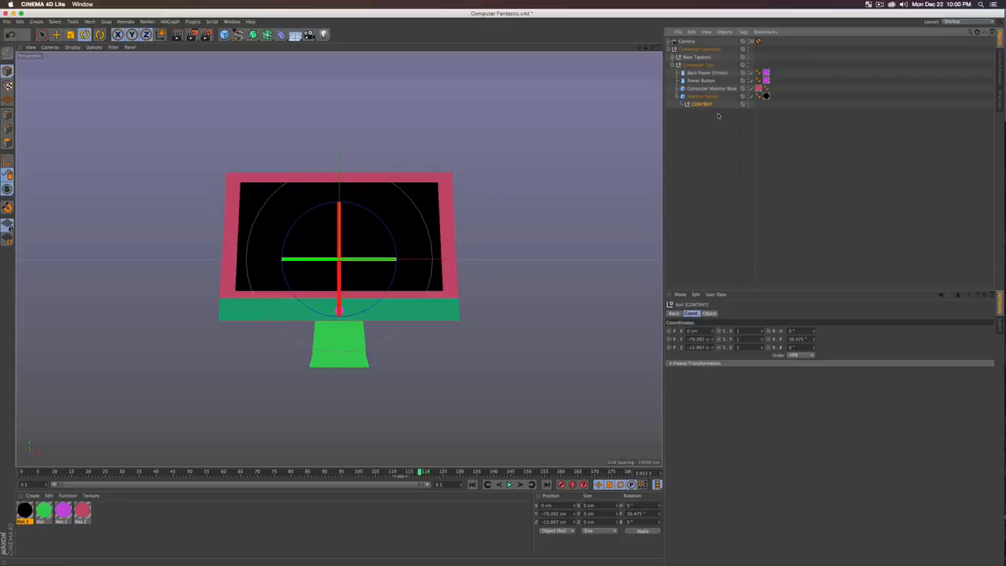
Step: Set CONTENT's position to 0, 0, 0 and its pitch rotation to 0
{"action": "left_click_drag", "start_coordinate": [699, 330], "coordinate": [608, 330]}
{"action": "type", "text": "0"}
{"action": "key", "text": "Tab"}
{"action": "type", "text": "0"}
{"action": "key", "text": "Tab"}
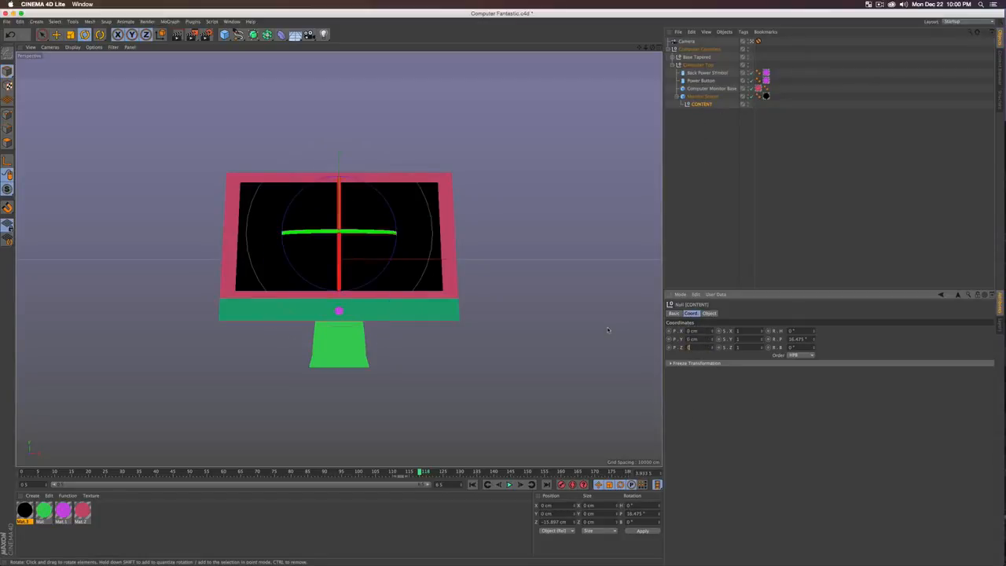
{"action": "type", "text": "0"}
{"action": "key", "text": "Tab"}
{"action": "key", "text": "Tab"}
{"action": "type", "text": "0"}
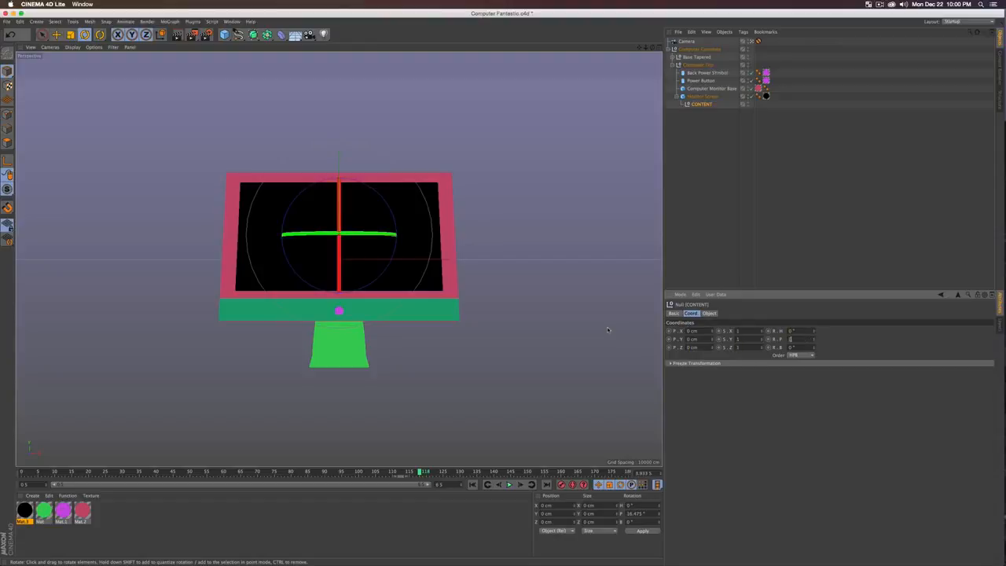
{"action": "key", "text": "Tab"}
{"action": "left_click", "coordinate": [709, 194]}
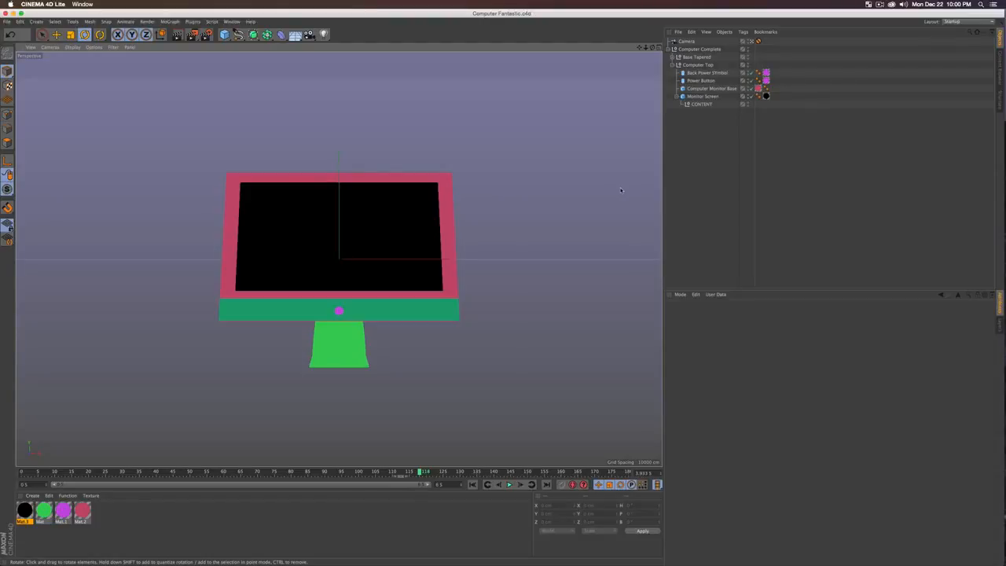
Step: Add an External Compositing tag to the CONTENT null with Solid enabled
{"action": "left_click", "coordinate": [698, 105]}
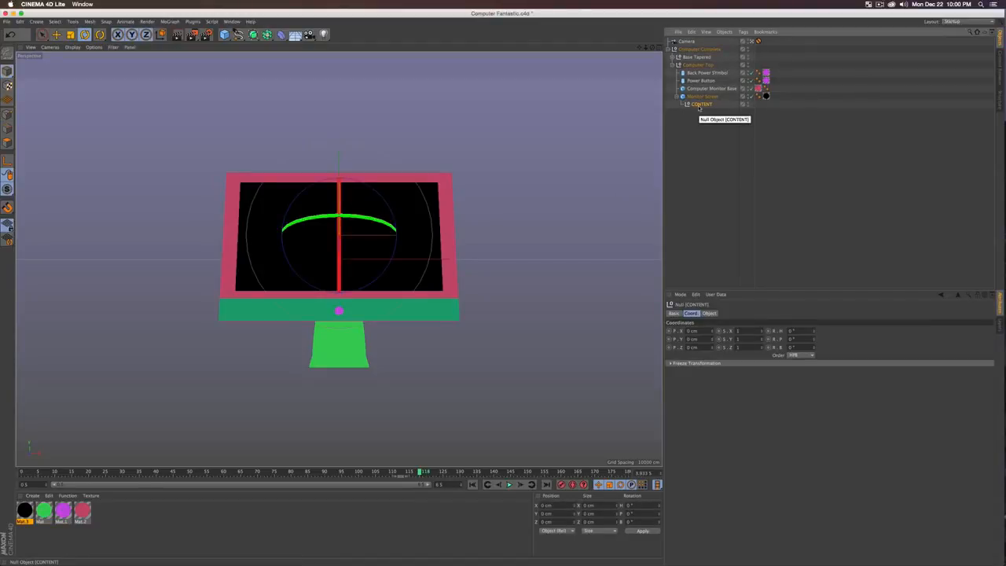
{"action": "right_click", "coordinate": [698, 108]}
{"action": "mouse_move", "coordinate": [729, 115]}
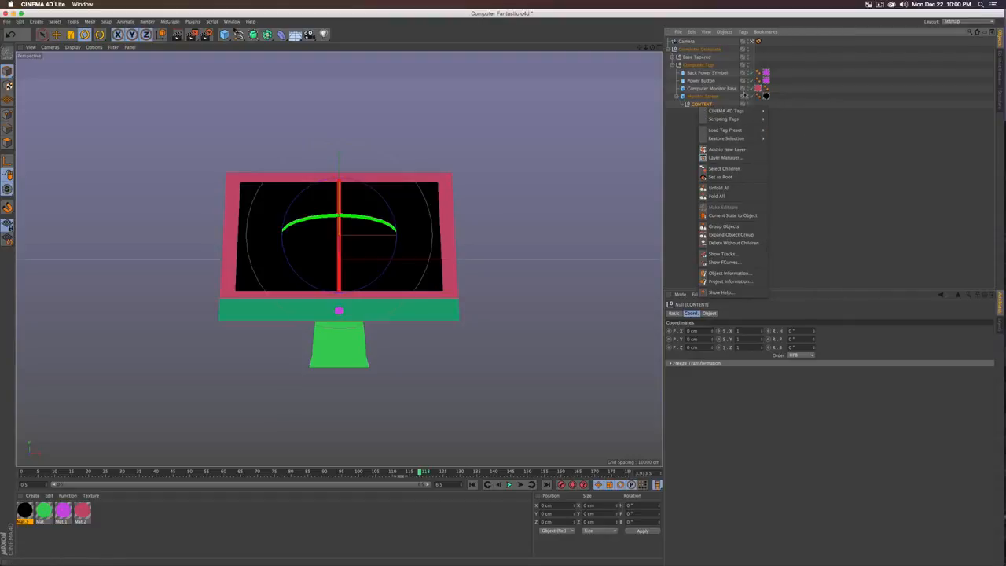
{"action": "left_click", "coordinate": [801, 156]}
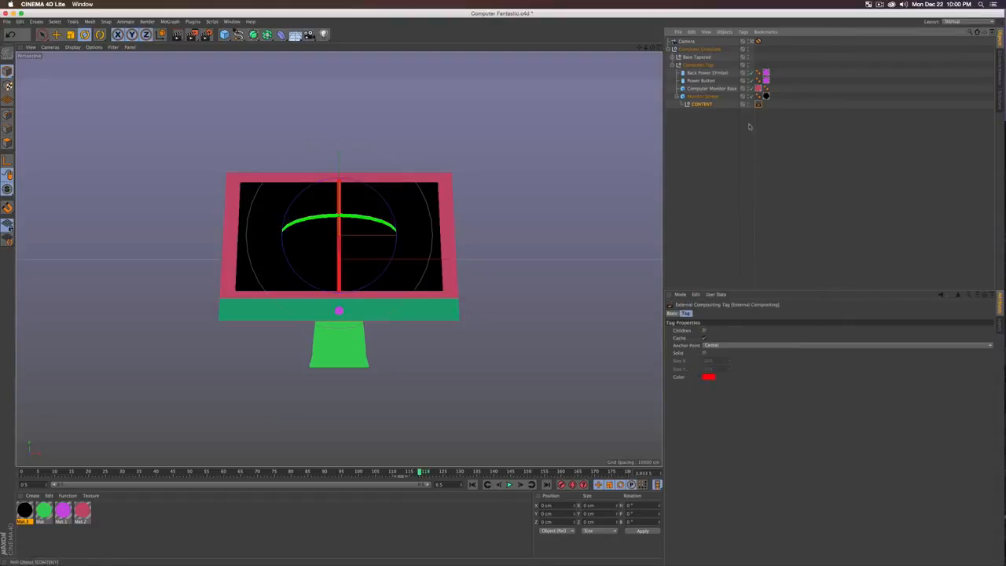
{"action": "left_click", "coordinate": [705, 354]}
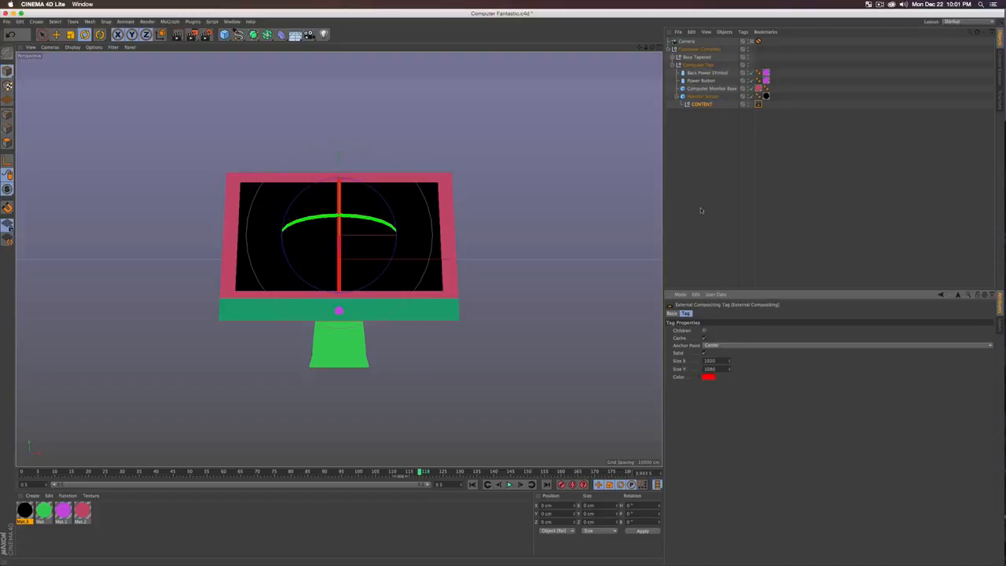
Step: Give Monitor Screen a Compositing tag with object buffer 1 enabled, then save the scene
{"action": "left_click", "coordinate": [703, 97]}
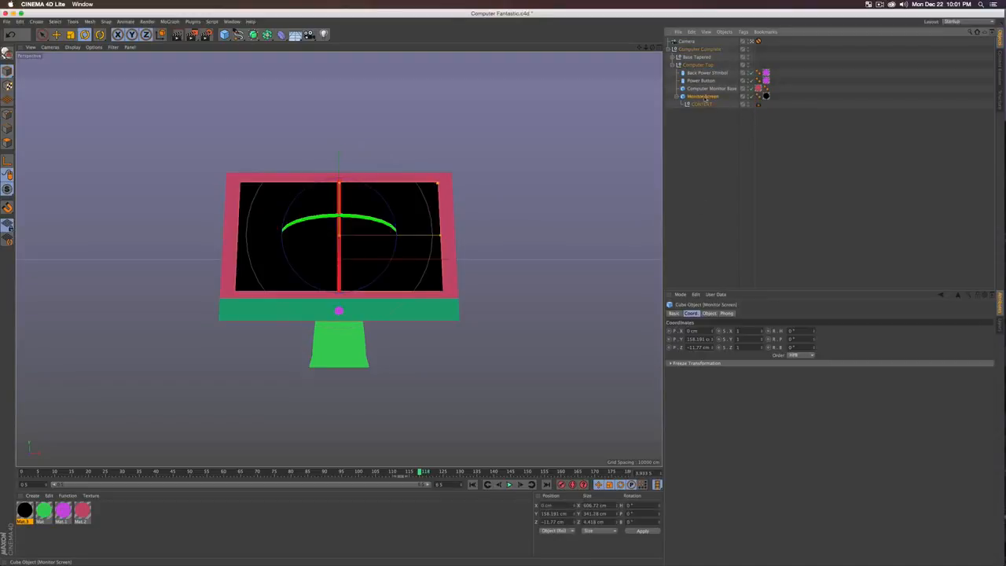
{"action": "right_click", "coordinate": [704, 100]}
{"action": "mouse_move", "coordinate": [711, 101]}
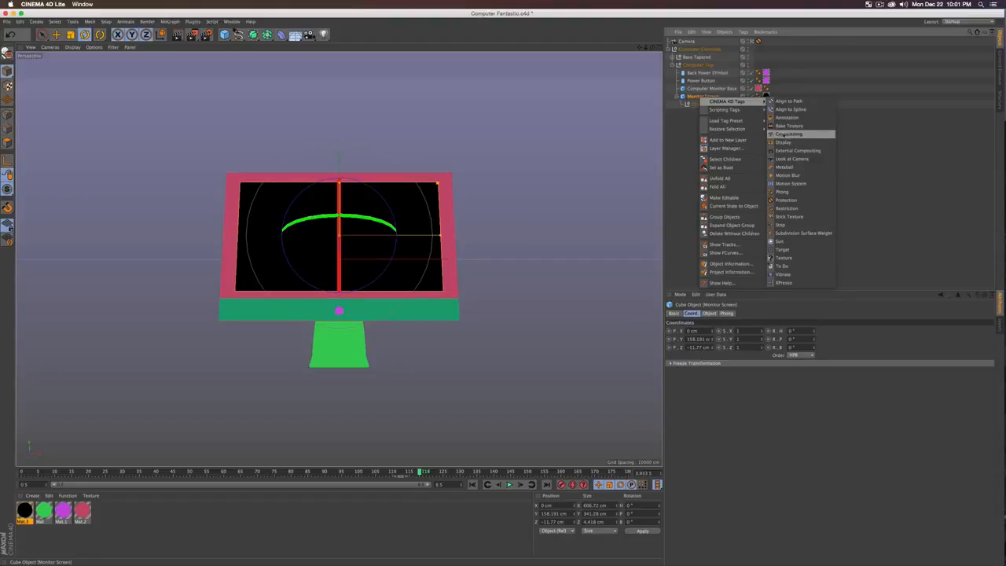
{"action": "left_click", "coordinate": [788, 134]}
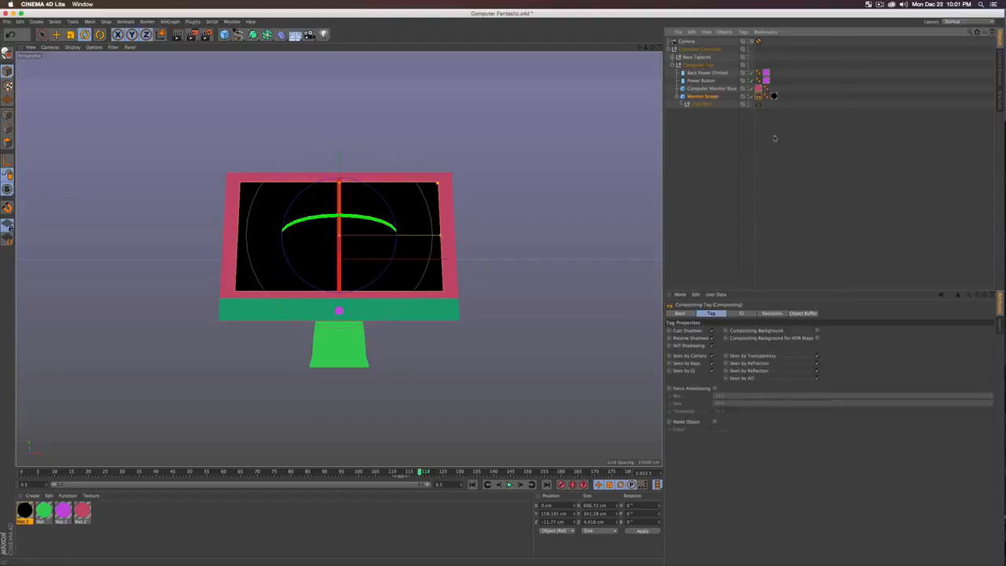
{"action": "left_click", "coordinate": [802, 314]}
{"action": "left_click", "coordinate": [692, 330]}
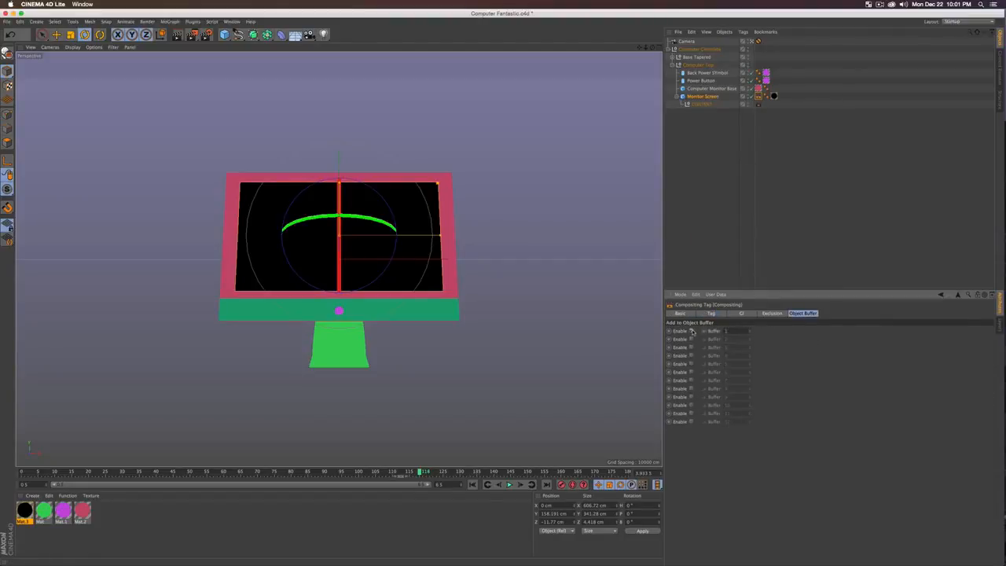
{"action": "left_click", "coordinate": [703, 205]}
{"action": "key", "text": "super+s"}
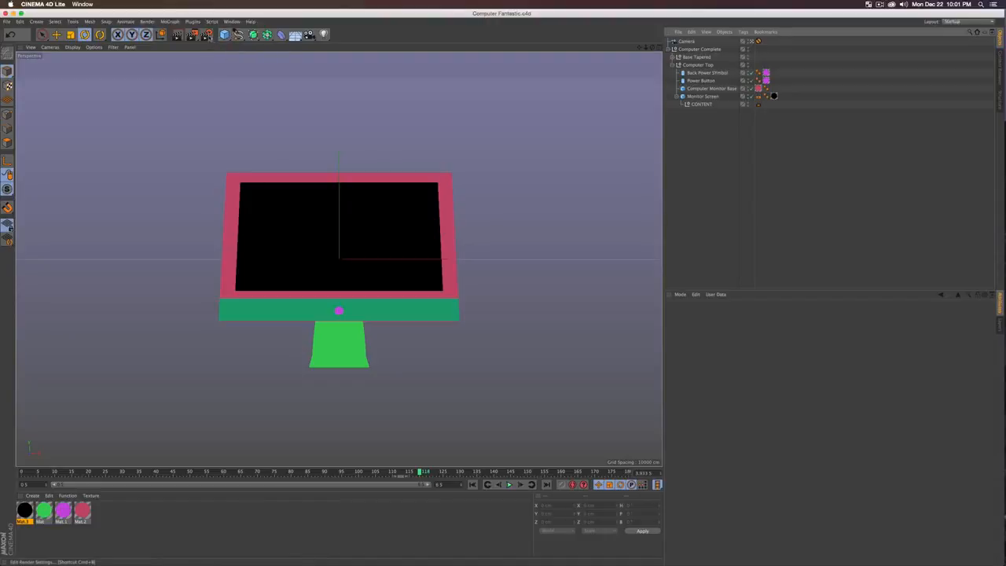
Step: Turn on Multi-Pass in Render Settings and add an Object Buffer pass
{"action": "left_click", "coordinate": [208, 36]}
{"action": "left_click_drag", "start_coordinate": [234, 14], "coordinate": [672, 163]}
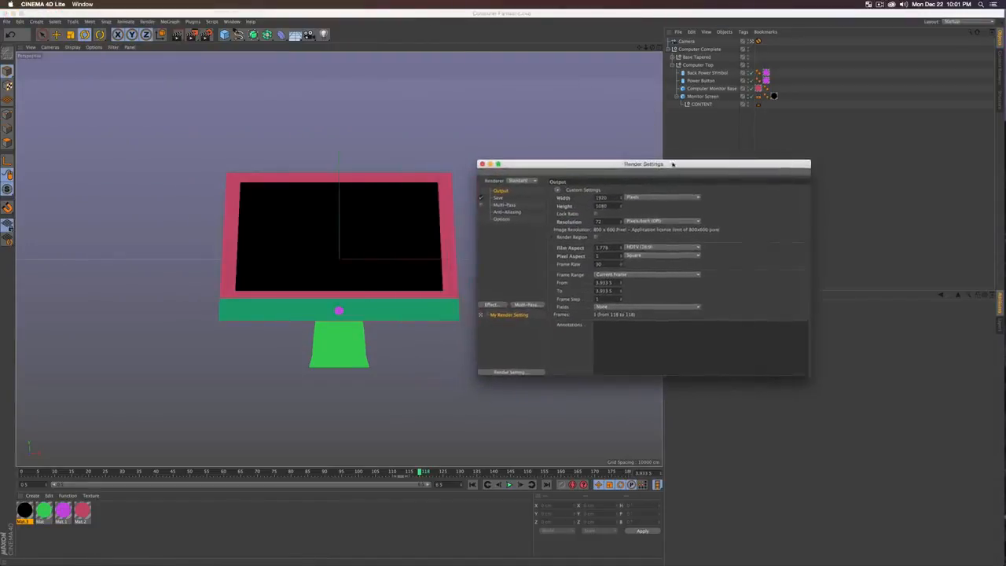
{"action": "left_click", "coordinate": [503, 205]}
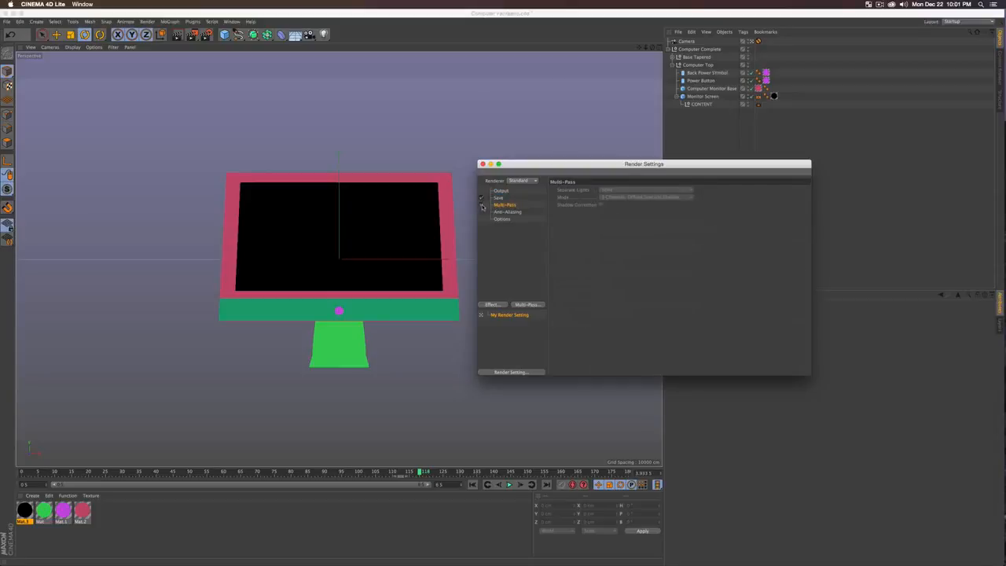
{"action": "left_click", "coordinate": [481, 205]}
{"action": "left_click", "coordinate": [527, 304]}
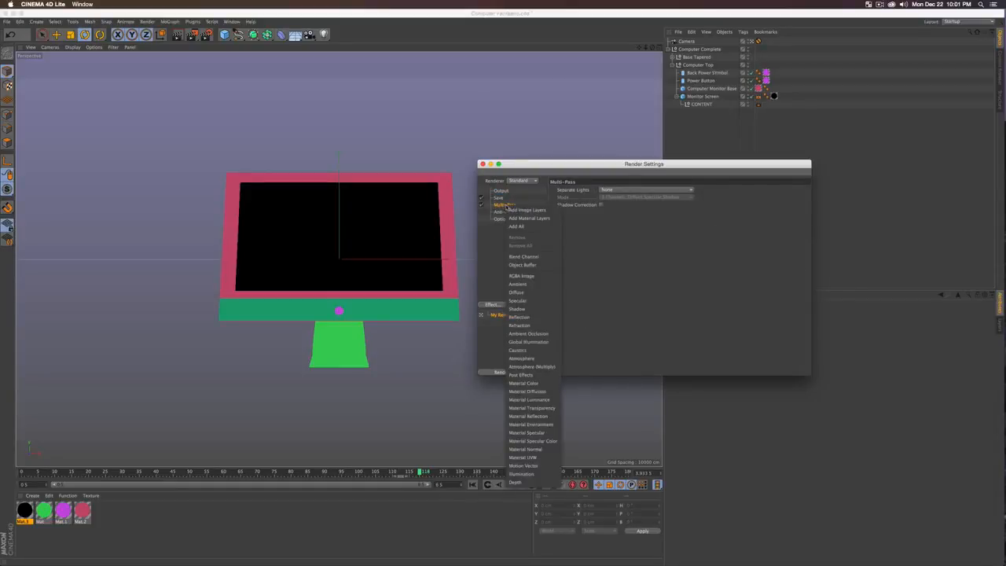
{"action": "left_click", "coordinate": [525, 266]}
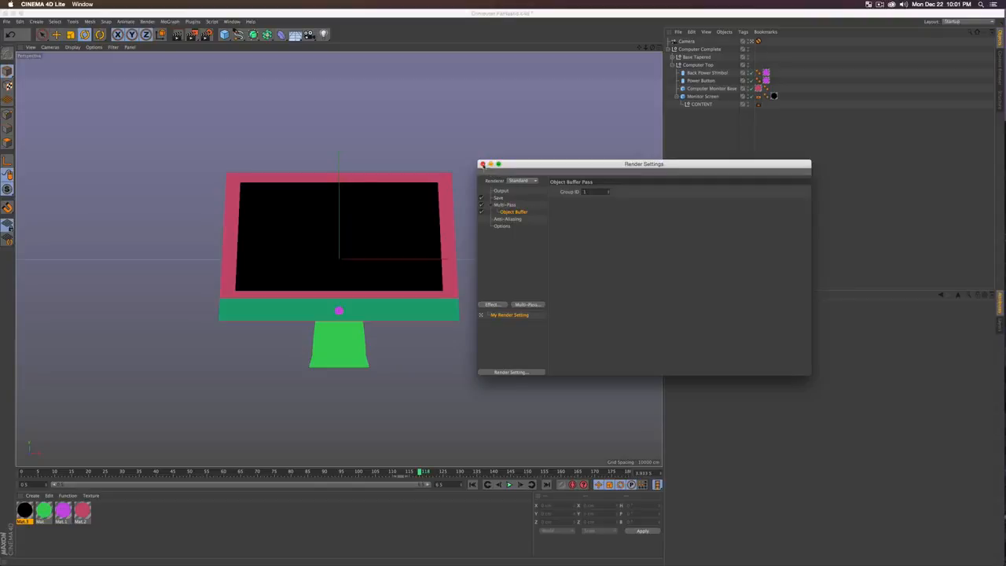
Step: Close Render Settings, save the scene, and switch back to After Effects
{"action": "left_click", "coordinate": [483, 163]}
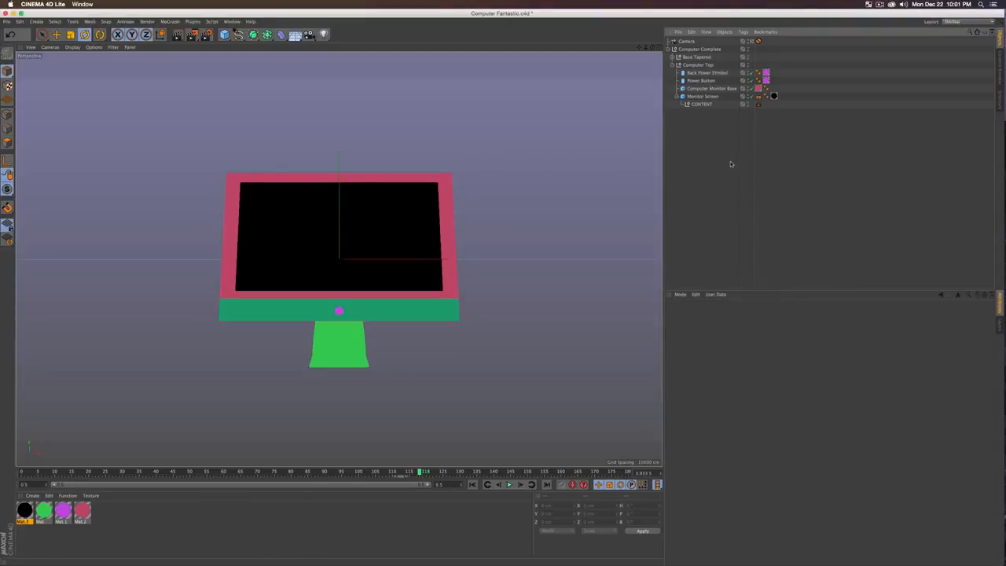
{"action": "key", "text": "super+s"}
{"action": "key", "text": "ctrl+Up"}
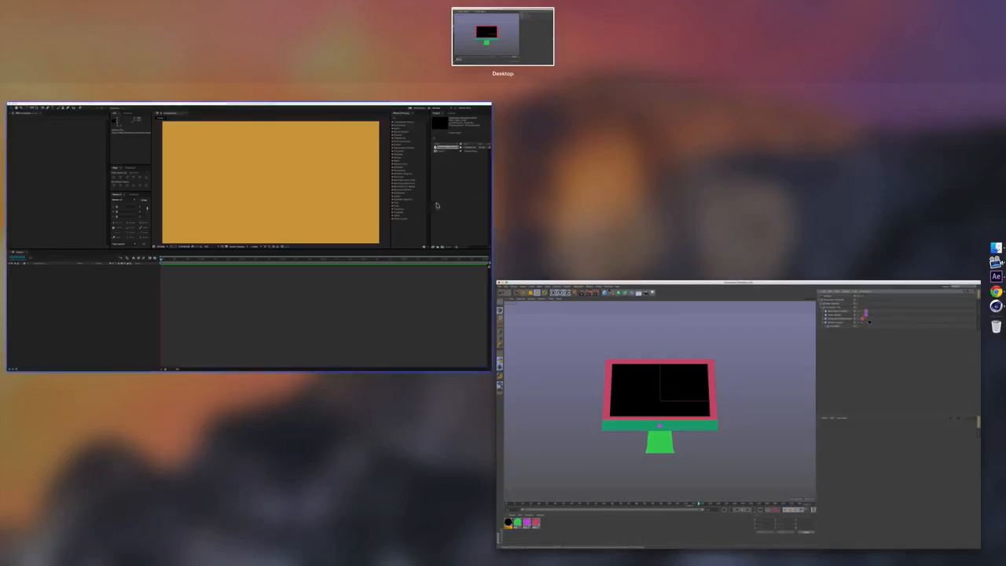
{"action": "left_click", "coordinate": [367, 227]}
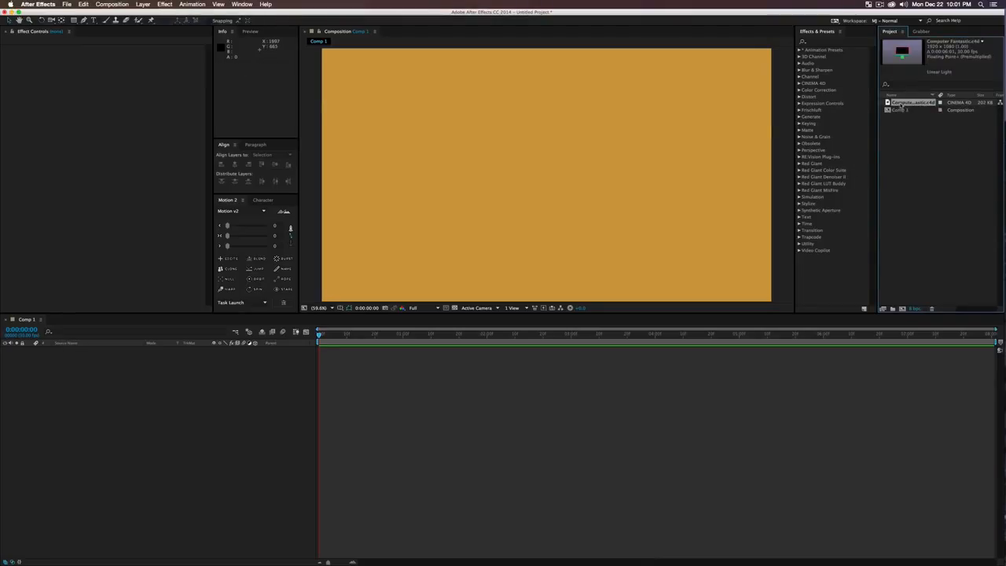
Step: Reload the Computer Fantastic.c4d footage and add it as a layer in Comp 1
{"action": "right_click", "coordinate": [900, 105]}
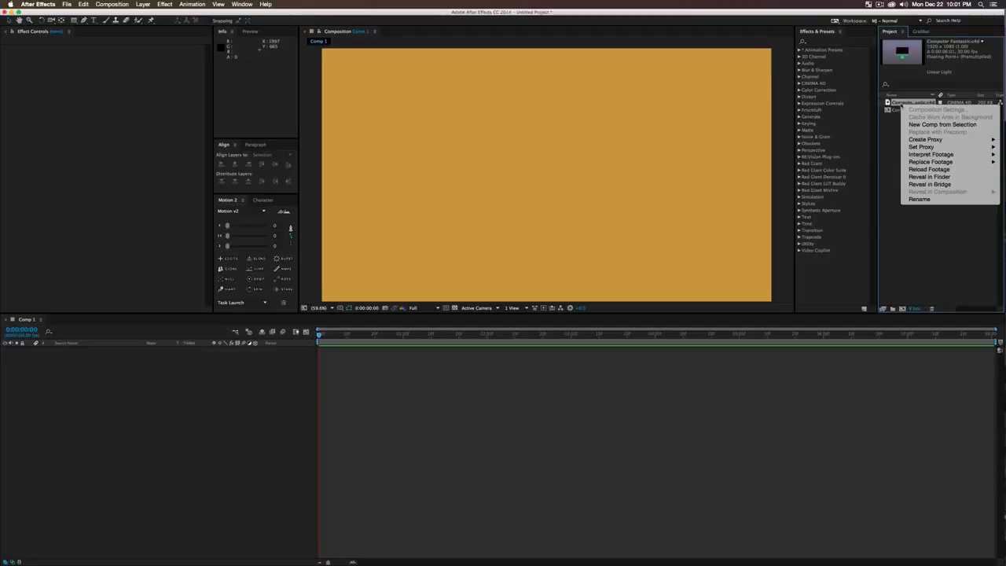
{"action": "left_click", "coordinate": [921, 170]}
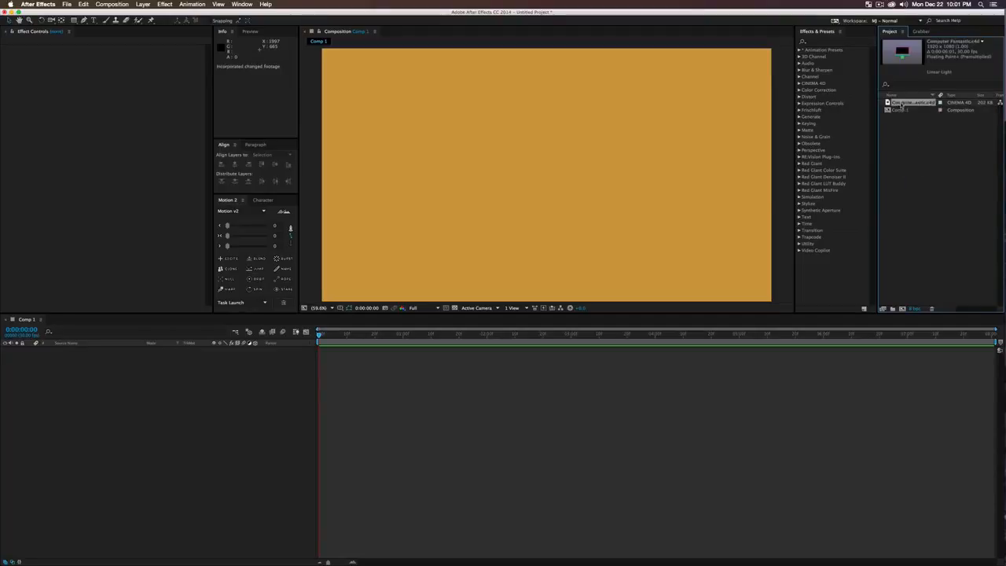
{"action": "left_click_drag", "start_coordinate": [900, 104], "coordinate": [130, 398]}
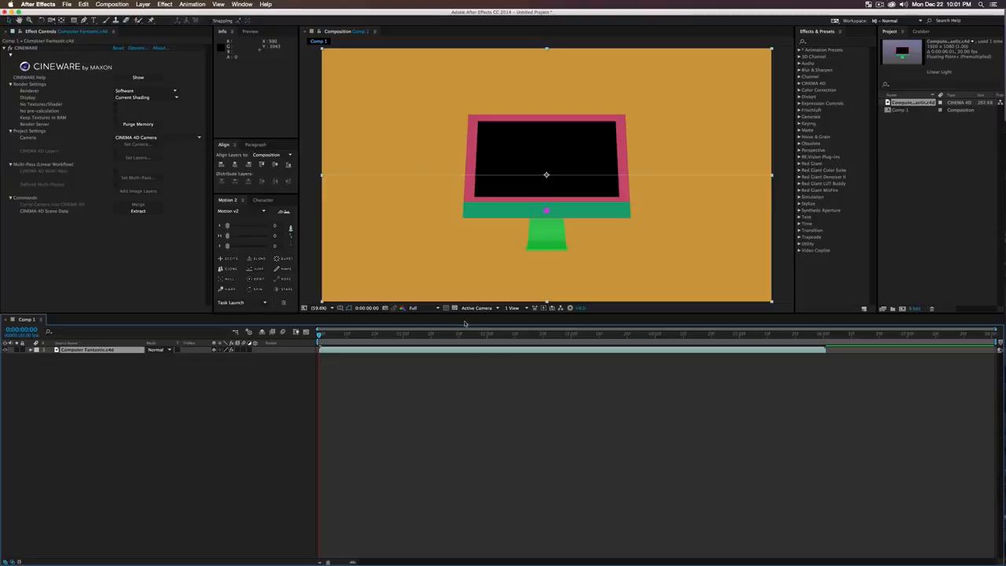
Step: Preview the monitor at a few times, then Extract the Cinema 4D scene data into layers
{"action": "left_click", "coordinate": [484, 335]}
{"action": "left_click", "coordinate": [638, 335]}
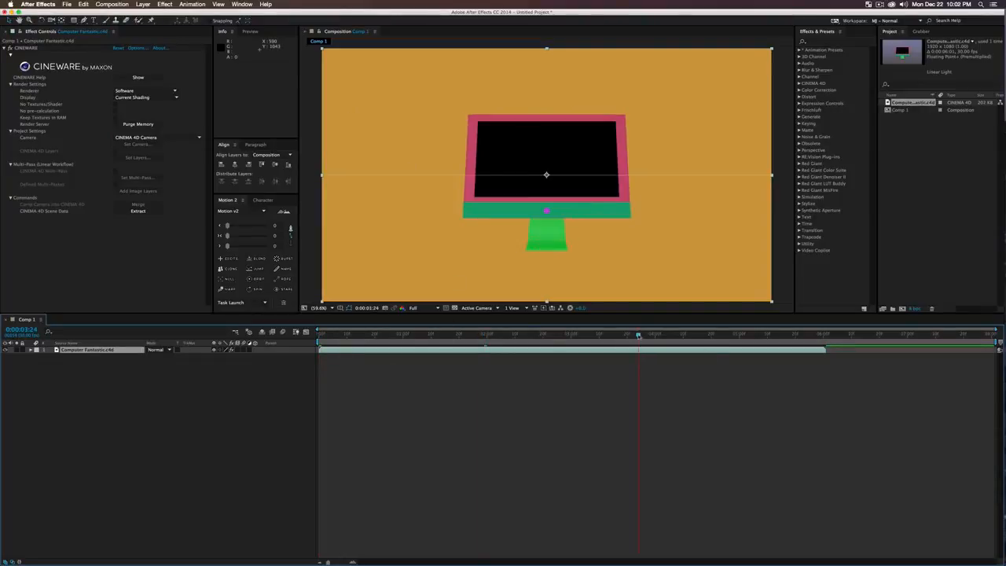
{"action": "left_click", "coordinate": [356, 335]}
{"action": "left_click", "coordinate": [153, 391]}
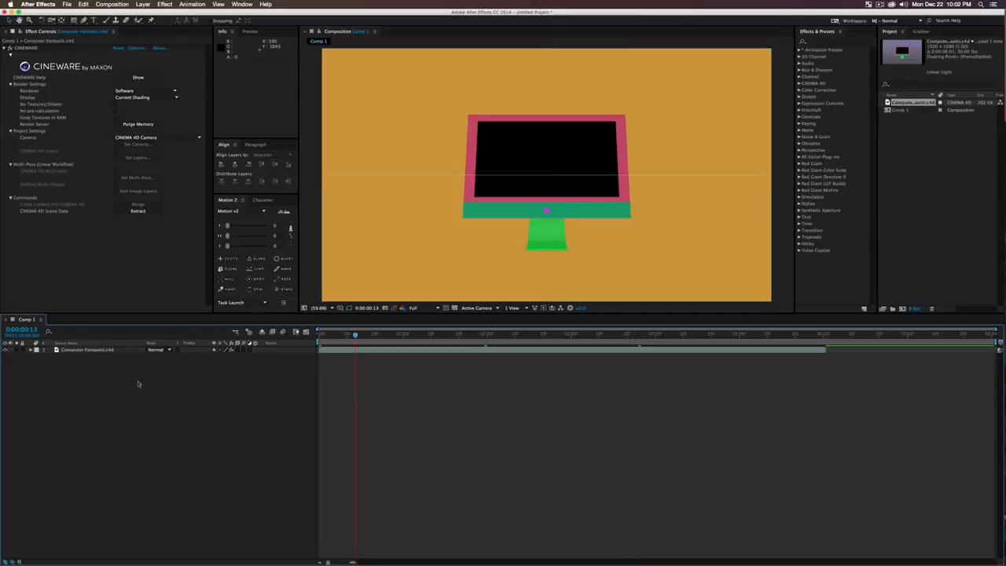
{"action": "left_click", "coordinate": [110, 351]}
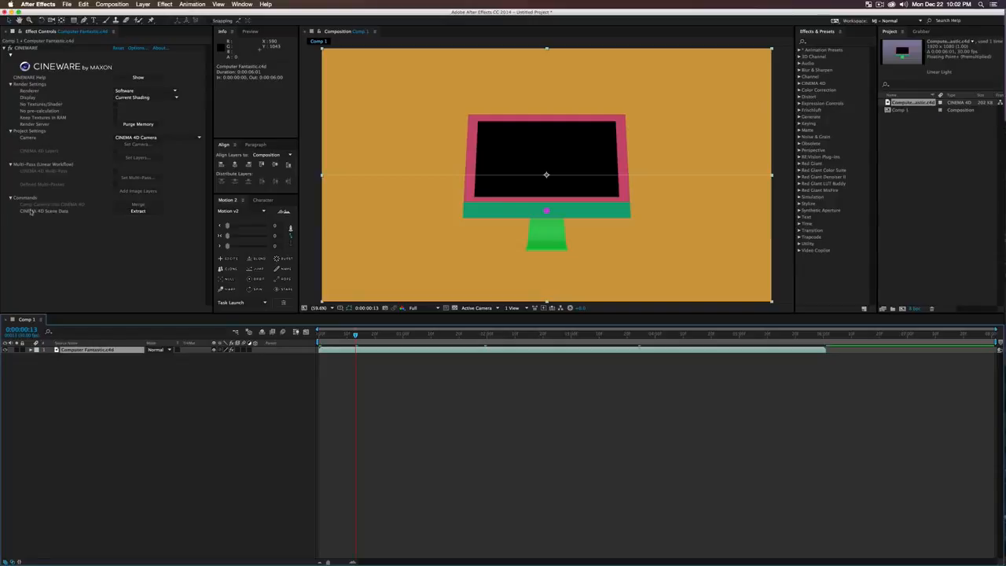
{"action": "left_click", "coordinate": [130, 212]}
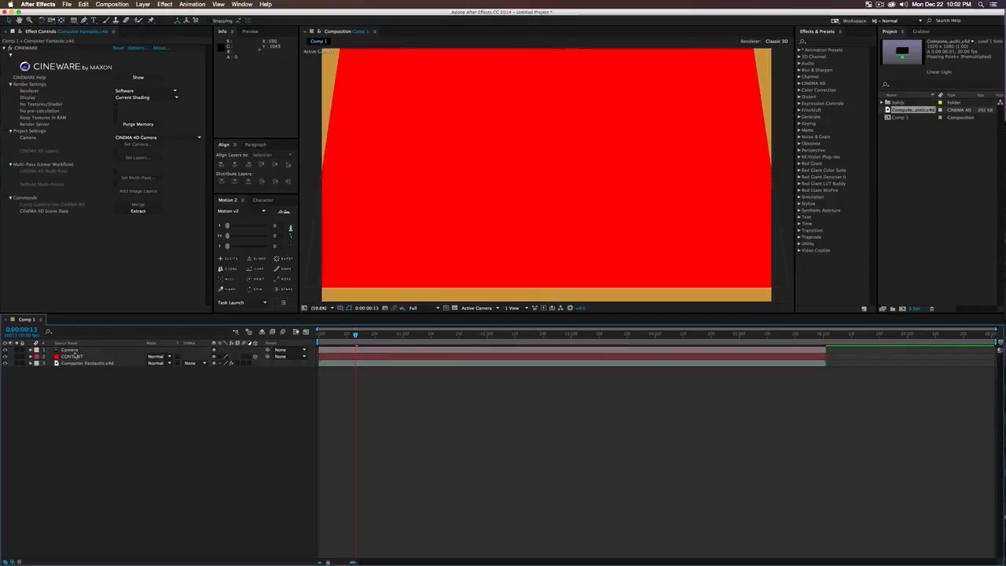
Step: Keyframe CONTENT's Scale at 0:00:03:18, shrinking the red solid to fit the monitor screen
{"action": "left_click", "coordinate": [75, 357]}
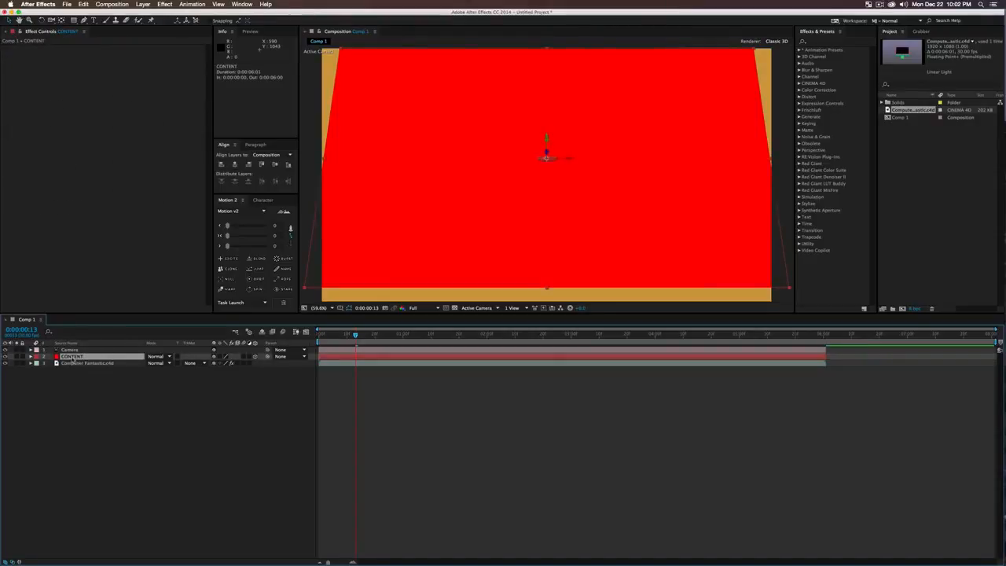
{"action": "key", "text": "s"}
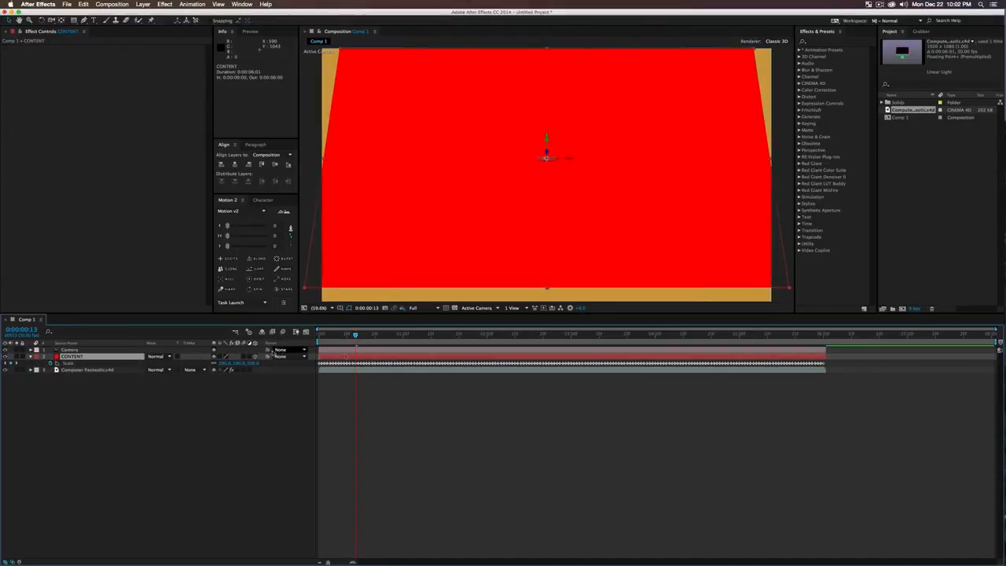
{"action": "key", "text": "space"}
{"action": "left_click", "coordinate": [622, 348]}
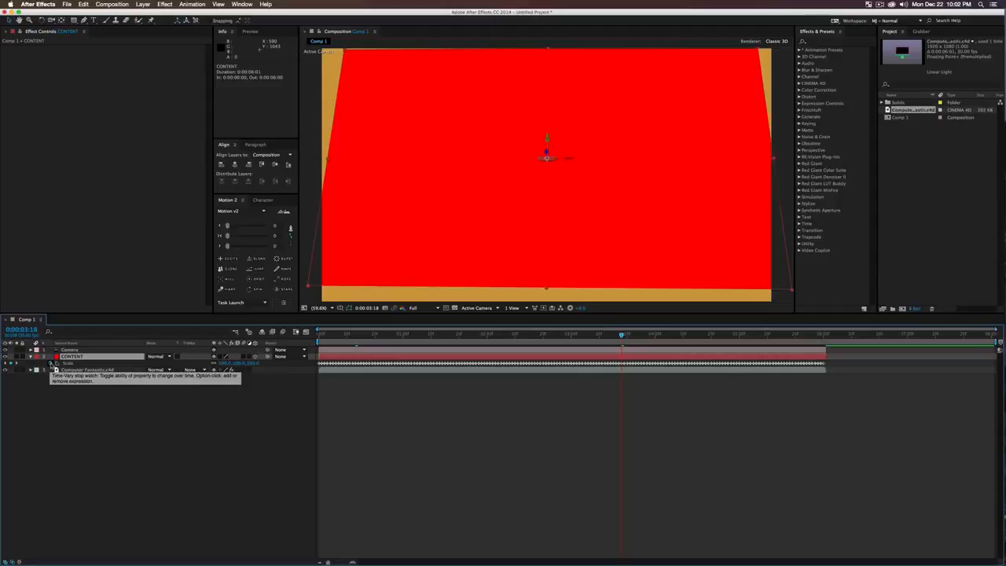
{"action": "left_click", "coordinate": [50, 364]}
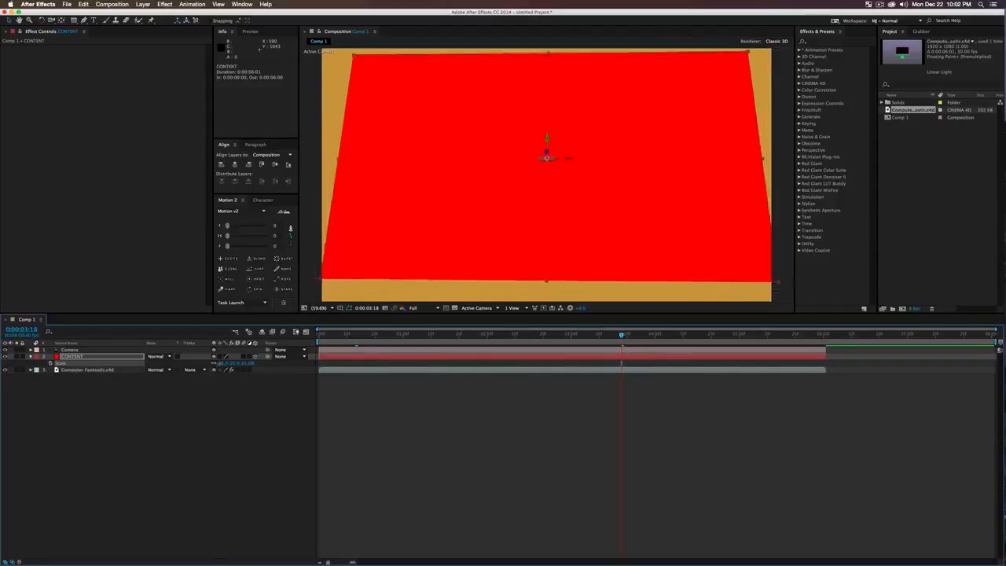
{"action": "left_click_drag", "start_coordinate": [226, 364], "coordinate": [204, 367]}
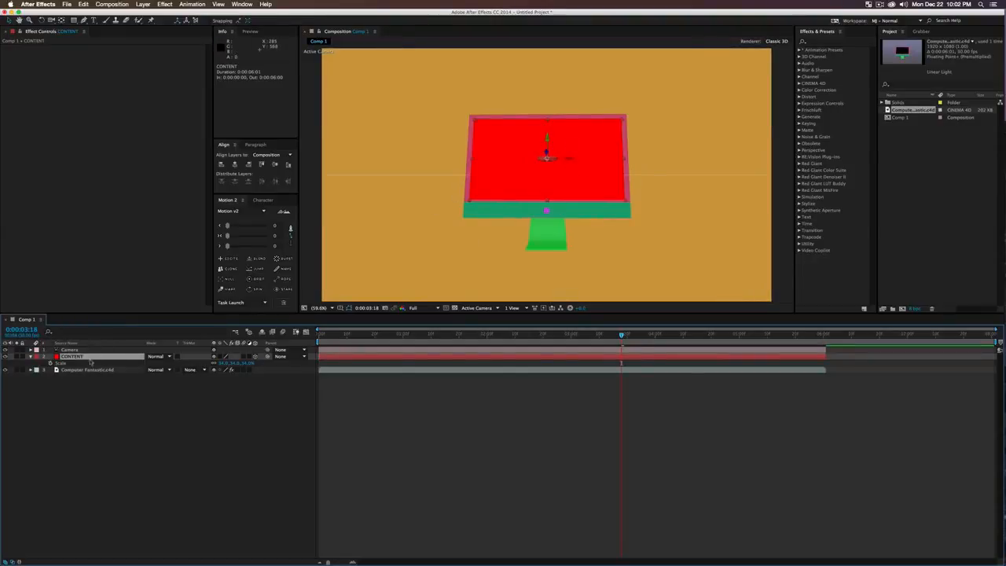
Step: Pre-compose CONTENT as 'Content of SCreen', then select the Computer Fantastic.c4d layer's Cineware settings
{"action": "left_click", "coordinate": [136, 443]}
{"action": "left_click", "coordinate": [72, 359]}
{"action": "key", "text": "super+shift+c"}
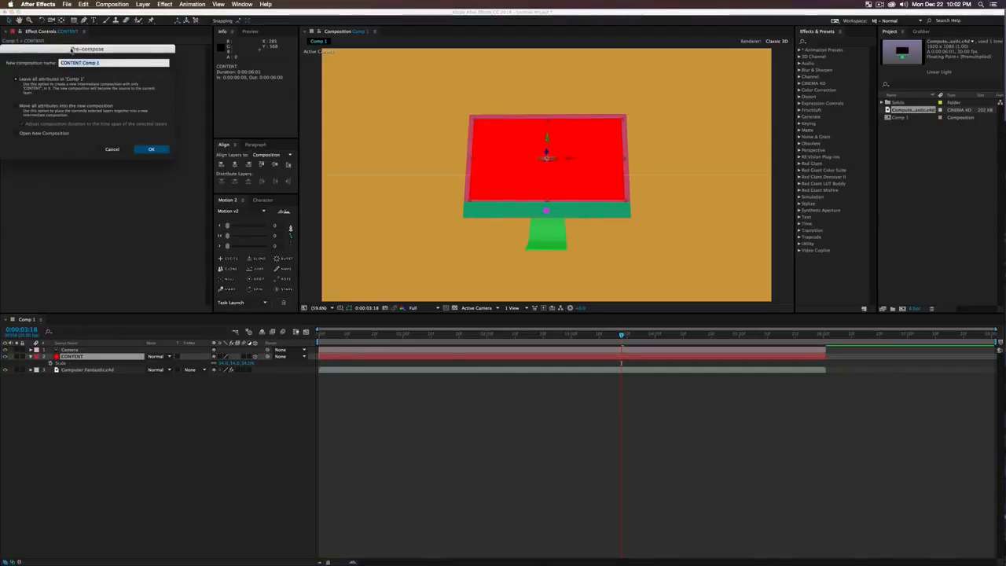
{"action": "left_click_drag", "start_coordinate": [73, 50], "coordinate": [299, 171]}
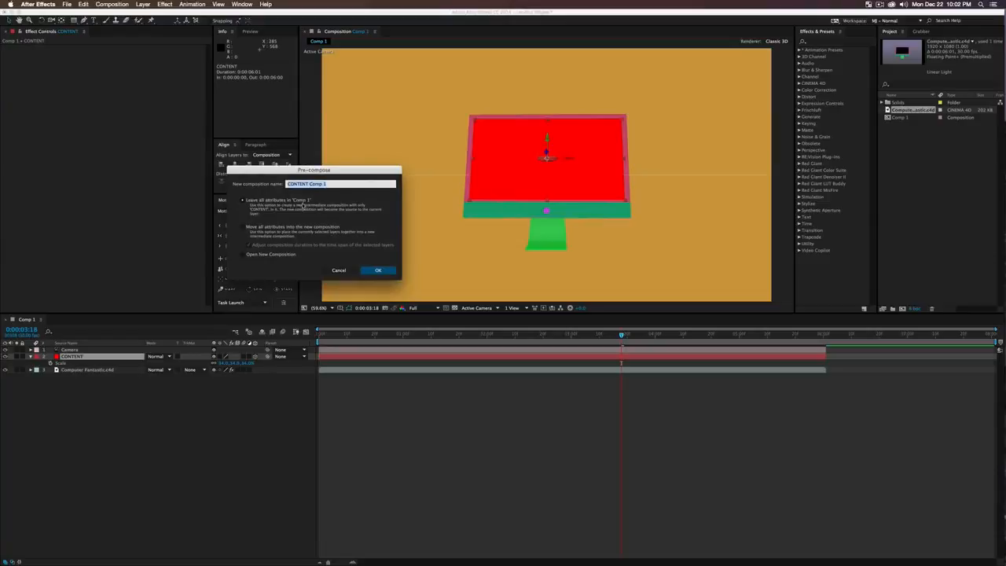
{"action": "type", "text": "Content of SCreen"}
{"action": "key", "text": "Return"}
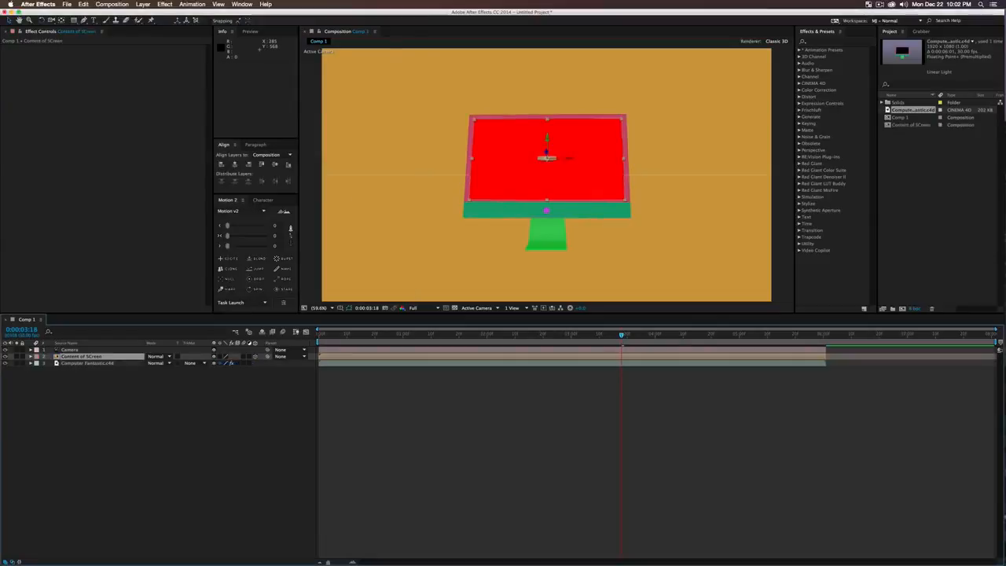
{"action": "left_click", "coordinate": [128, 393]}
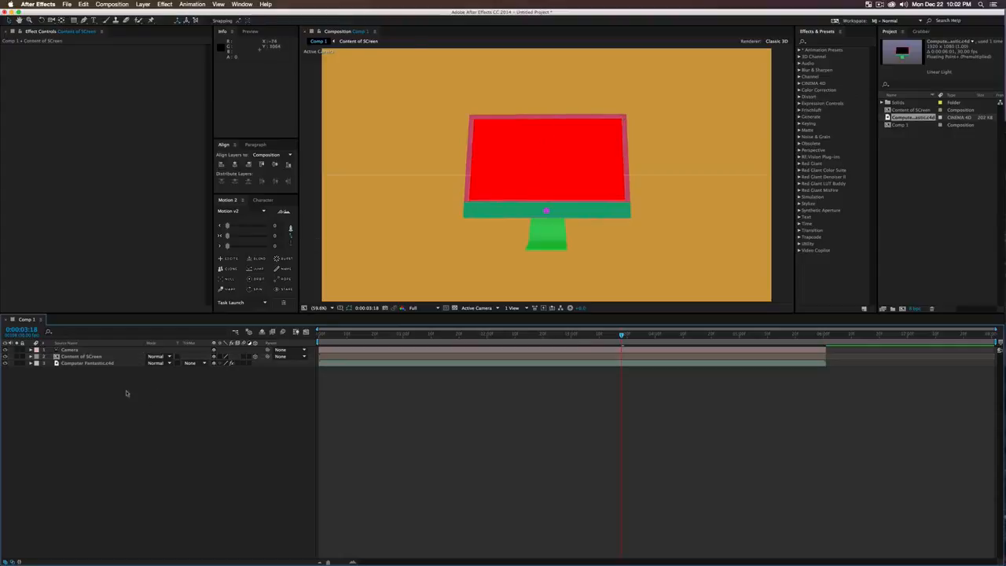
{"action": "left_click", "coordinate": [83, 364]}
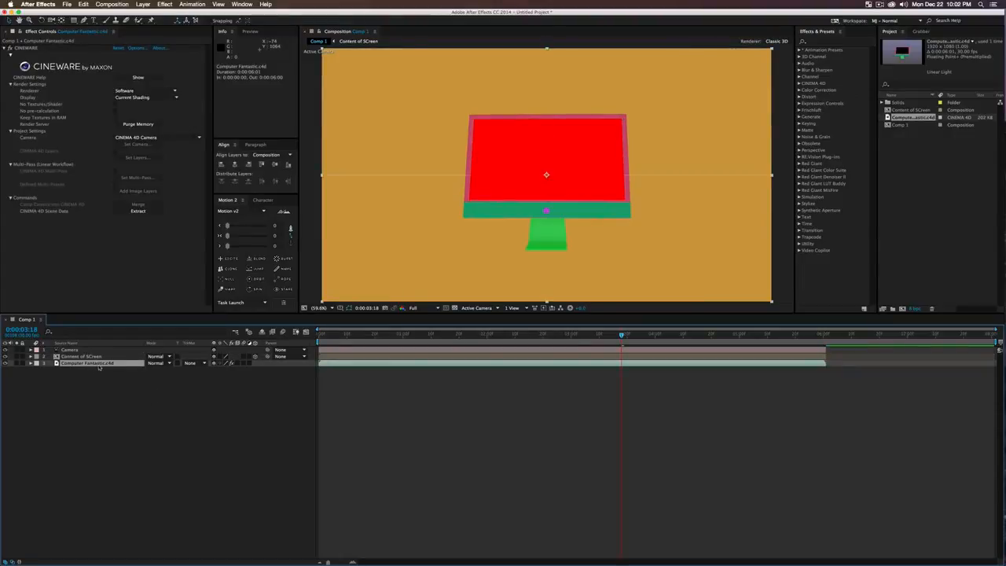
Step: Duplicate the Computer Fantastic.c4d layer above Content of SCreen and set its renderer to Standard (Final)
{"action": "key", "text": "super+d"}
{"action": "left_click_drag", "start_coordinate": [98, 365], "coordinate": [83, 356]}
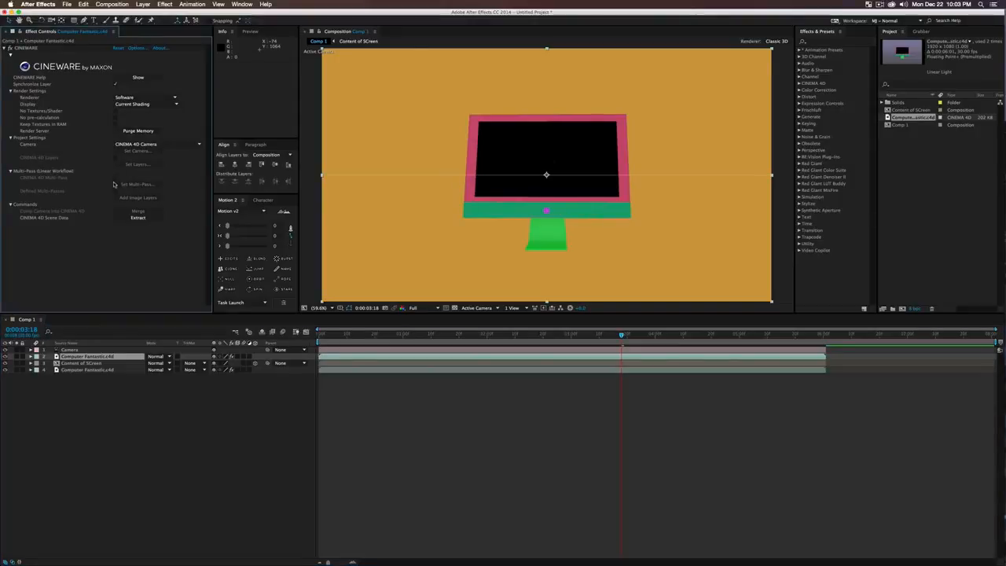
{"action": "left_click", "coordinate": [130, 99]}
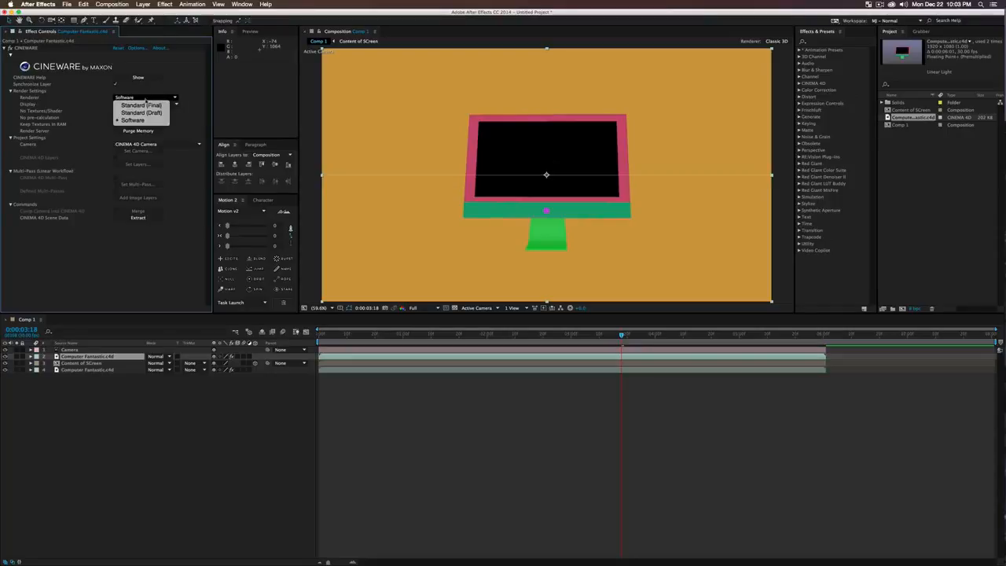
{"action": "left_click", "coordinate": [136, 105]}
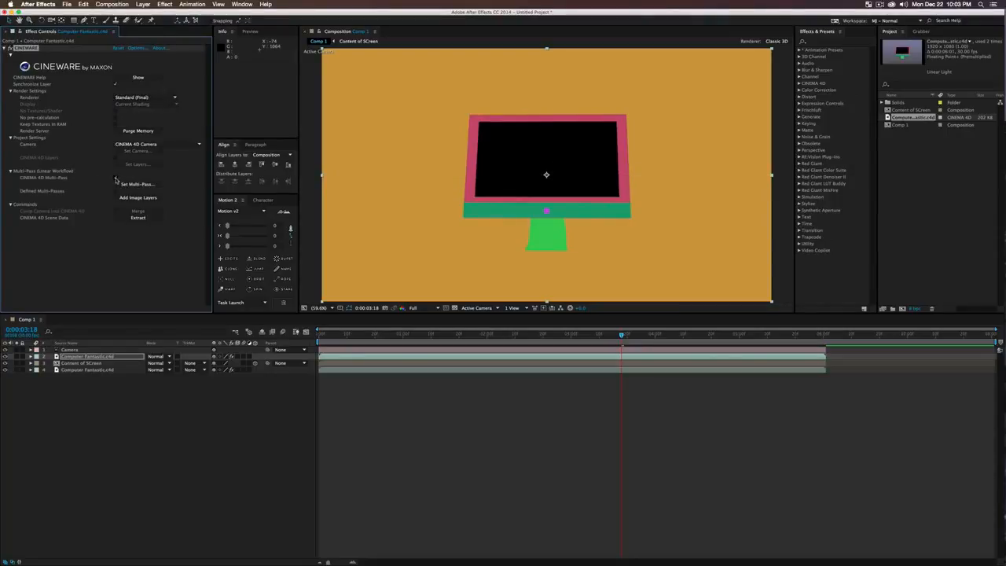
Step: Set the duplicate's Cinema 4D multi-pass to Object Buffer
{"action": "left_click", "coordinate": [135, 184]}
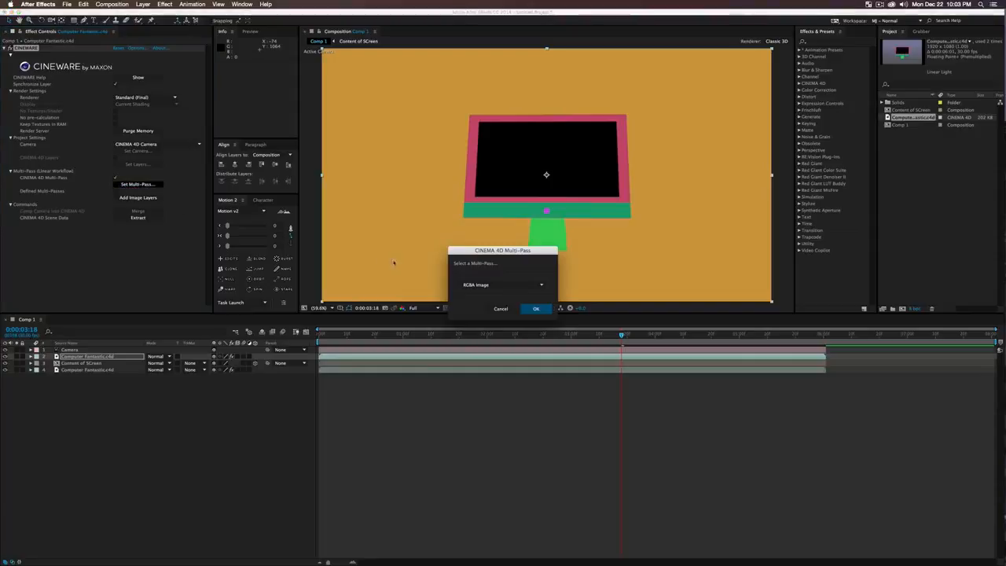
{"action": "left_click", "coordinate": [478, 284]}
{"action": "left_click", "coordinate": [469, 293]}
{"action": "left_click", "coordinate": [538, 310]}
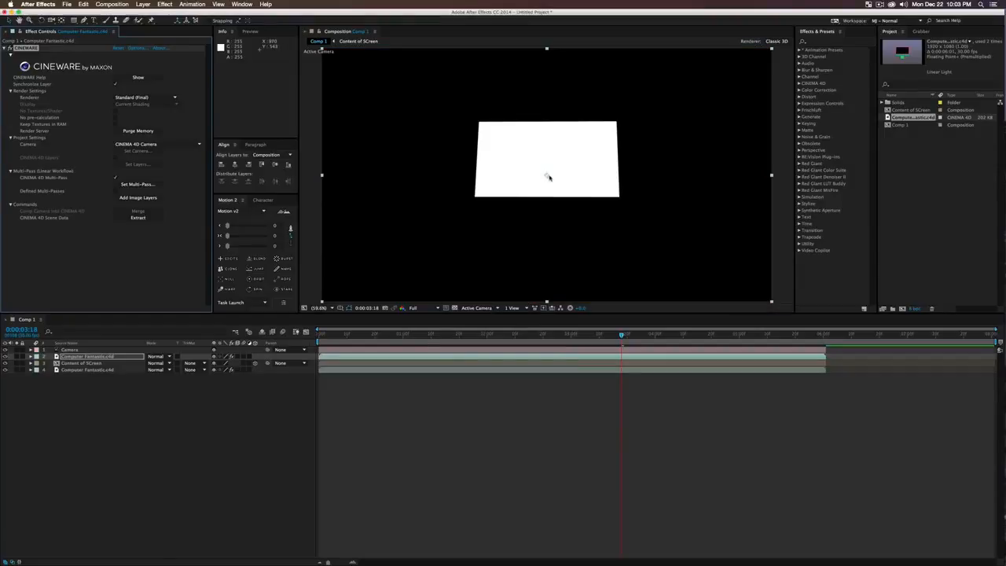
{"action": "left_click", "coordinate": [63, 364]}
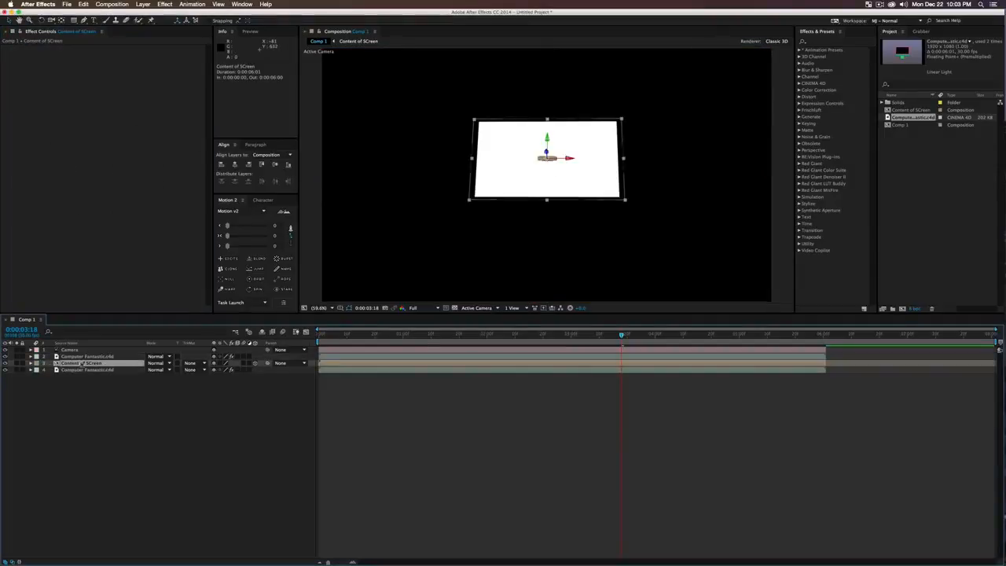
Step: Set Content of SCreen's track matte to Luma Matte 'Computer Fantastic.c4d' and save the project as 'asdfsdf'
{"action": "left_click", "coordinate": [192, 363]}
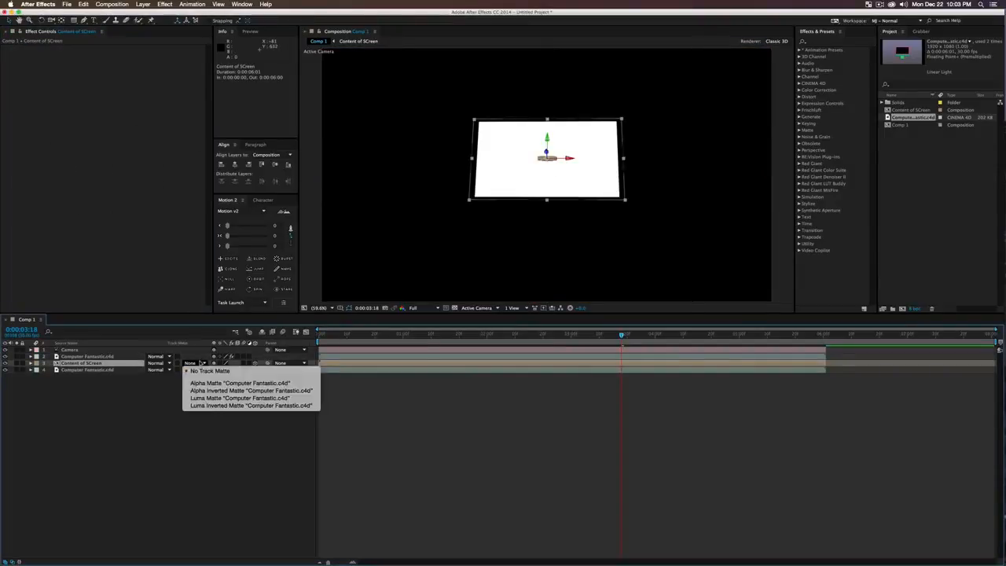
{"action": "left_click", "coordinate": [218, 398]}
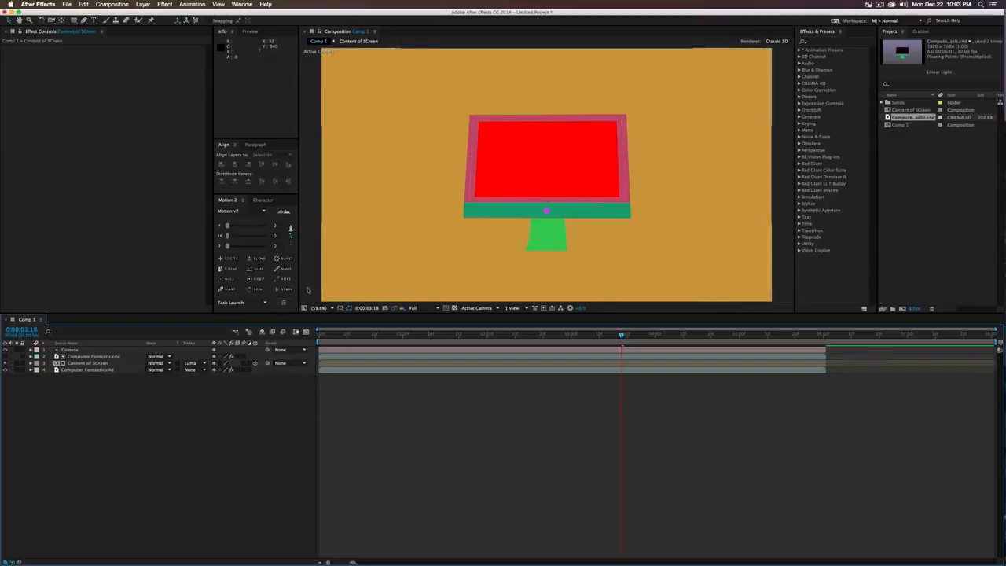
{"action": "key", "text": "super+s"}
{"action": "type", "text": "asdfsdf"}
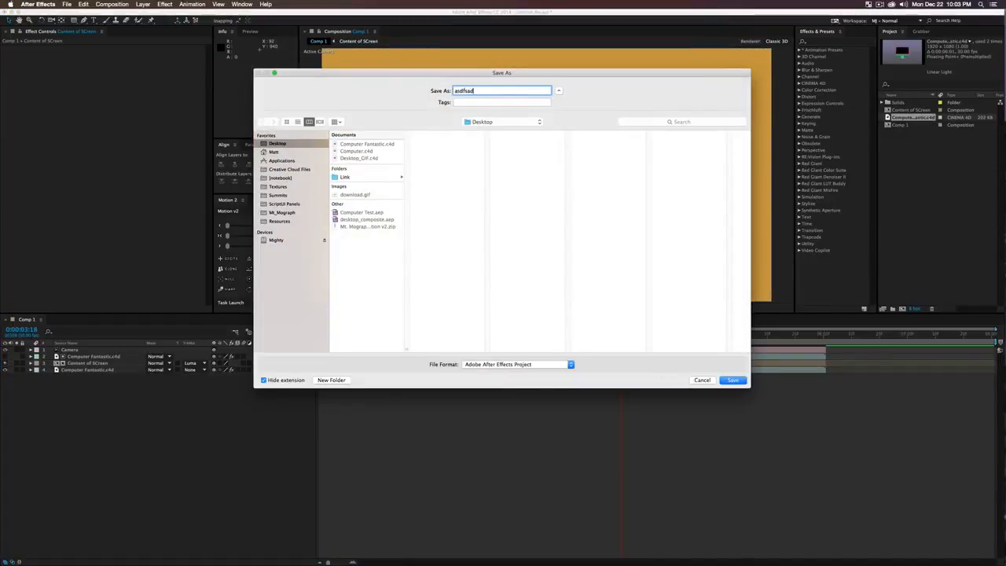
{"action": "key", "text": "Return"}
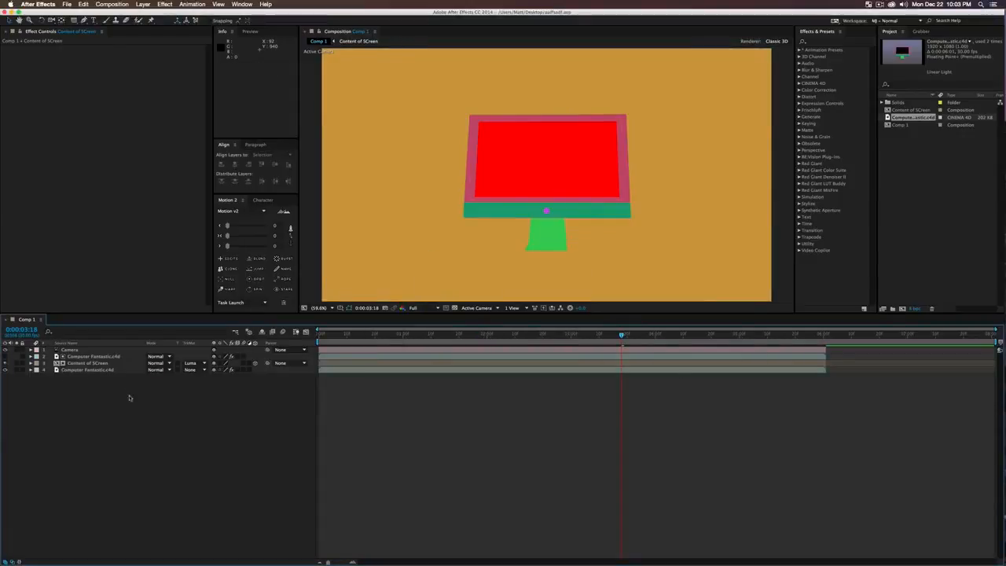
Step: Inside Content of SCreen, replace the red CONTENT layer with a new blue solid
{"action": "double_click", "coordinate": [87, 363]}
{"action": "left_click", "coordinate": [86, 351]}
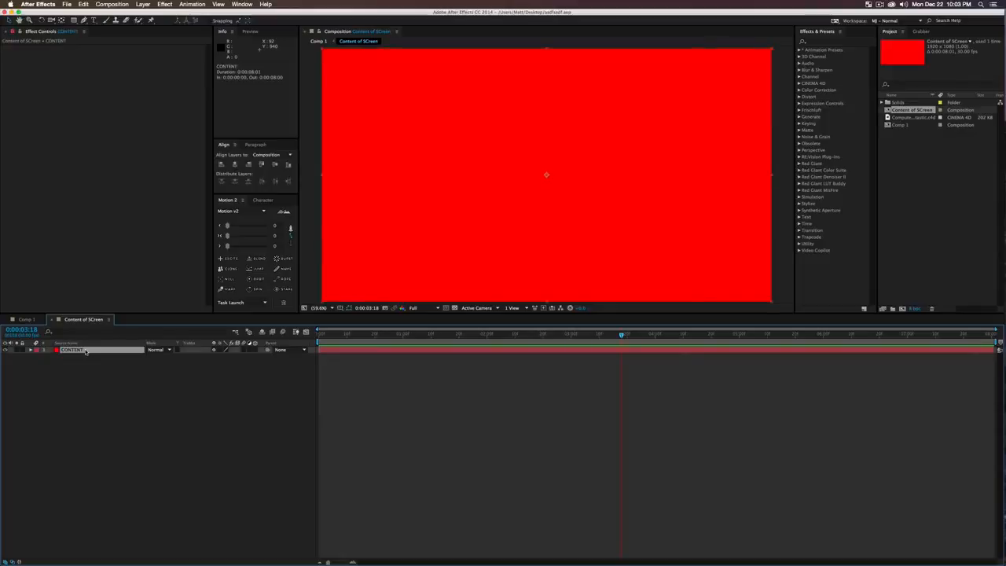
{"action": "key", "text": "Delete"}
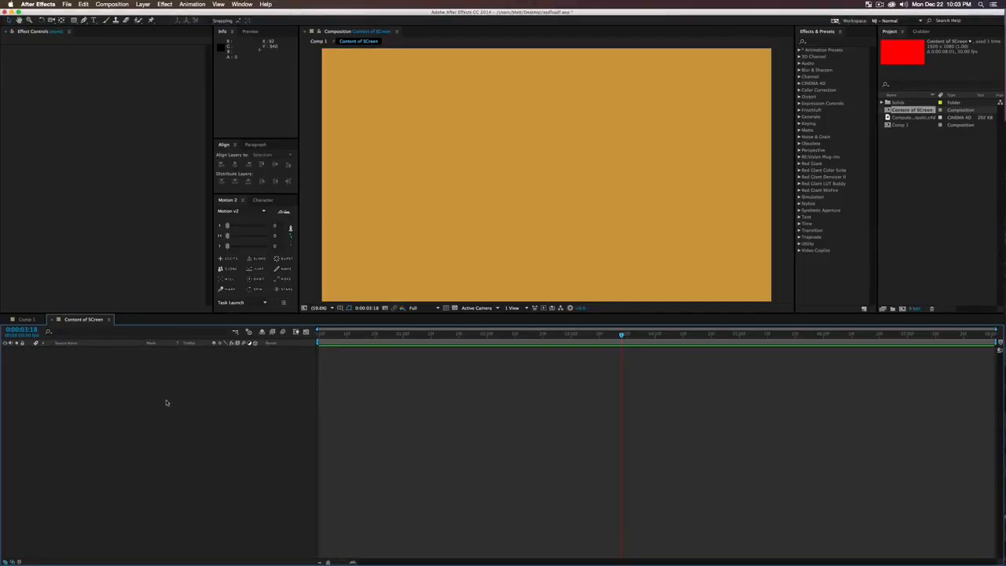
{"action": "key", "text": "ctrl+y"}
{"action": "left_click", "coordinate": [86, 178]}
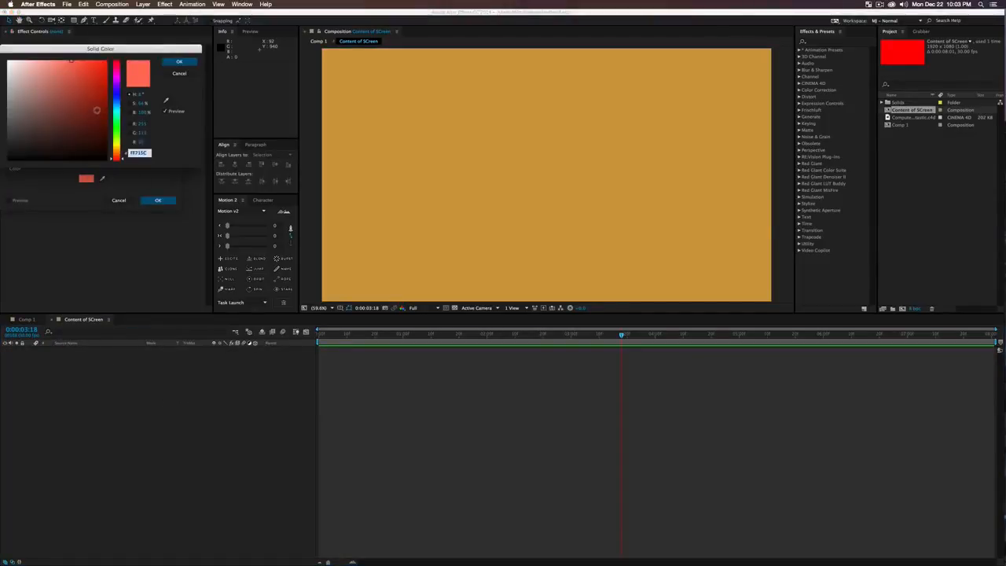
{"action": "left_click", "coordinate": [89, 97]}
{"action": "left_click_drag", "start_coordinate": [118, 79], "coordinate": [118, 98]}
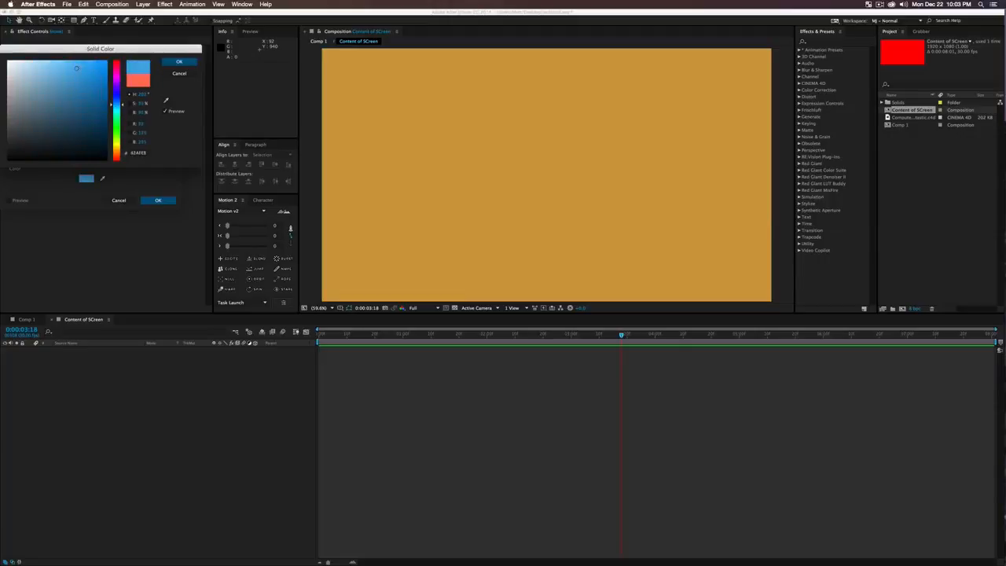
{"action": "left_click", "coordinate": [179, 61]}
{"action": "left_click", "coordinate": [159, 200]}
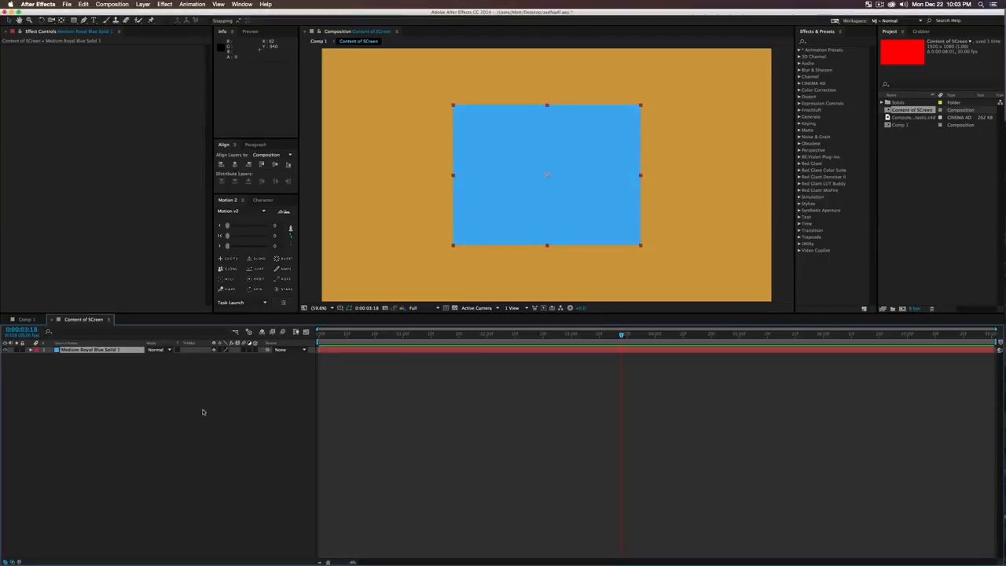
Step: Scale the blue solid up to fill the frame
{"action": "left_click", "coordinate": [202, 409]}
{"action": "left_click", "coordinate": [543, 218]}
{"action": "left_click_drag", "start_coordinate": [641, 246], "coordinate": [829, 394]}
{"action": "left_click", "coordinate": [284, 451]}
Step: Add centred paragraph text 'did this work?' at about 193 px across the blue card
{"action": "key", "text": "super+t"}
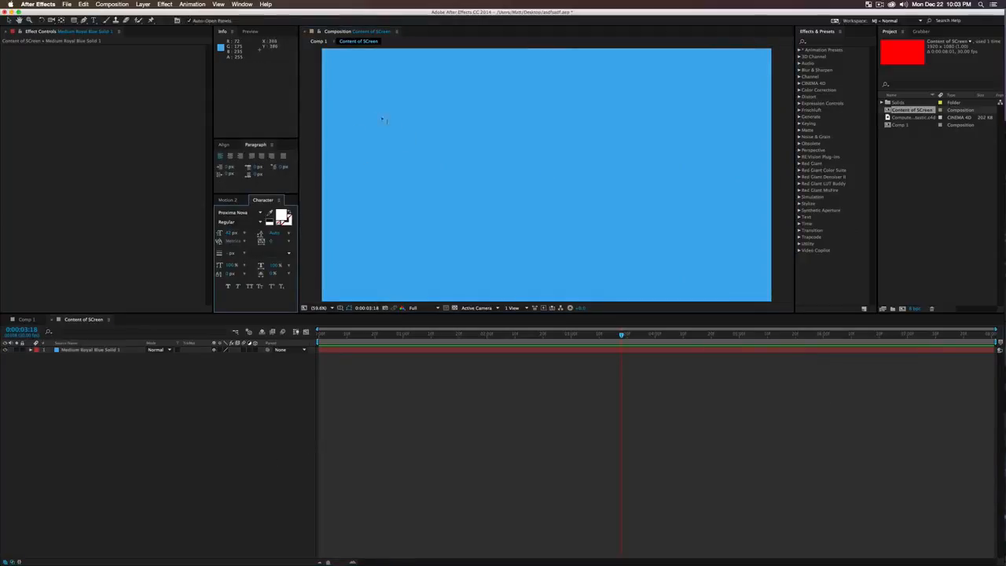
{"action": "left_click_drag", "start_coordinate": [369, 104], "coordinate": [737, 256]}
{"action": "type", "text": "did this work?"}
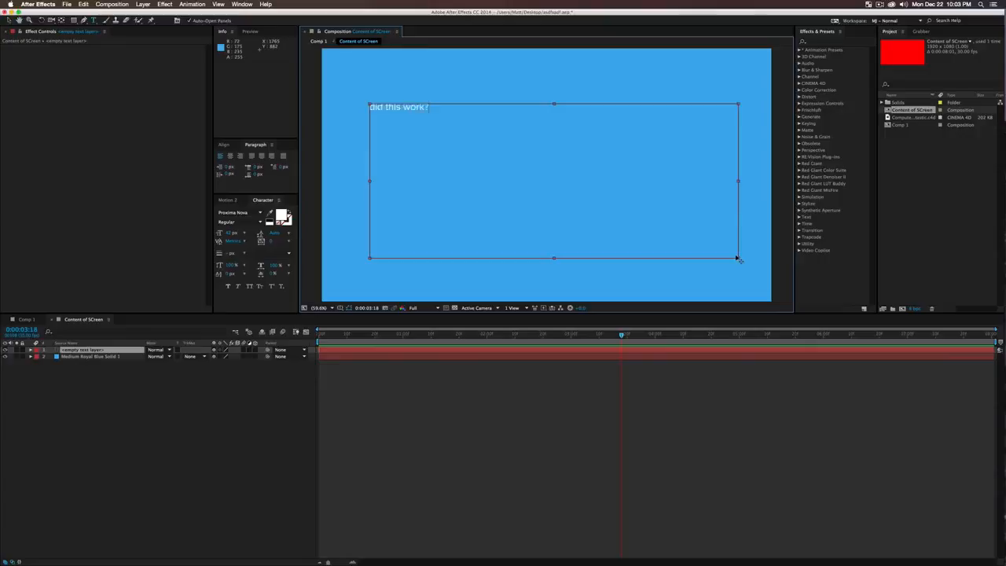
{"action": "key", "text": "super+a"}
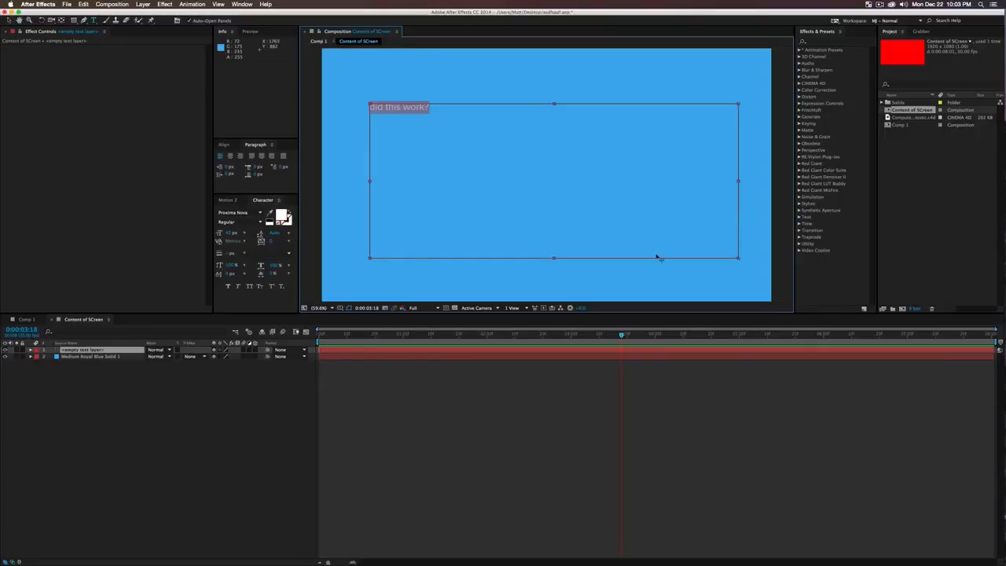
{"action": "left_click", "coordinate": [230, 156]}
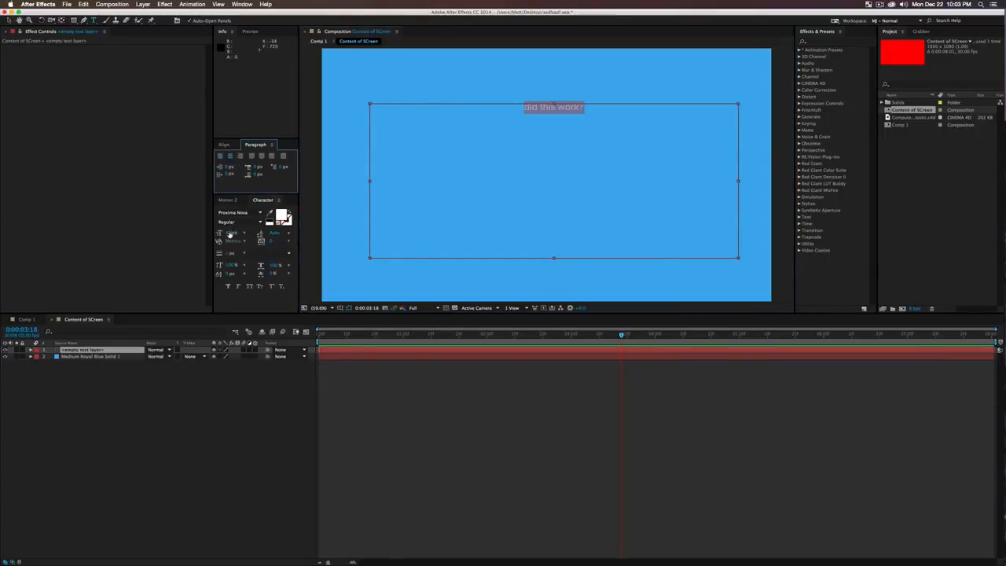
{"action": "left_click_drag", "start_coordinate": [229, 233], "coordinate": [288, 234]}
{"action": "left_click", "coordinate": [206, 385]}
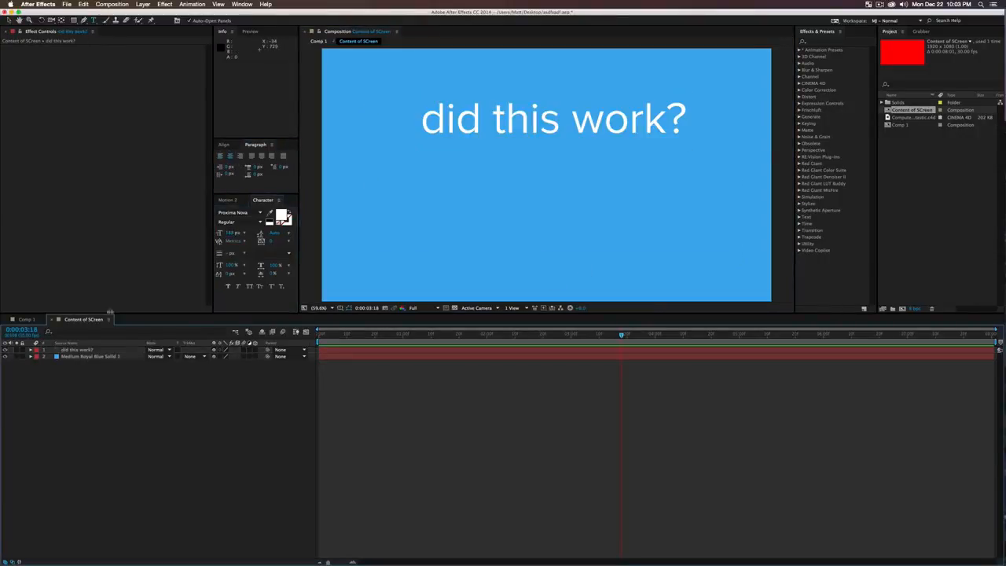
Step: Re-enter the text for a final edit, then return to Comp 1
{"action": "key", "text": "super+t"}
{"action": "double_click", "coordinate": [561, 132]}
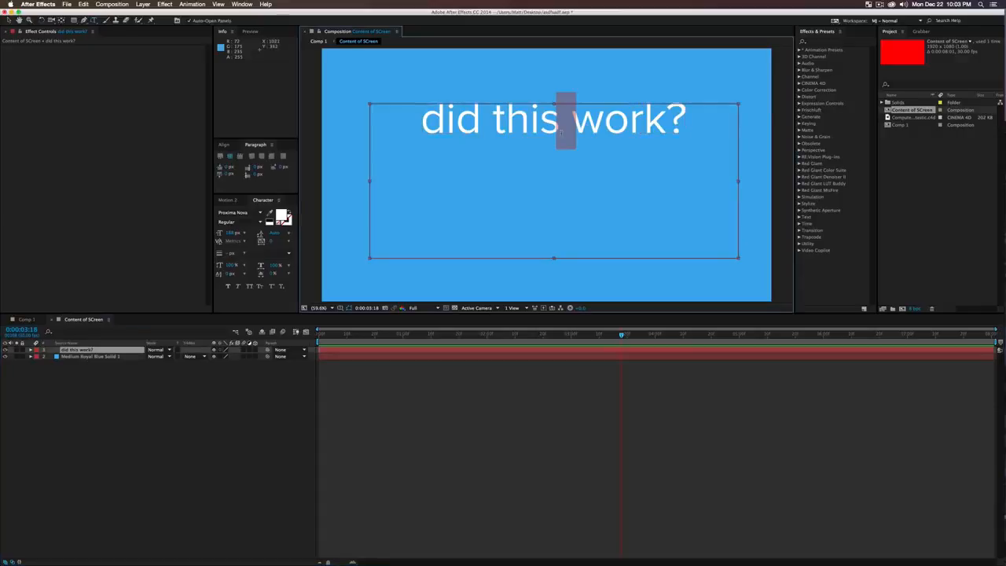
{"action": "left_click", "coordinate": [137, 503]}
{"action": "left_click", "coordinate": [27, 319]}
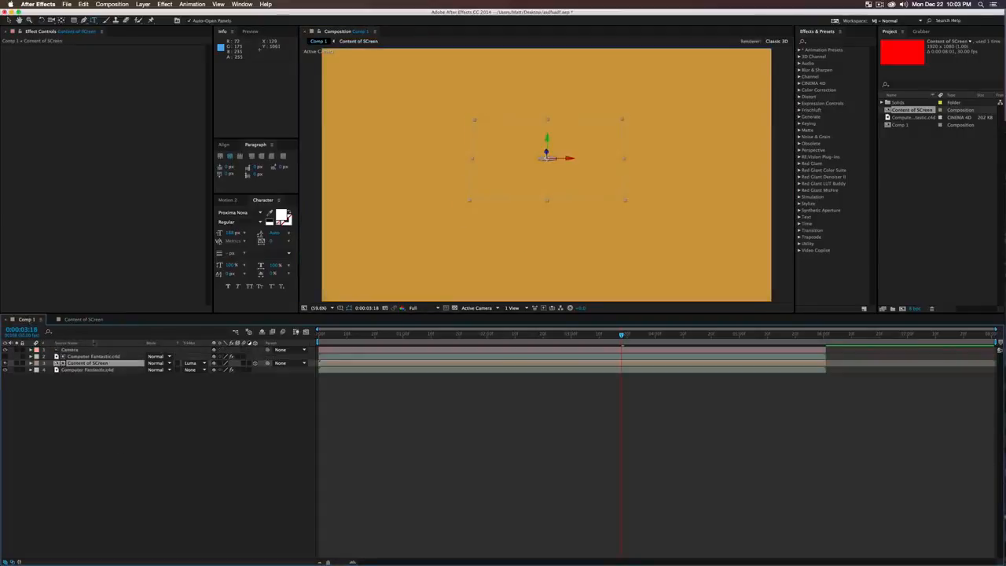
{"action": "left_click", "coordinate": [190, 462]}
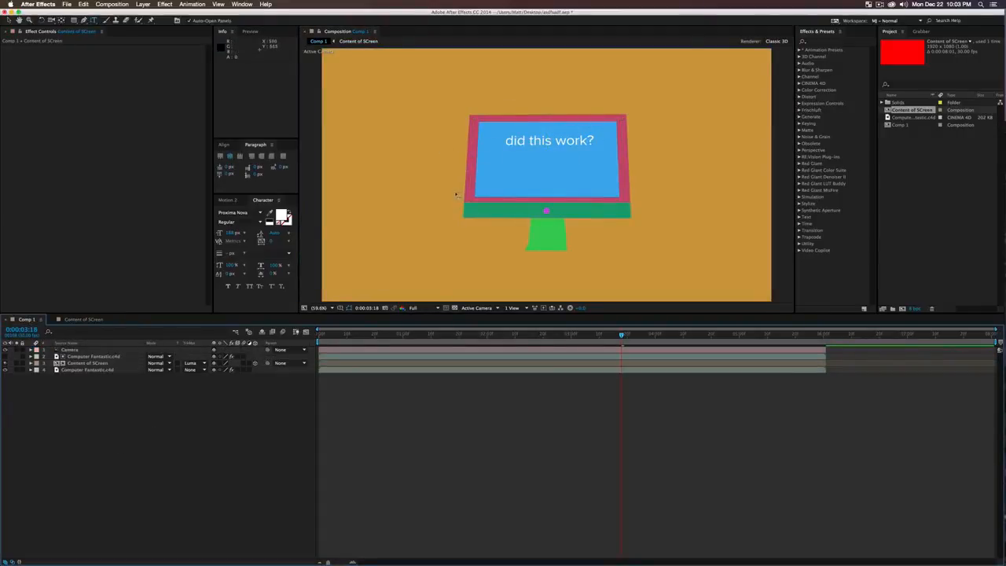
{"action": "left_click", "coordinate": [497, 334]}
{"action": "left_click_drag", "start_coordinate": [498, 334], "coordinate": [476, 335]}
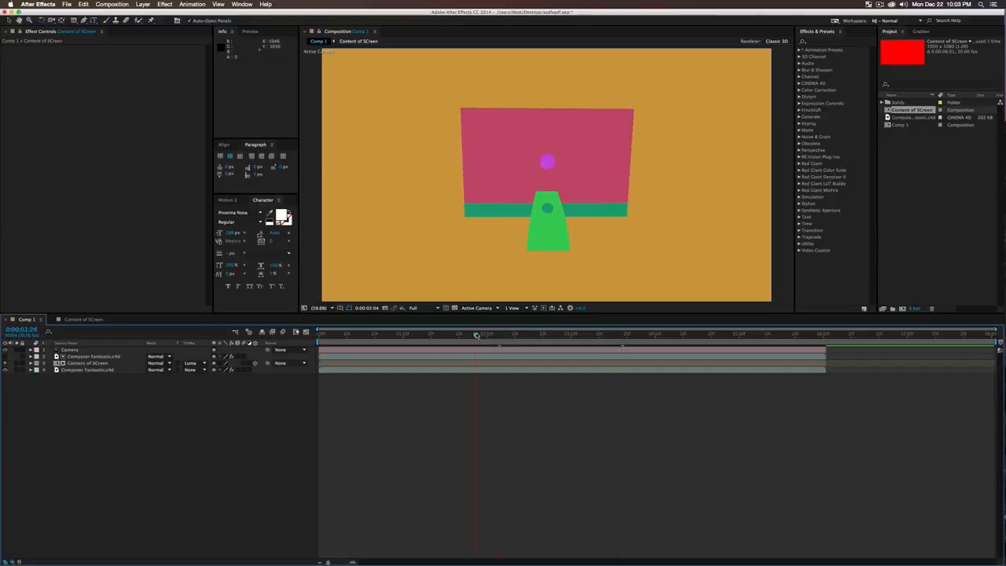
{"action": "left_click", "coordinate": [520, 335]}
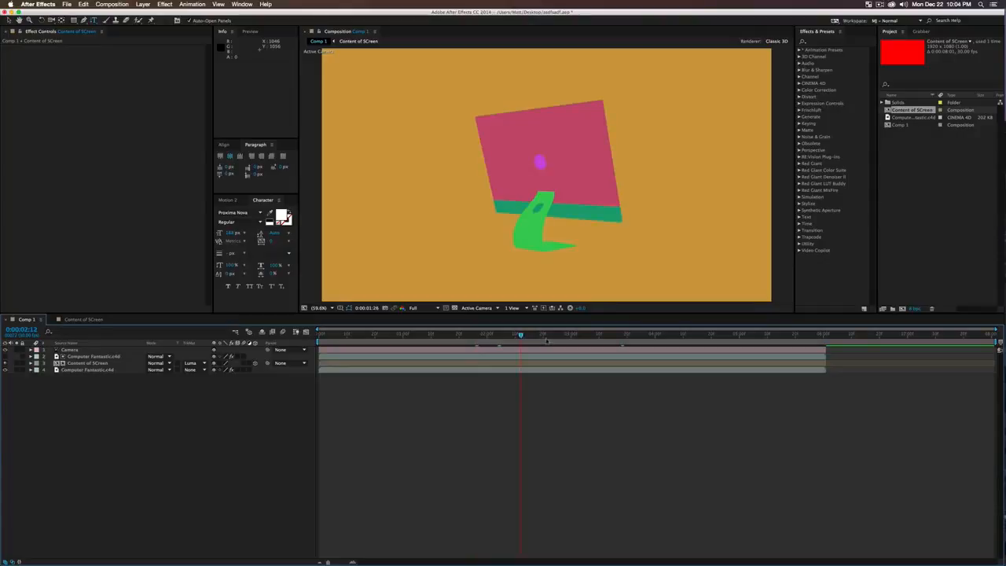
{"action": "left_click", "coordinate": [553, 335]}
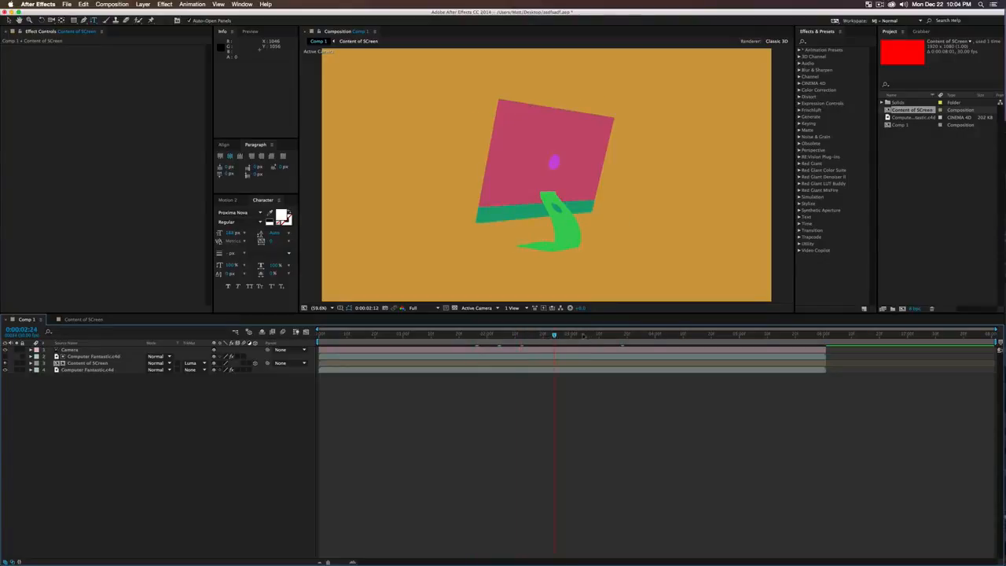
{"action": "left_click_drag", "start_coordinate": [582, 335], "coordinate": [595, 335]}
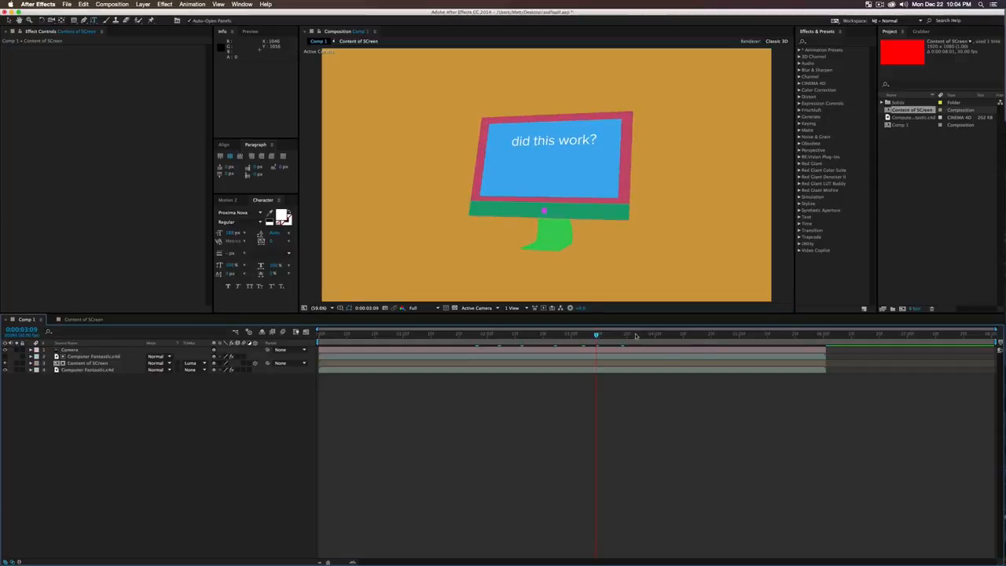
{"action": "left_click", "coordinate": [628, 336]}
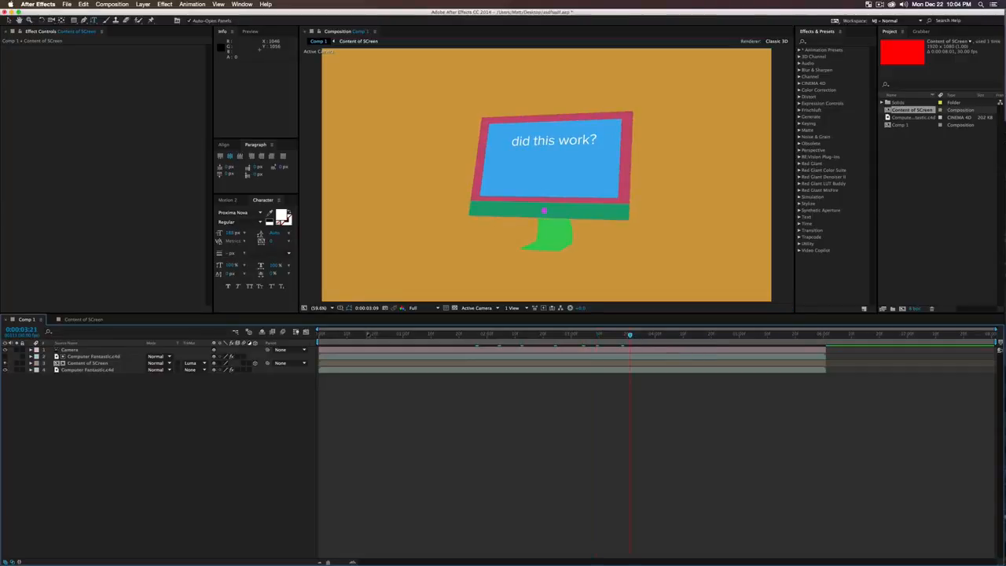